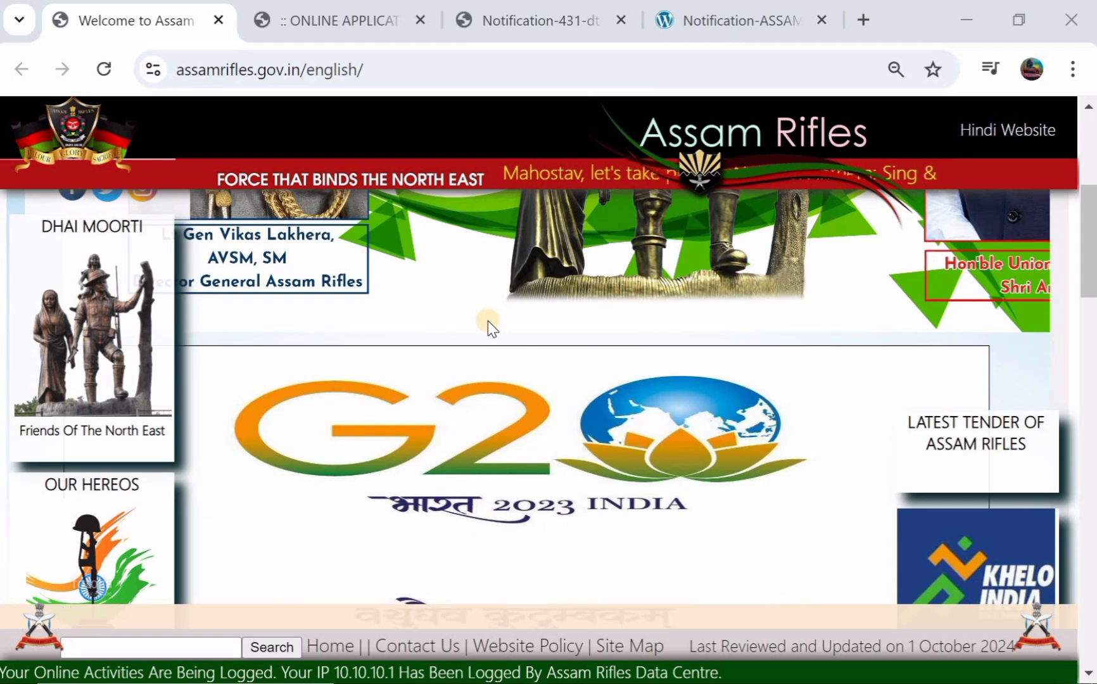
- Switch to the notification 431 recruitment PDF
{"action": "scroll", "coordinate": [488, 321], "scroll_direction": "up", "scroll_amount": 2}
{"action": "scroll", "coordinate": [488, 320], "scroll_direction": "up", "scroll_amount": 3}
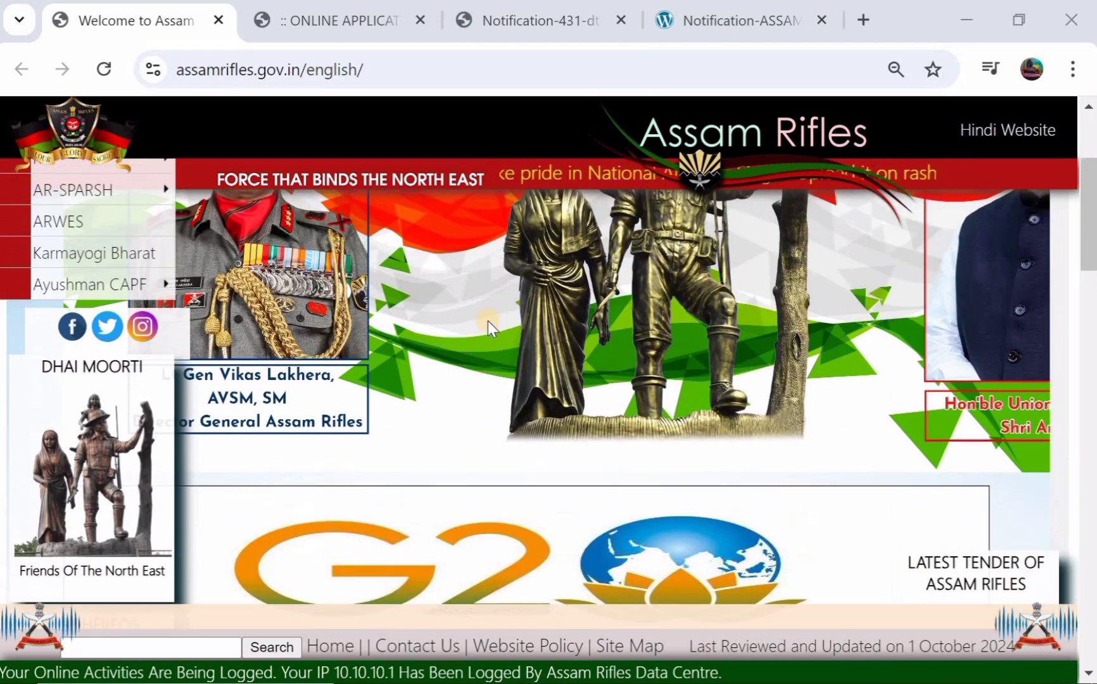
{"action": "scroll", "coordinate": [488, 320], "scroll_direction": "up", "scroll_amount": 3}
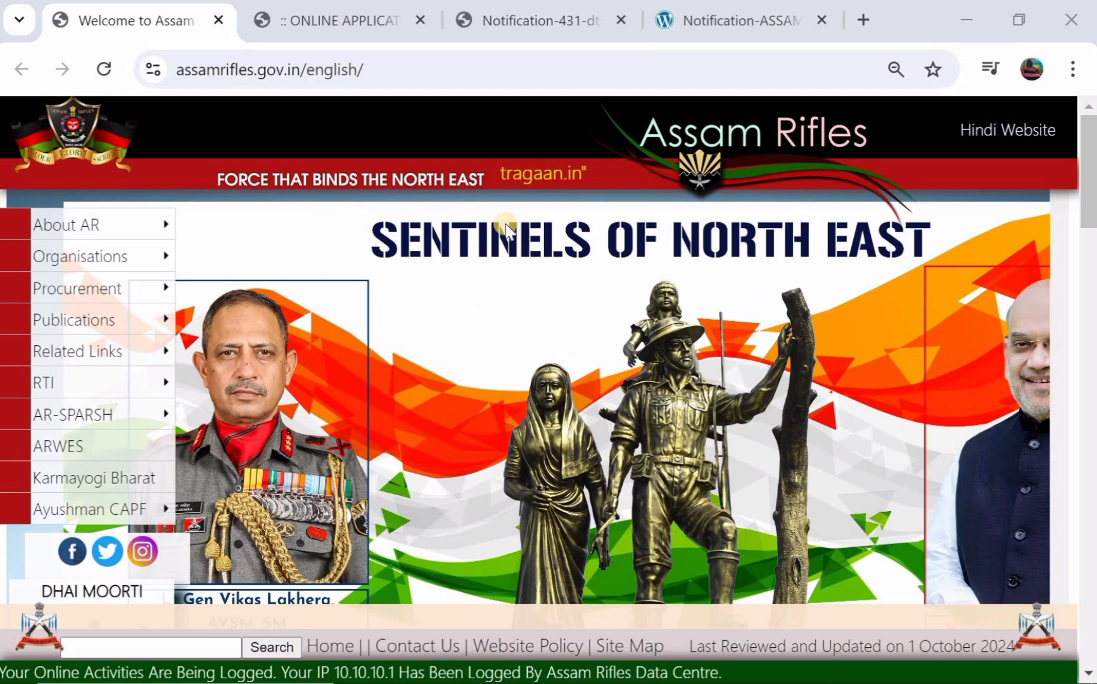
{"action": "left_click", "coordinate": [542, 19]}
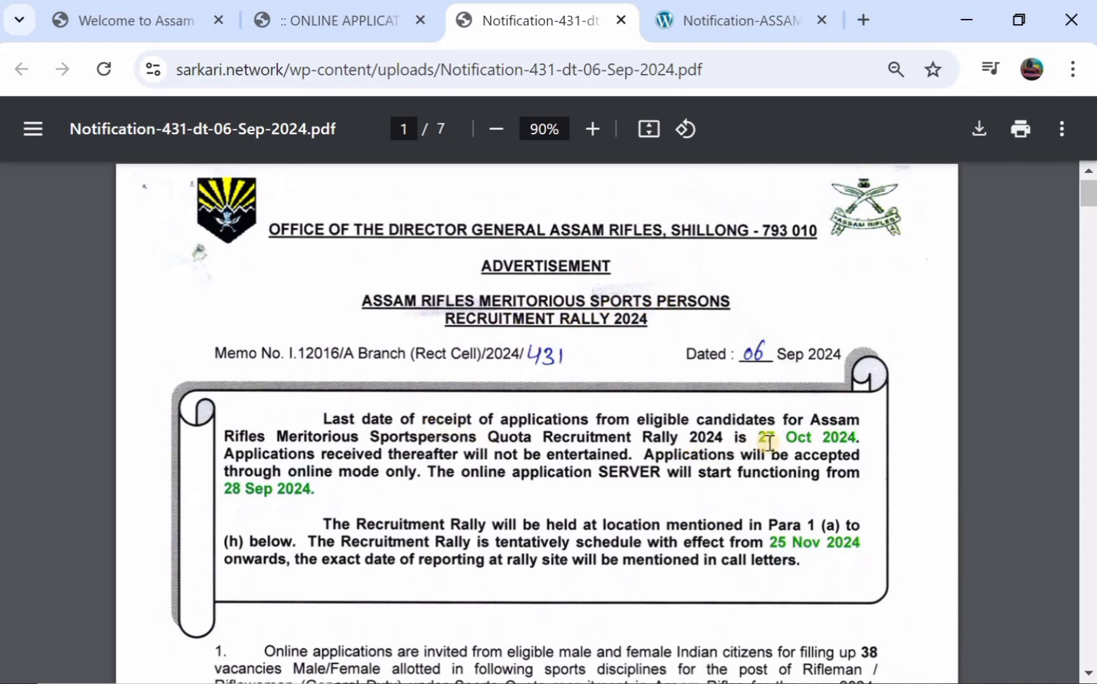
- Scroll down to the sports vacancies table totalling 38 posts
{"action": "scroll", "coordinate": [767, 440], "scroll_direction": "down", "scroll_amount": 1}
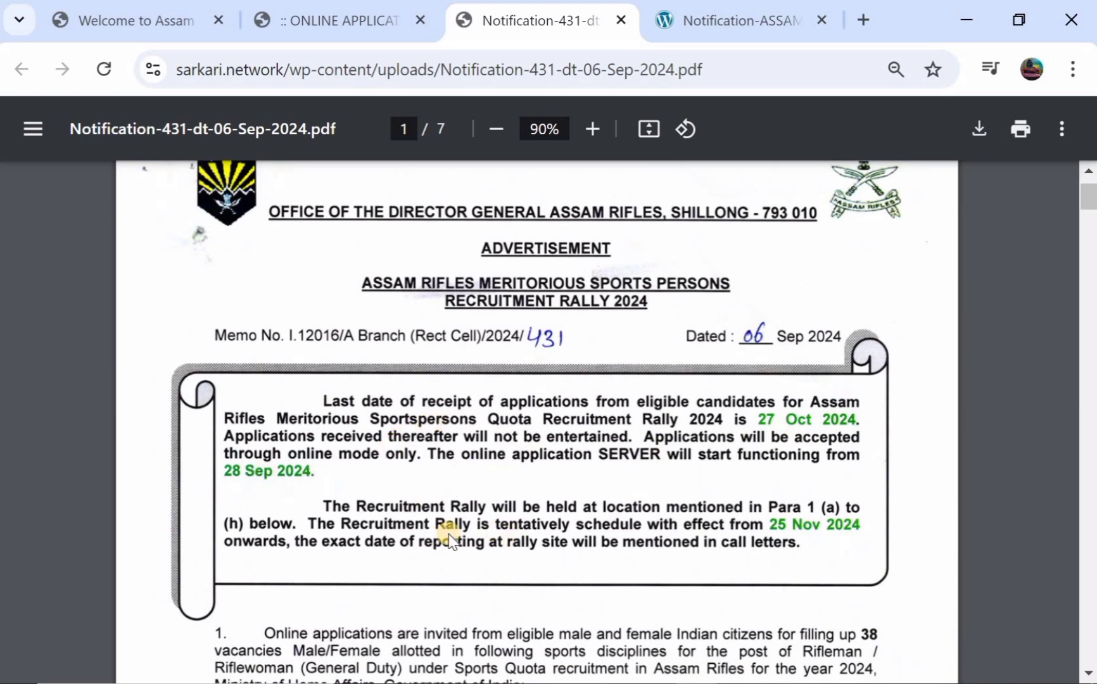
{"action": "scroll", "coordinate": [613, 535], "scroll_direction": "down", "scroll_amount": 1}
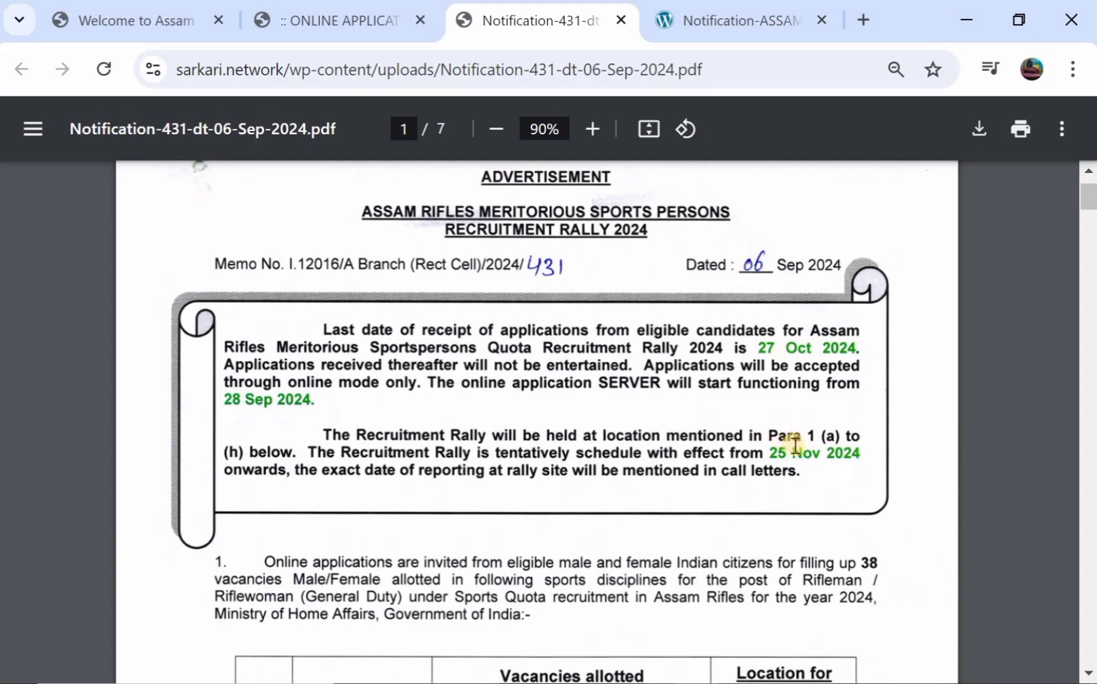
{"action": "scroll", "coordinate": [576, 425], "scroll_direction": "down", "scroll_amount": 1}
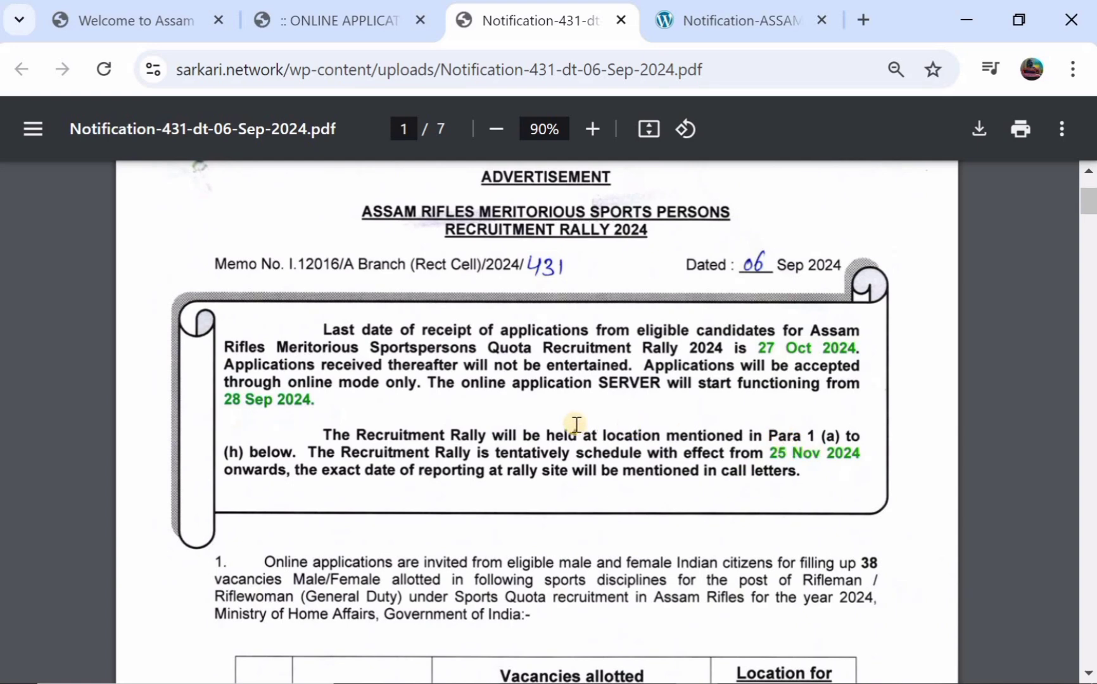
{"action": "scroll", "coordinate": [577, 425], "scroll_direction": "down", "scroll_amount": 1}
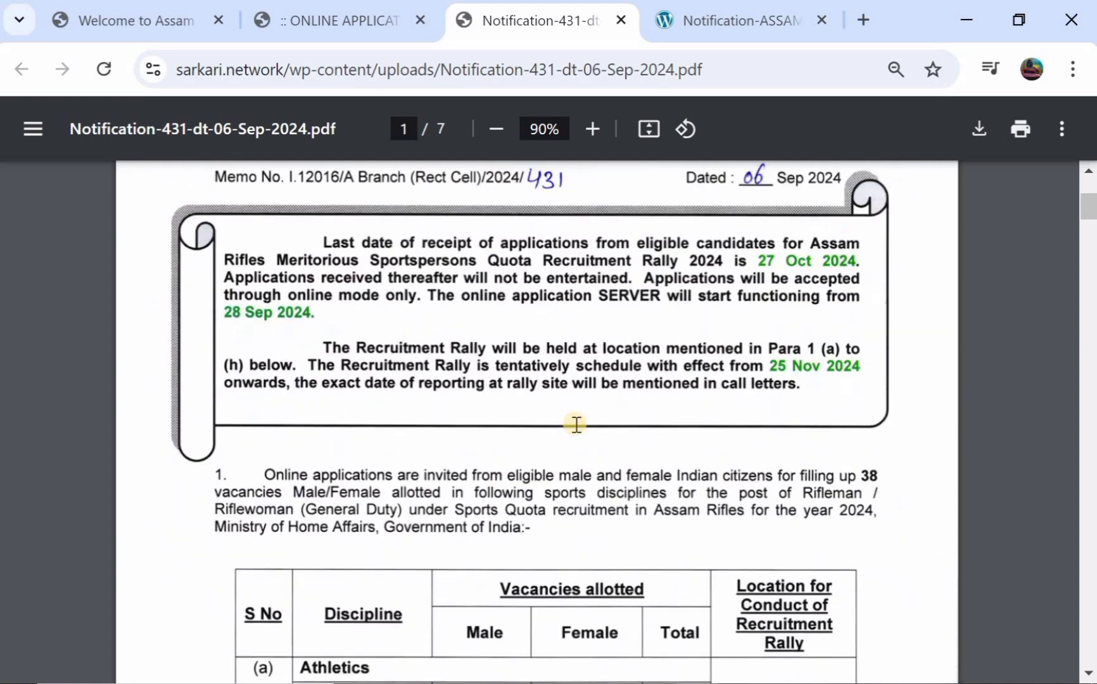
{"action": "scroll", "coordinate": [515, 480], "scroll_direction": "down", "scroll_amount": 1}
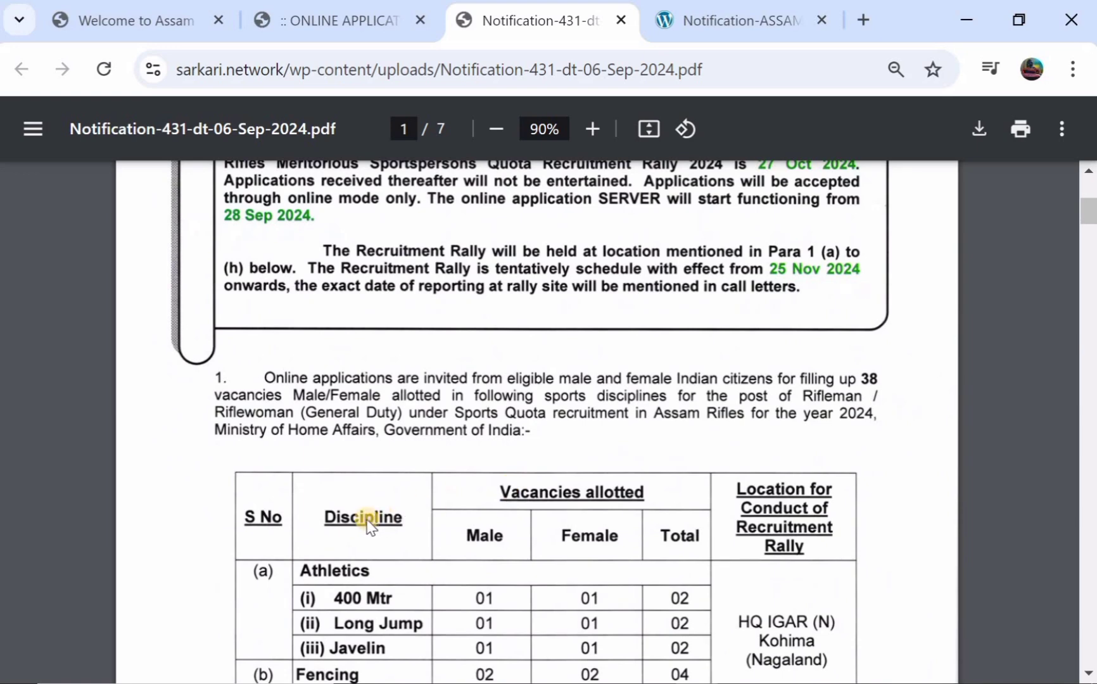
{"action": "scroll", "coordinate": [352, 570], "scroll_direction": "down", "scroll_amount": 1}
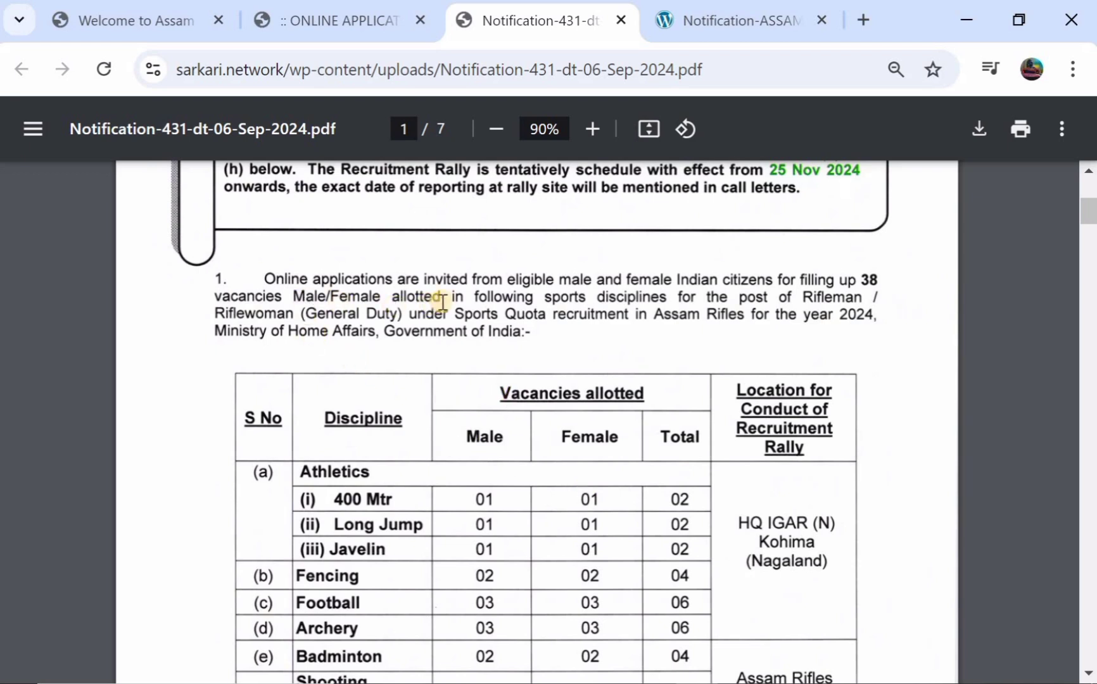
{"action": "scroll", "coordinate": [449, 302], "scroll_direction": "down", "scroll_amount": 2}
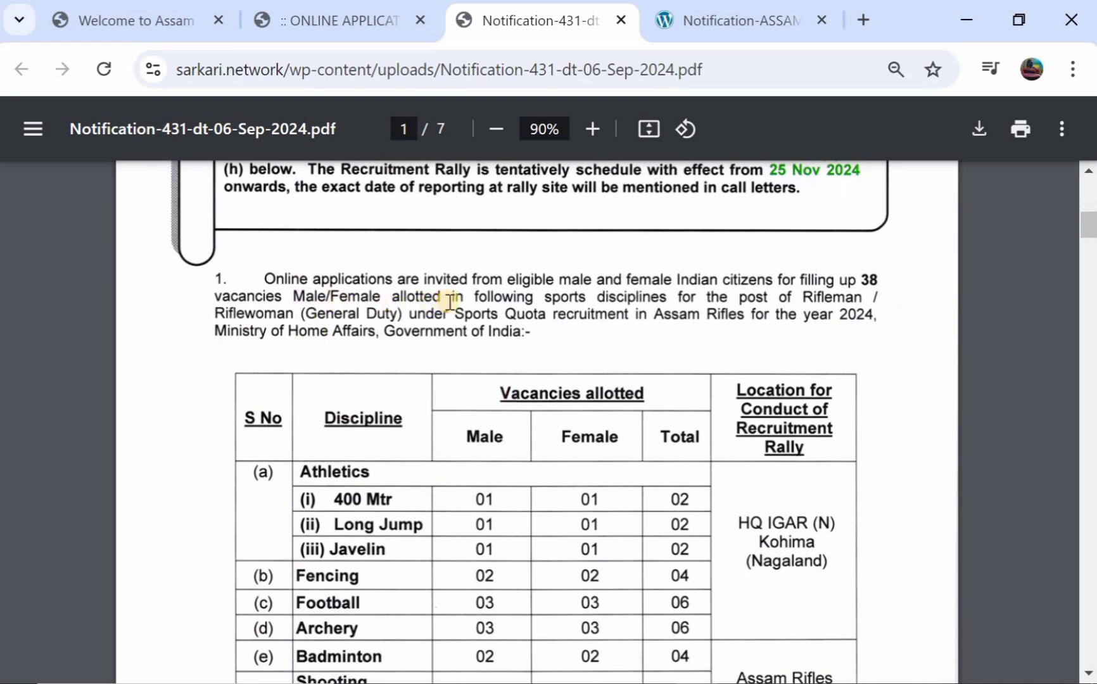
{"action": "scroll", "coordinate": [449, 302], "scroll_direction": "down", "scroll_amount": 1}
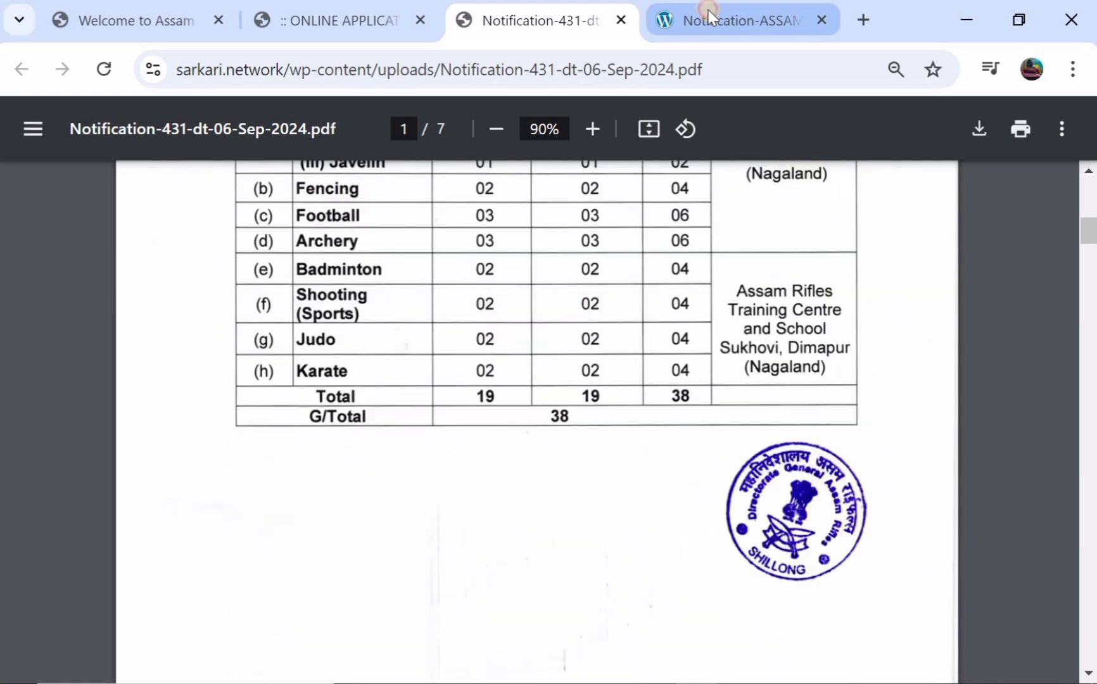
{"action": "left_click", "coordinate": [708, 12]}
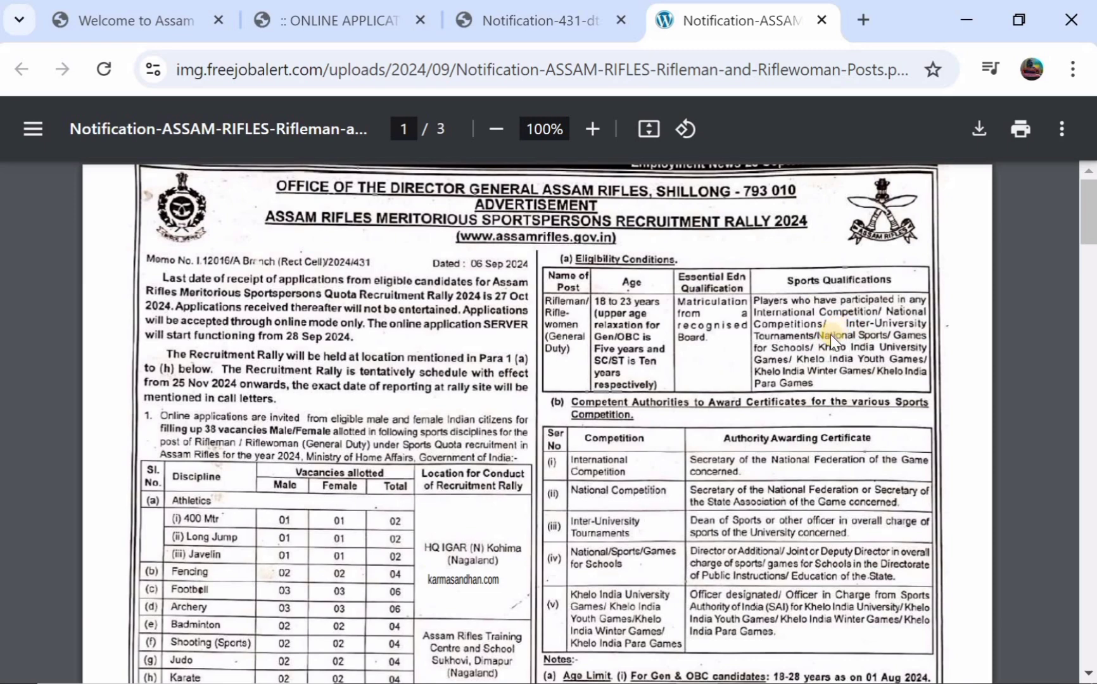
- Scroll through pages 1–2 of the Rifleman/Riflewoman notification's eligibility, fee and selection details
{"action": "scroll", "coordinate": [827, 334], "scroll_direction": "down", "scroll_amount": 1}
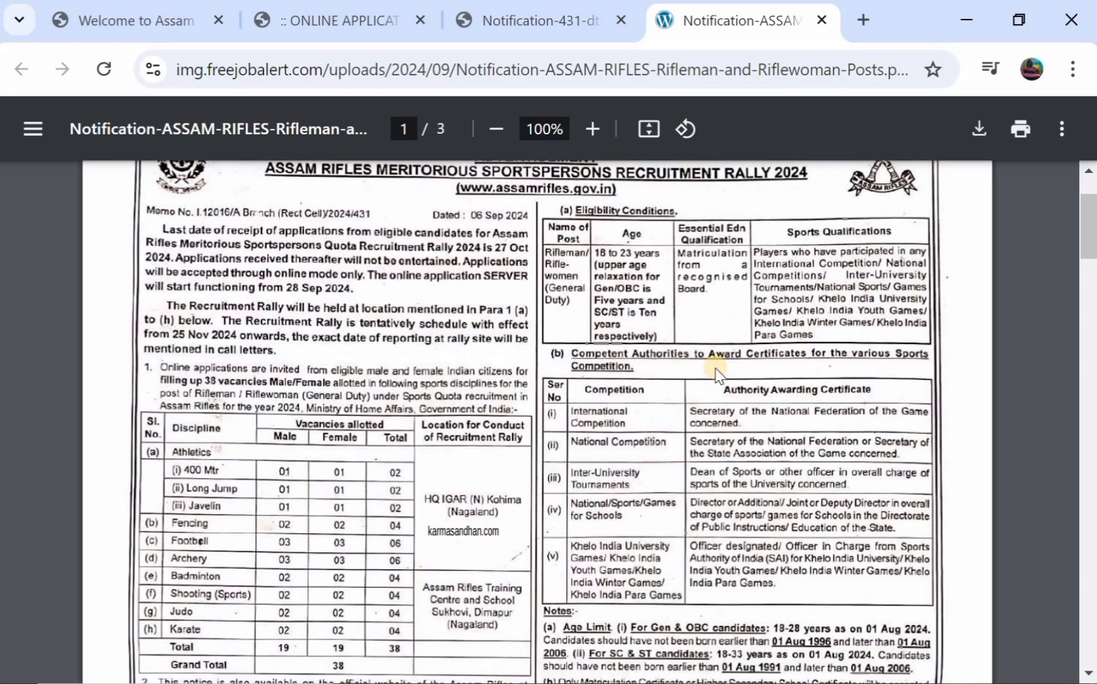
{"action": "scroll", "coordinate": [715, 368], "scroll_direction": "down", "scroll_amount": 2}
{"action": "scroll", "coordinate": [715, 368], "scroll_direction": "down", "scroll_amount": 2}
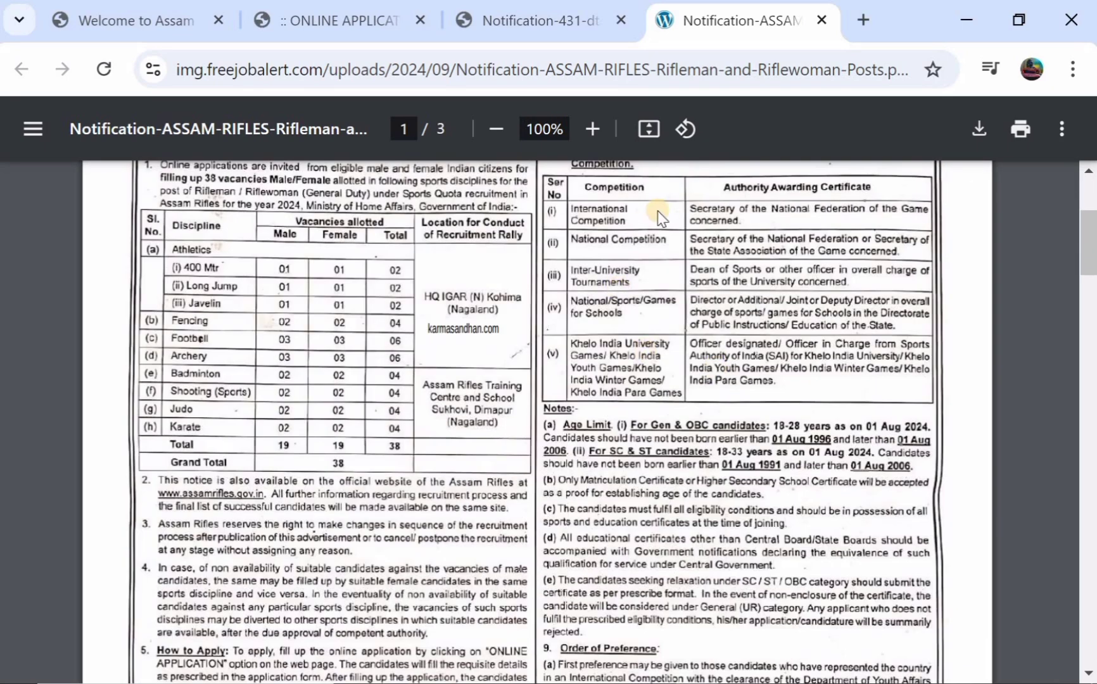
{"action": "scroll", "coordinate": [657, 215], "scroll_direction": "up", "scroll_amount": 1}
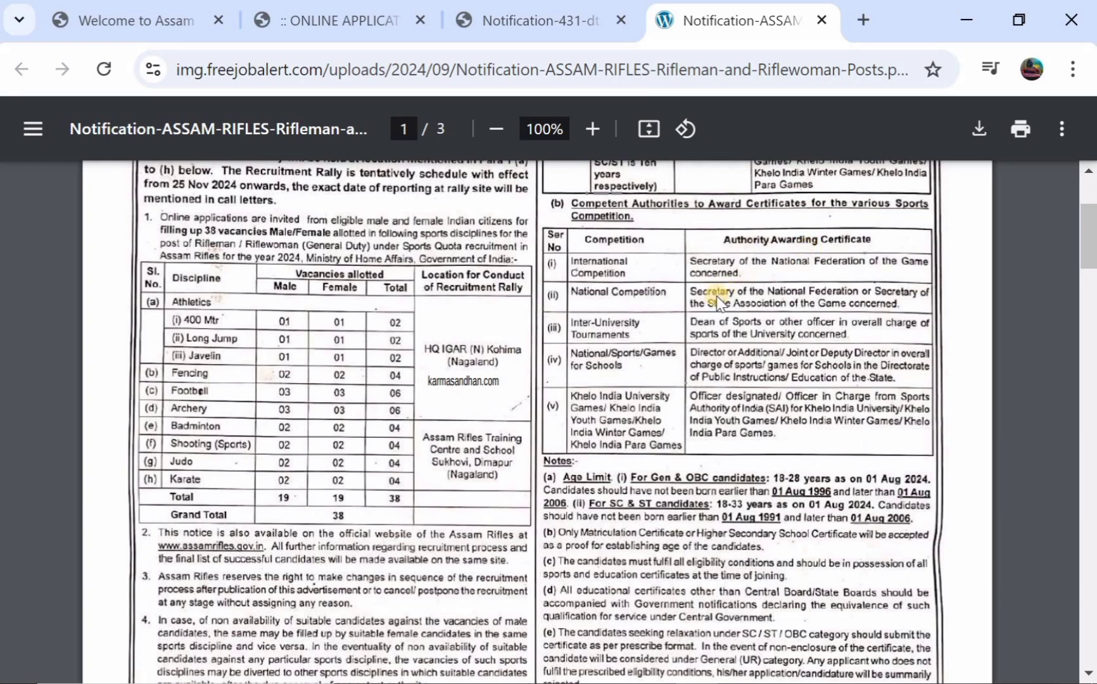
{"action": "scroll", "coordinate": [690, 296], "scroll_direction": "down", "scroll_amount": 1}
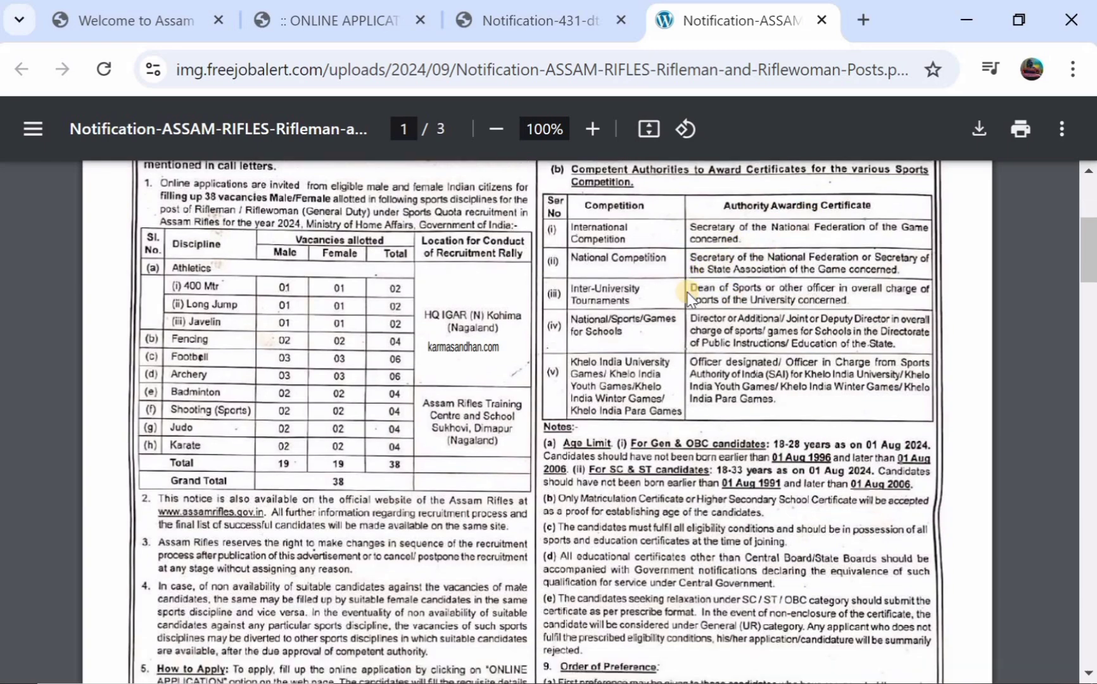
{"action": "scroll", "coordinate": [690, 297], "scroll_direction": "down", "scroll_amount": 2}
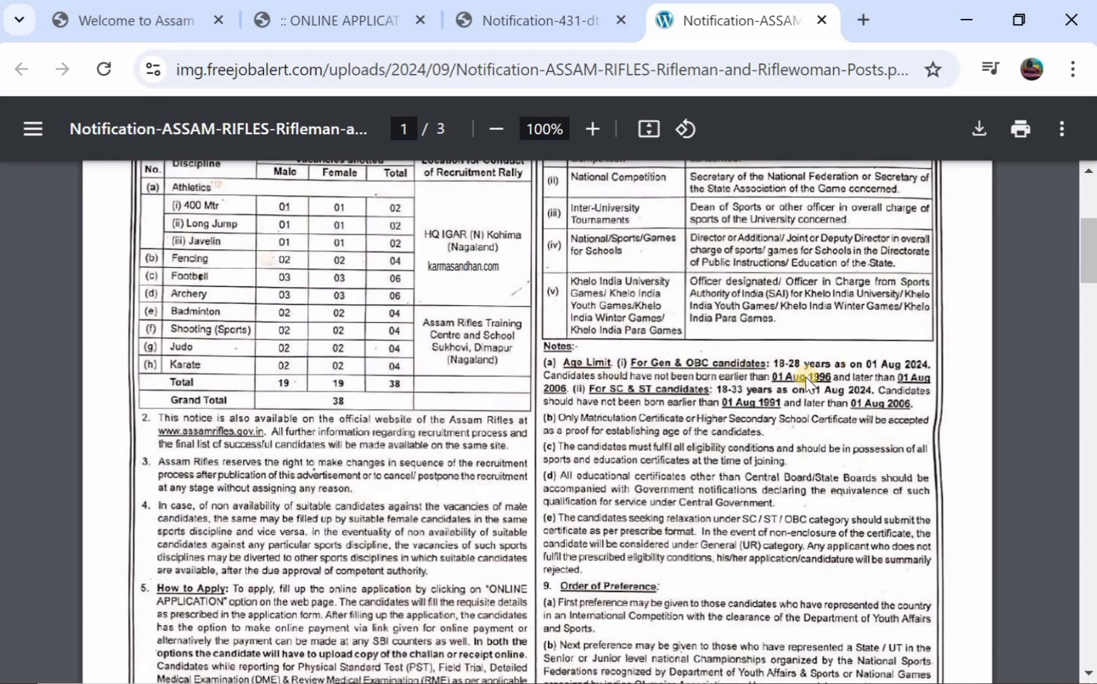
{"action": "scroll", "coordinate": [764, 390], "scroll_direction": "down", "scroll_amount": 6}
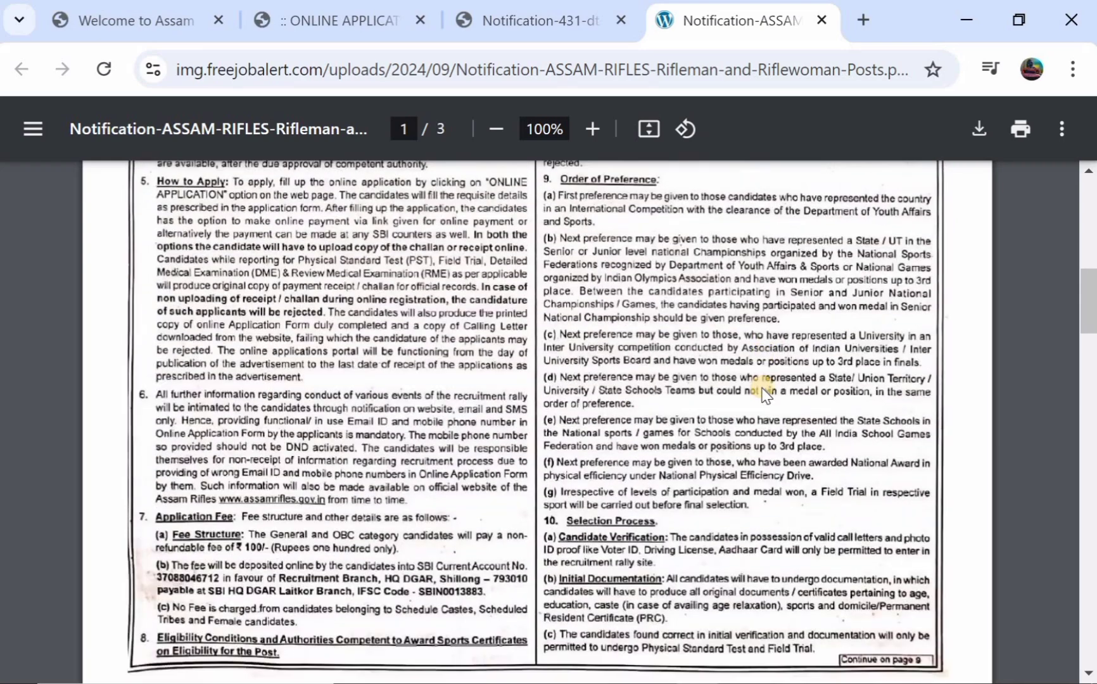
{"action": "scroll", "coordinate": [765, 393], "scroll_direction": "down", "scroll_amount": 5}
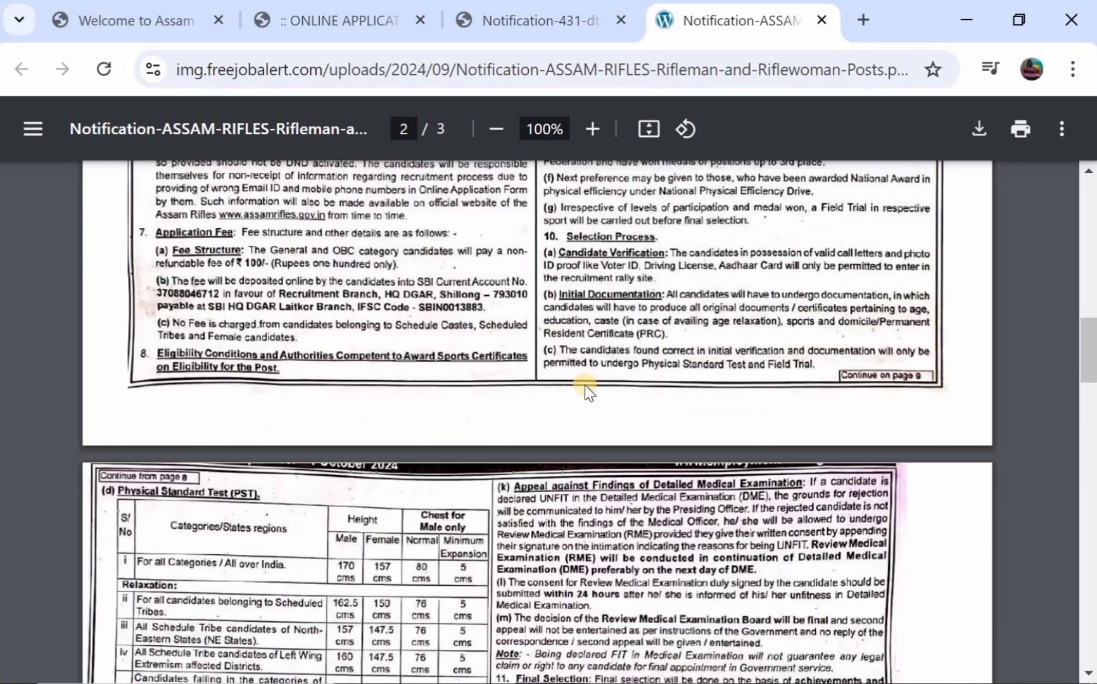
{"action": "scroll", "coordinate": [585, 387], "scroll_direction": "down", "scroll_amount": 11}
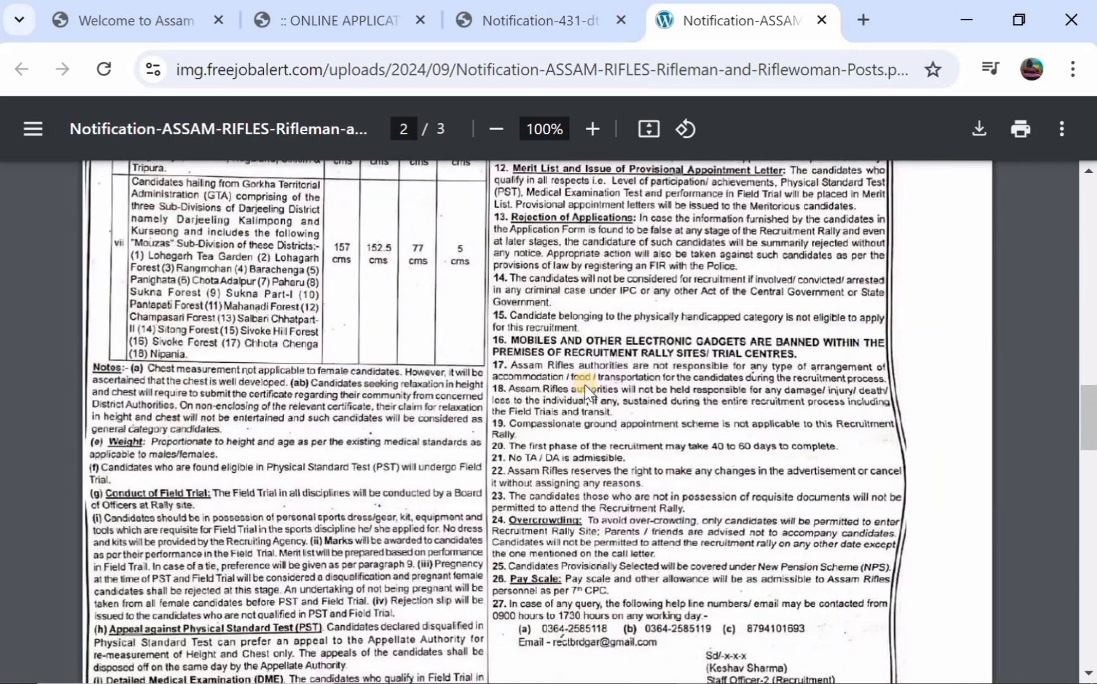
{"action": "scroll", "coordinate": [585, 385], "scroll_direction": "down", "scroll_amount": 4}
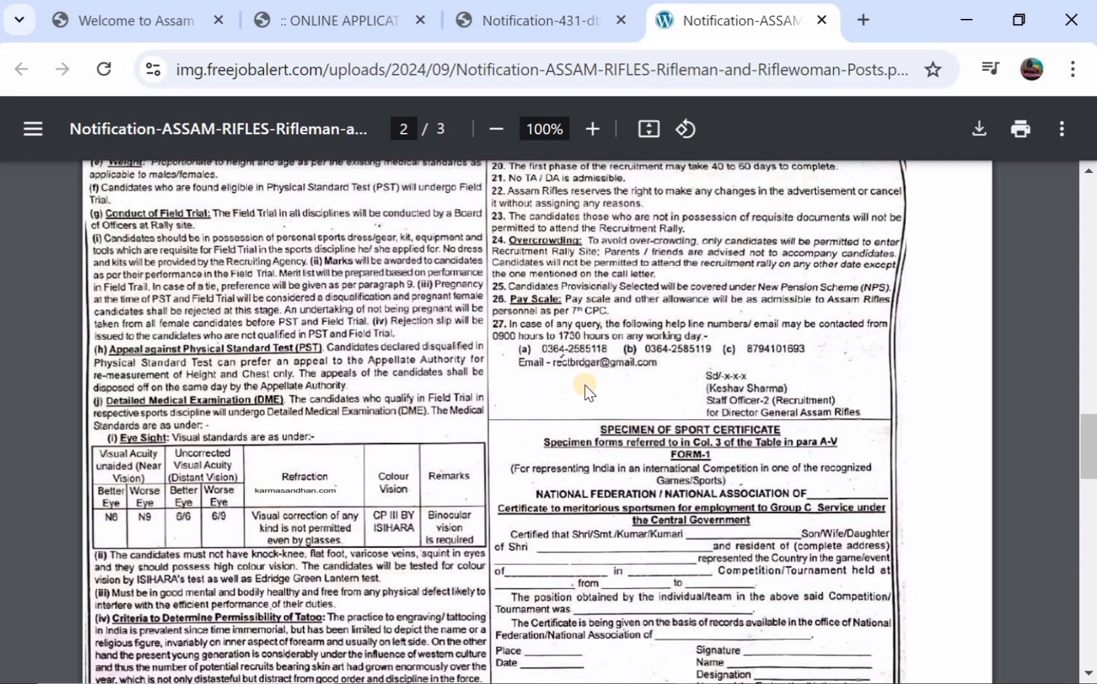
{"action": "scroll", "coordinate": [585, 385], "scroll_direction": "down", "scroll_amount": 2}
{"action": "scroll", "coordinate": [584, 386], "scroll_direction": "up", "scroll_amount": 3}
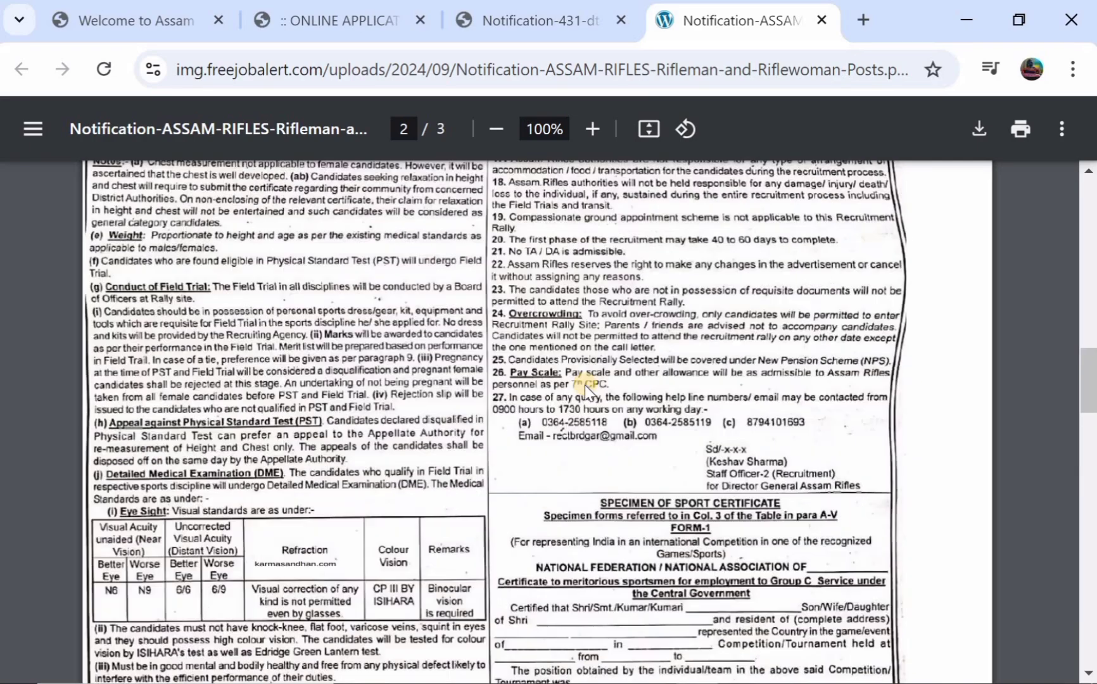
{"action": "scroll", "coordinate": [585, 385], "scroll_direction": "up", "scroll_amount": 9}
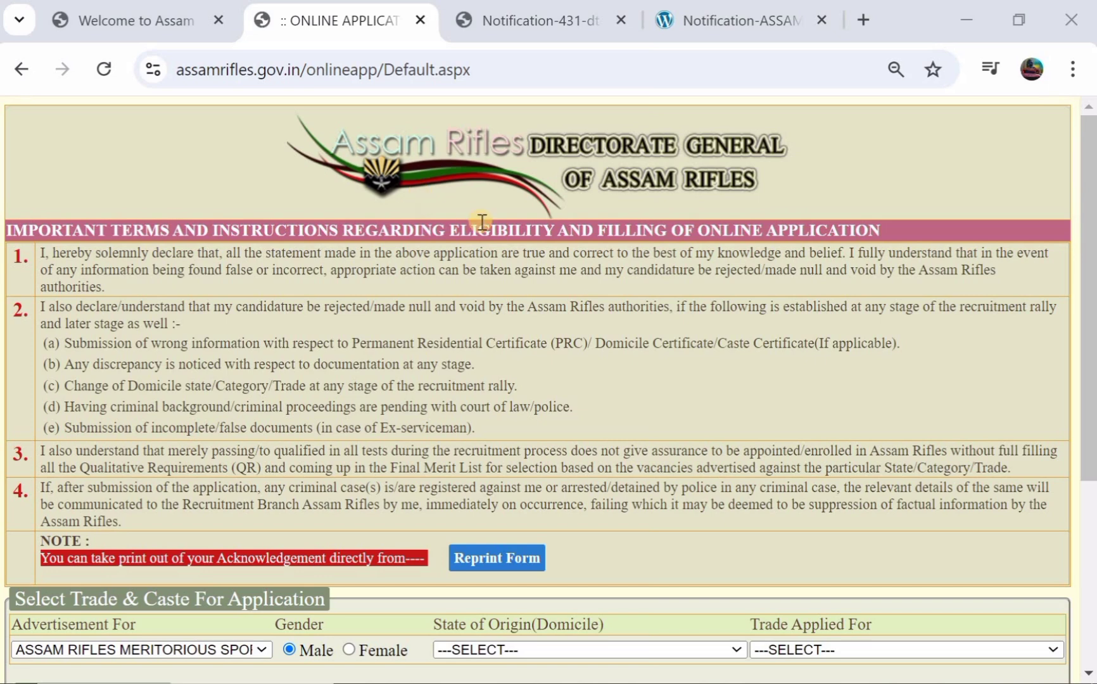
{"action": "scroll", "coordinate": [482, 222], "scroll_direction": "down", "scroll_amount": 1}
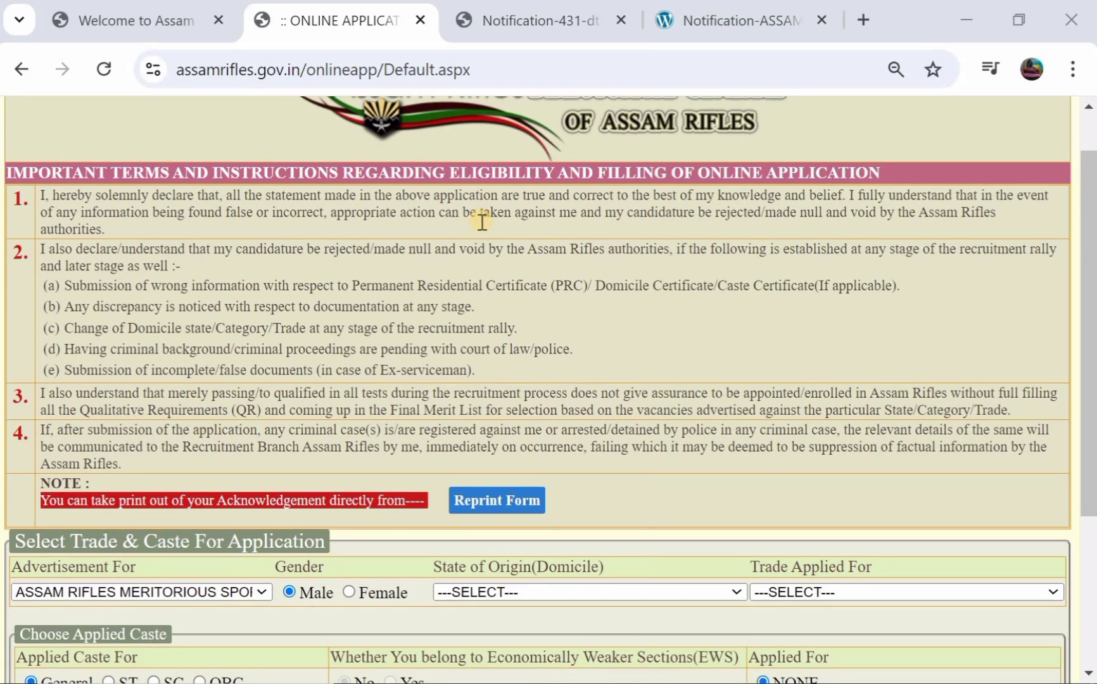
{"action": "scroll", "coordinate": [483, 222], "scroll_direction": "up", "scroll_amount": 1}
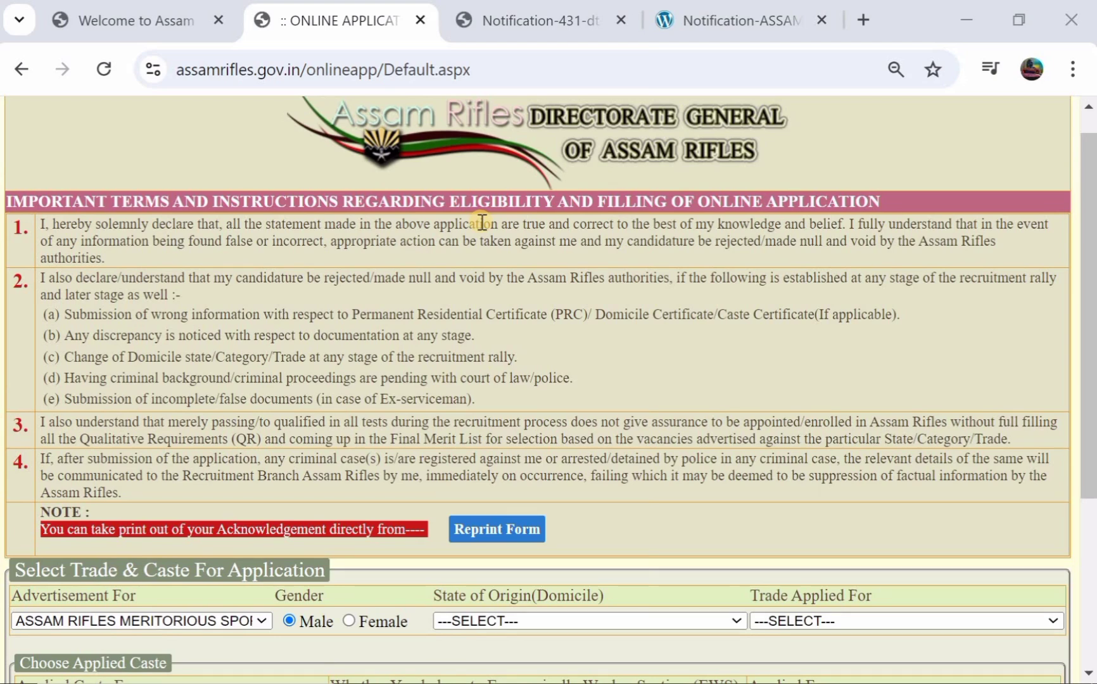
{"action": "scroll", "coordinate": [483, 222], "scroll_direction": "down", "scroll_amount": 1}
{"action": "scroll", "coordinate": [483, 221], "scroll_direction": "up", "scroll_amount": 1}
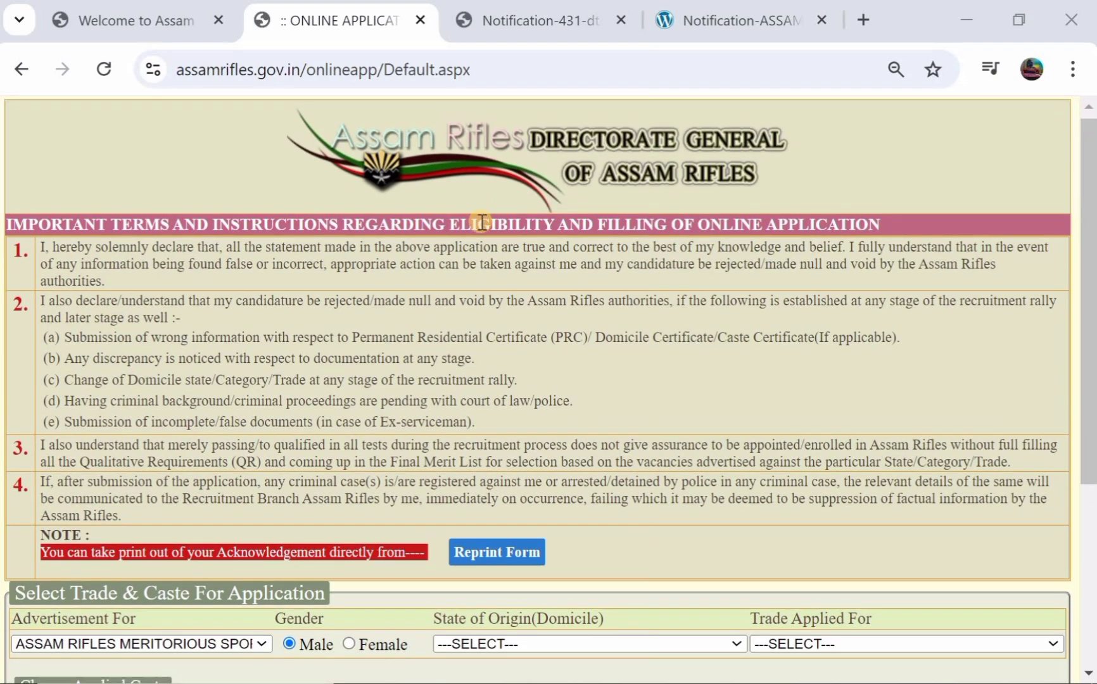
{"action": "scroll", "coordinate": [482, 222], "scroll_direction": "down", "scroll_amount": 1}
{"action": "scroll", "coordinate": [483, 222], "scroll_direction": "down", "scroll_amount": 3}
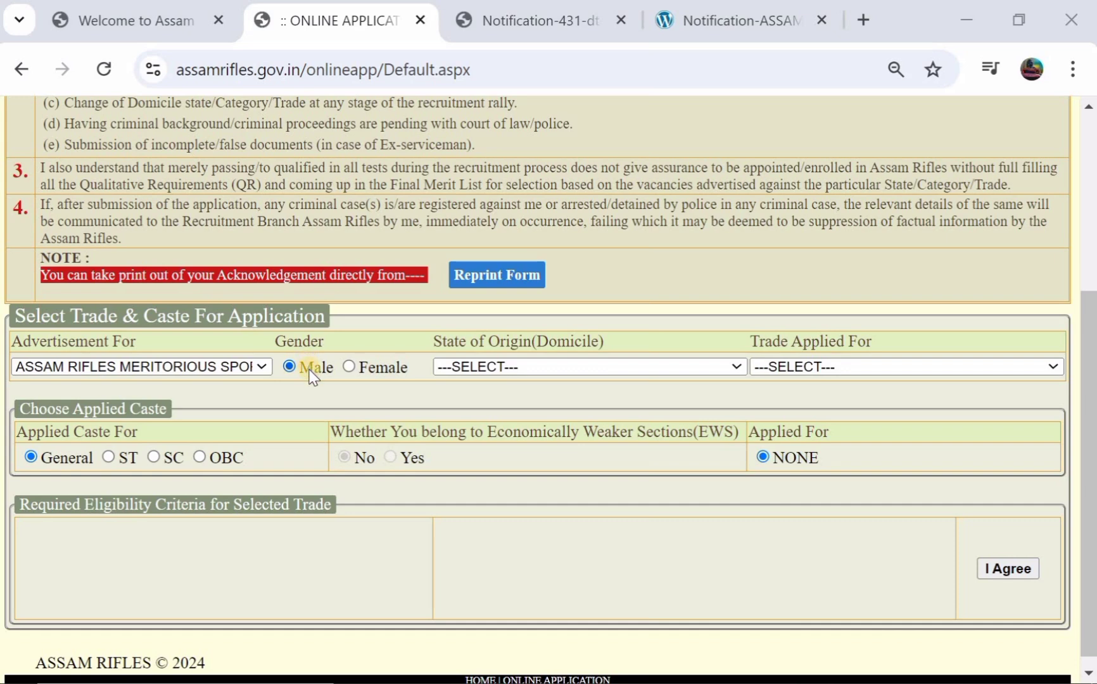
- Set state of origin to TELENGANA and trade to Rifleman/Riflewomen (General Duty)
{"action": "left_click", "coordinate": [485, 367]}
{"action": "scroll", "coordinate": [489, 228], "scroll_direction": "down", "scroll_amount": 8}
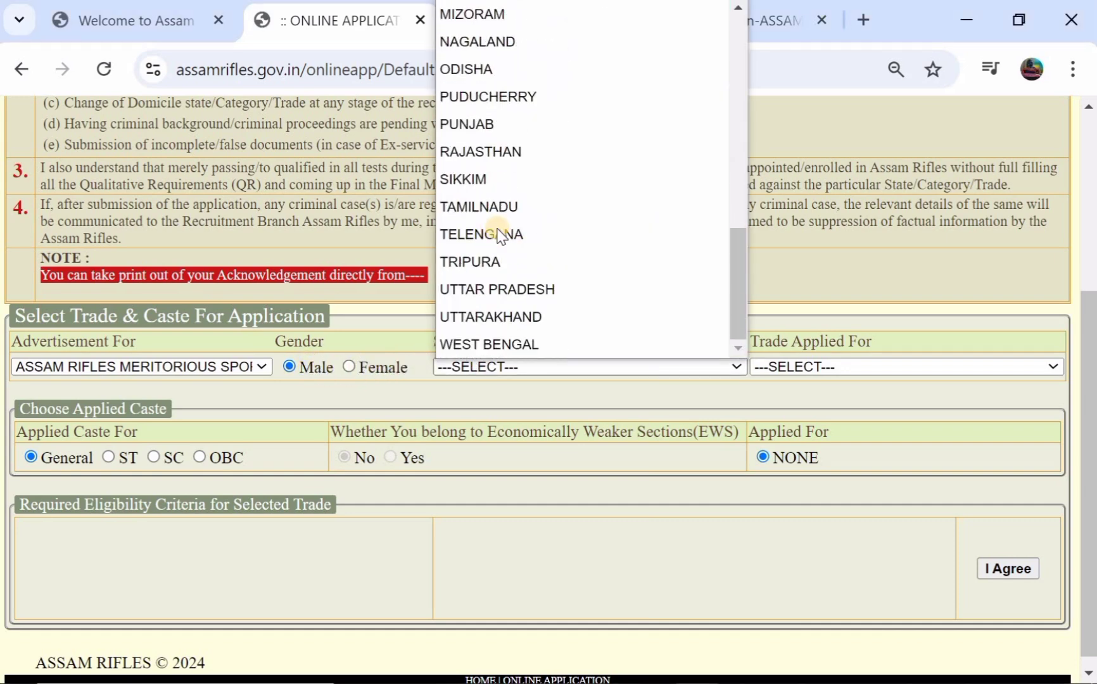
{"action": "left_click", "coordinate": [504, 234]}
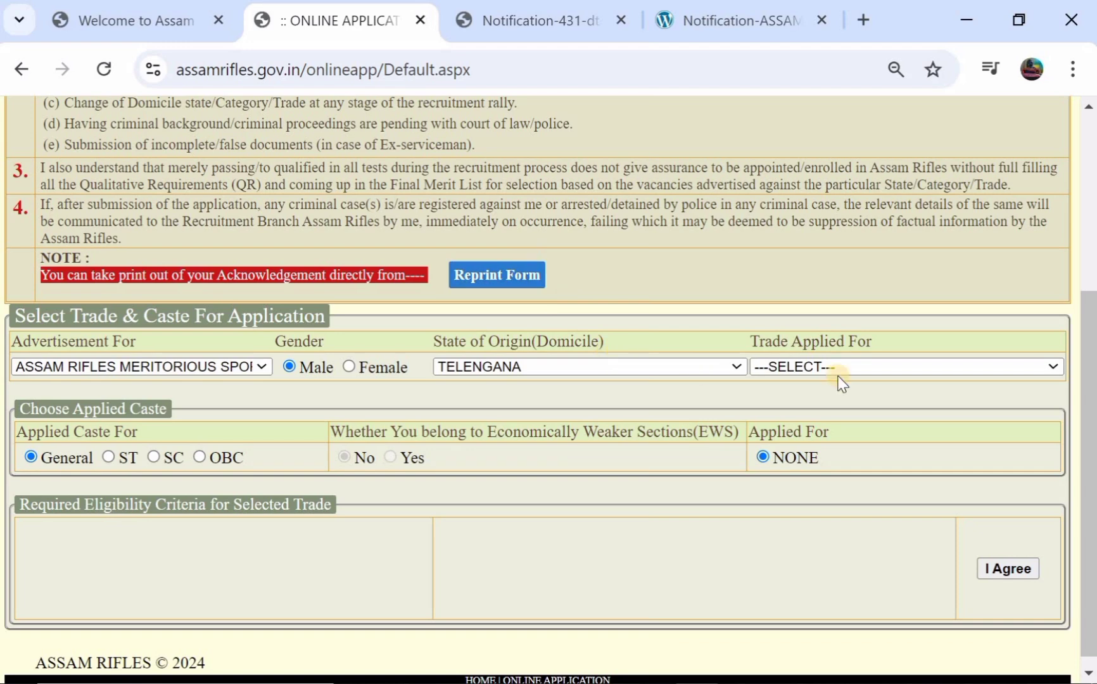
{"action": "left_click", "coordinate": [842, 373]}
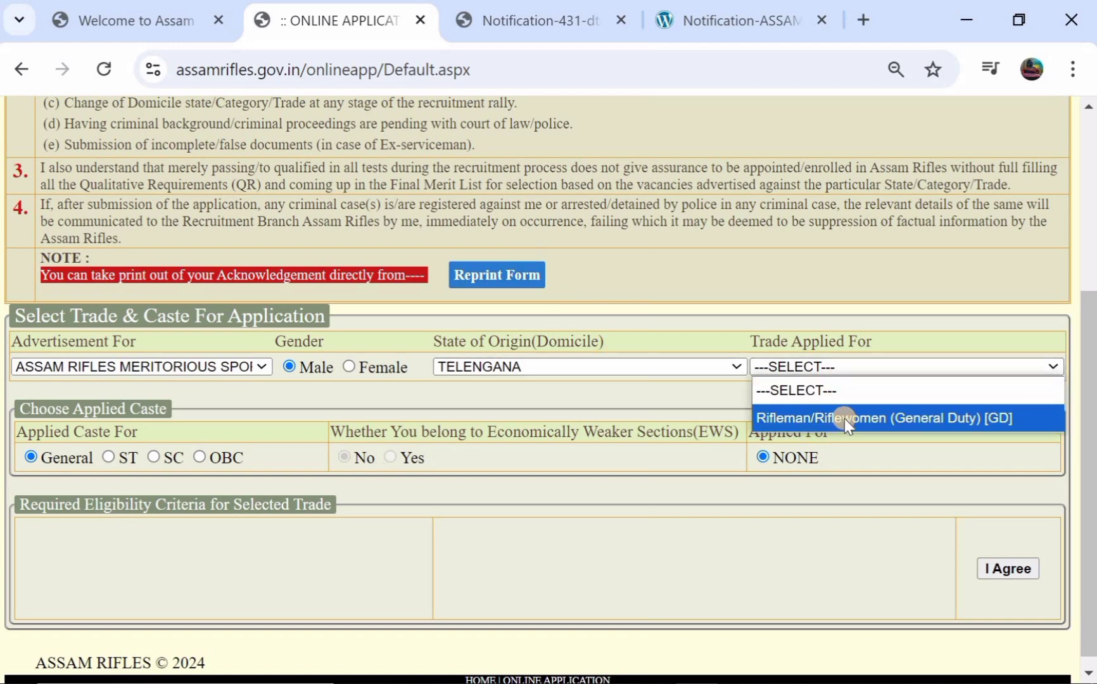
{"action": "left_click", "coordinate": [855, 412]}
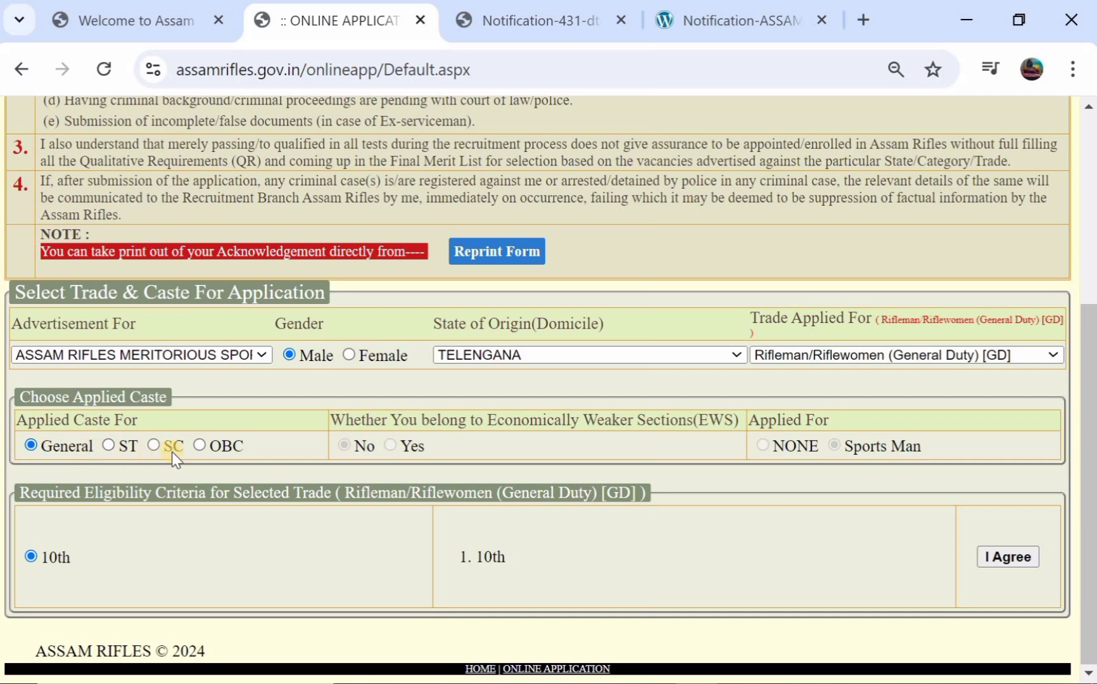
- Change the caste to ST, accept the eligibility terms and confirm the trade
{"action": "left_click", "coordinate": [109, 446]}
{"action": "left_click", "coordinate": [1029, 560]}
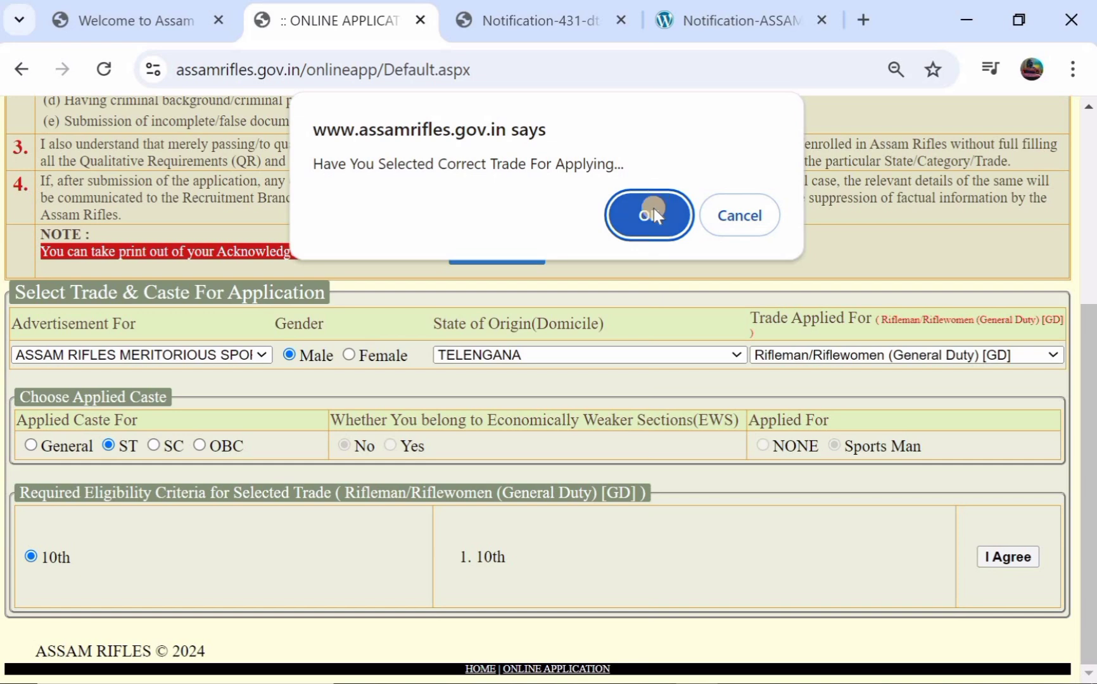
{"action": "left_click", "coordinate": [653, 209]}
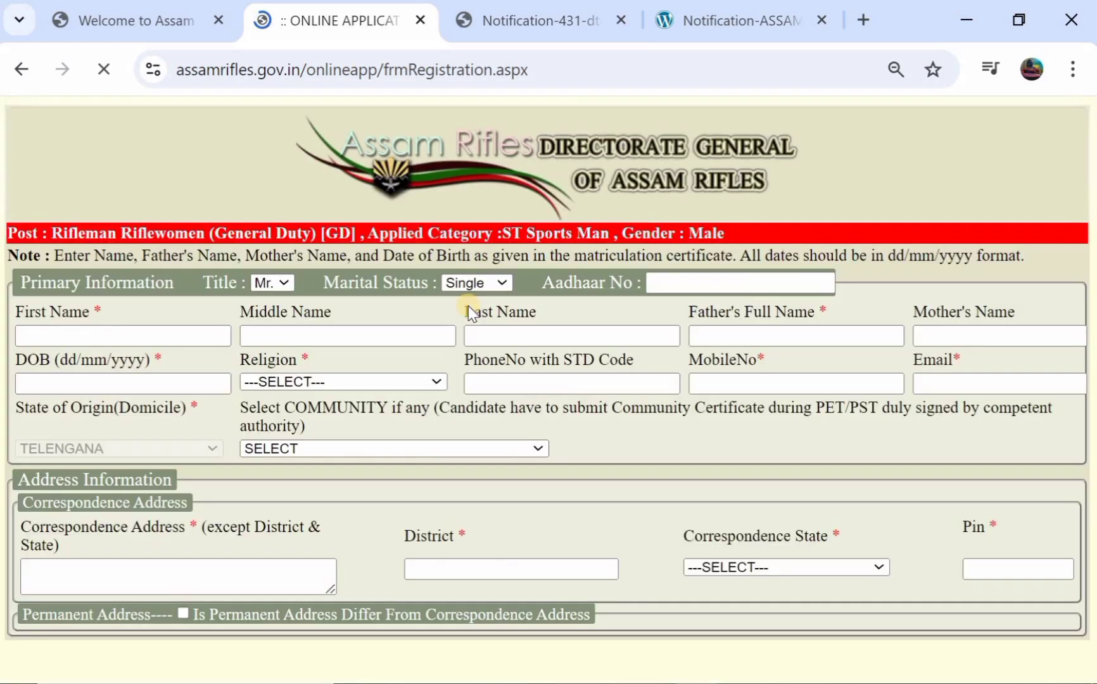
- Keep the title Mr. and enter the Aadhaar number and applicant's first and last names
{"action": "scroll", "coordinate": [468, 306], "scroll_direction": "down", "scroll_amount": 1}
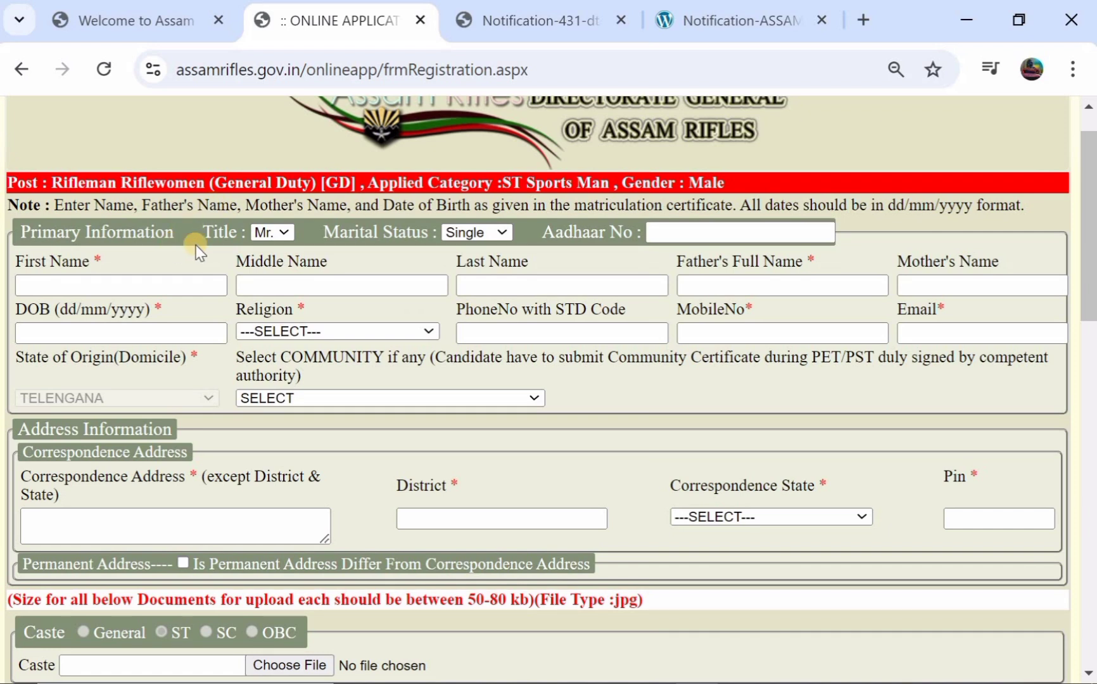
{"action": "left_click", "coordinate": [265, 238]}
{"action": "left_click", "coordinate": [266, 237]}
{"action": "left_click", "coordinate": [683, 232]}
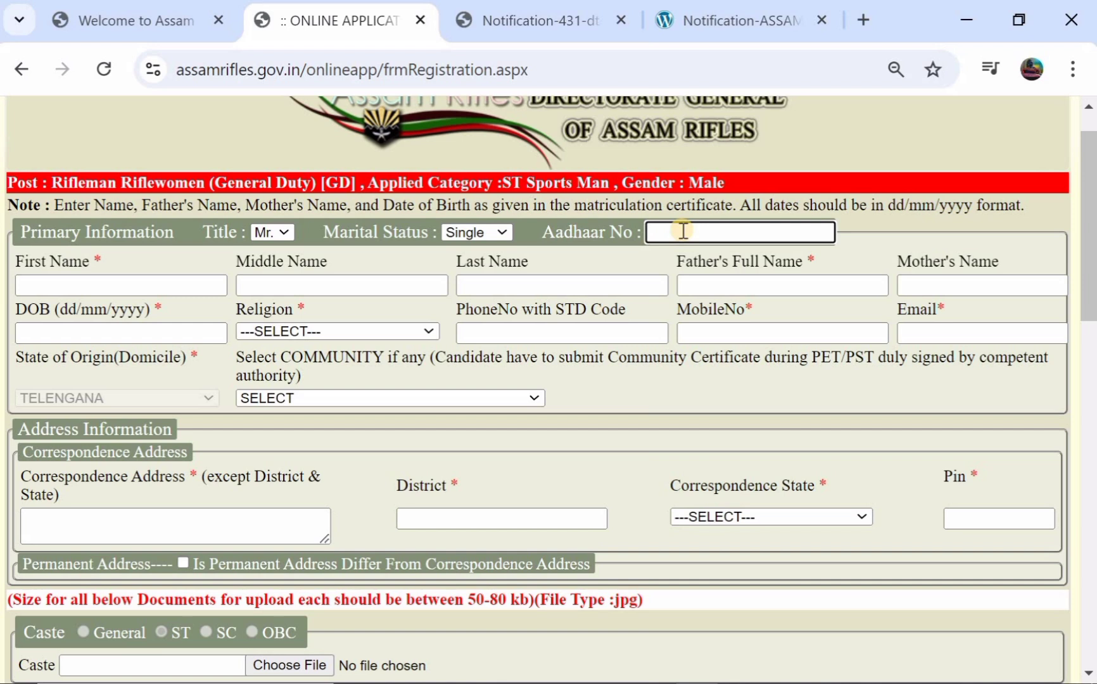
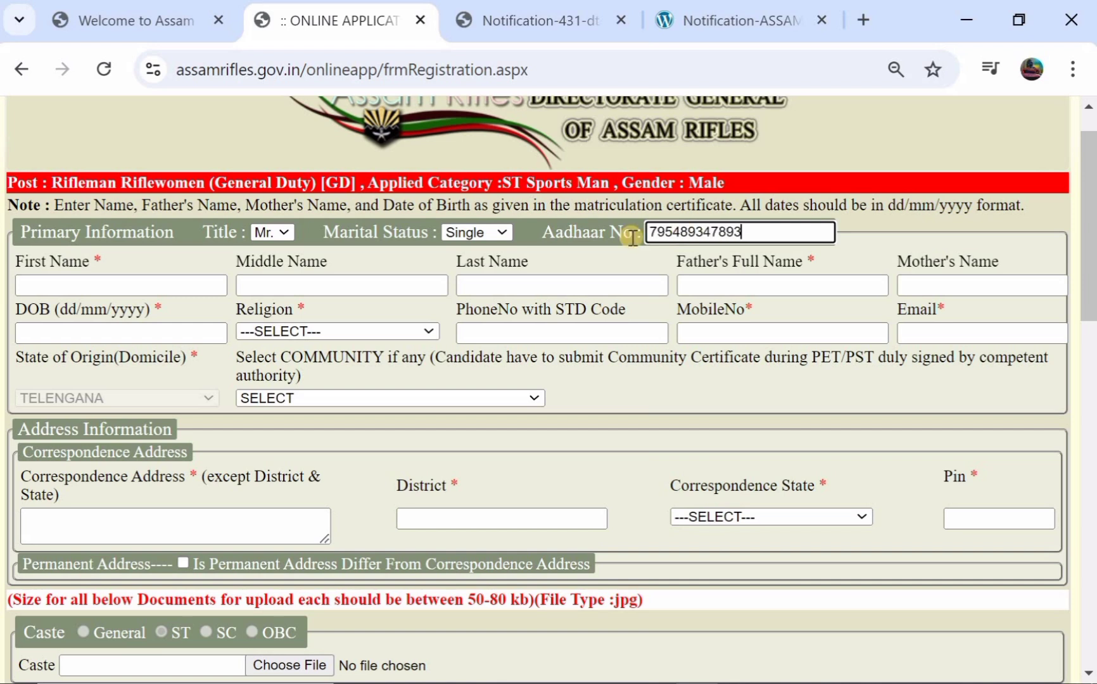
{"action": "left_click", "coordinate": [66, 285]}
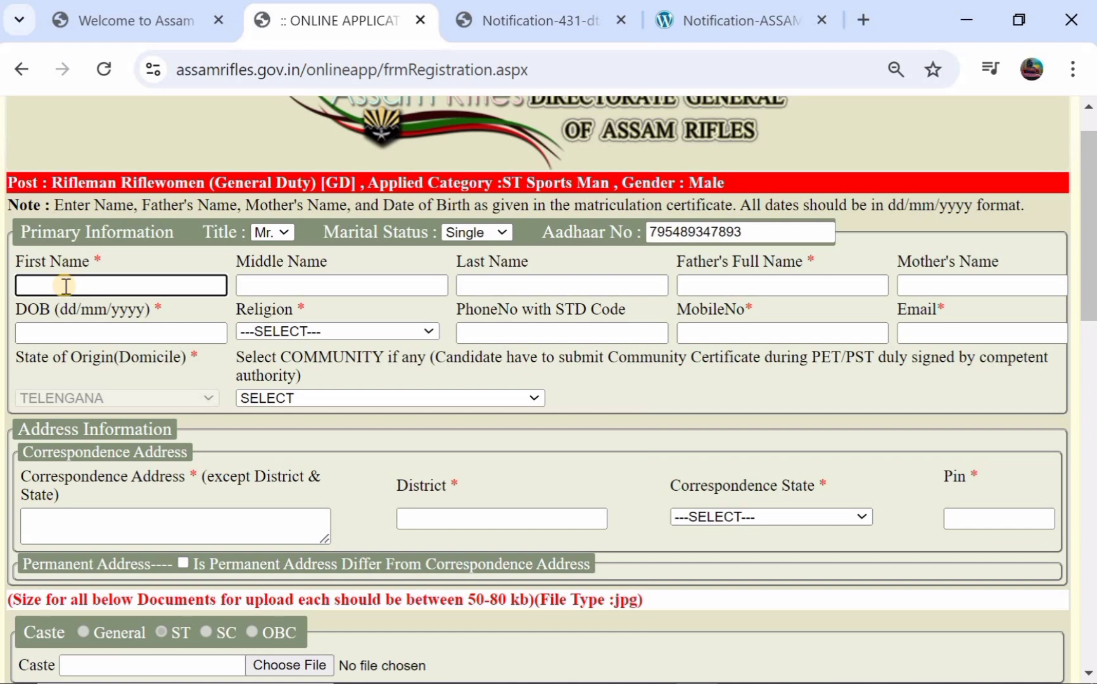
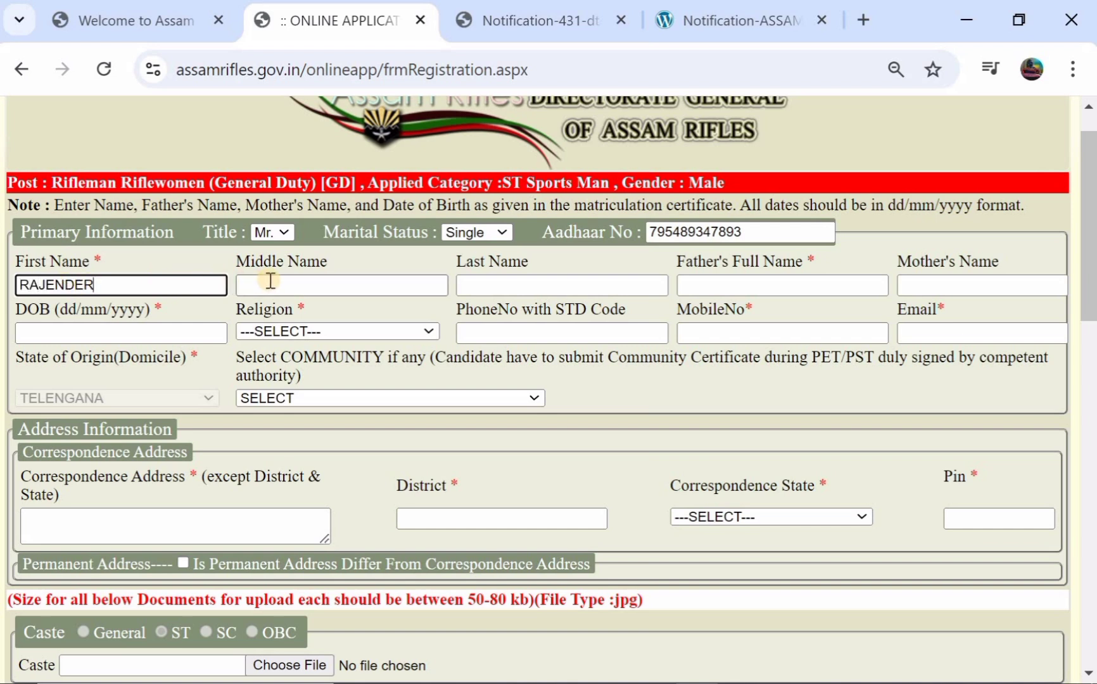
{"action": "left_click", "coordinate": [468, 287]}
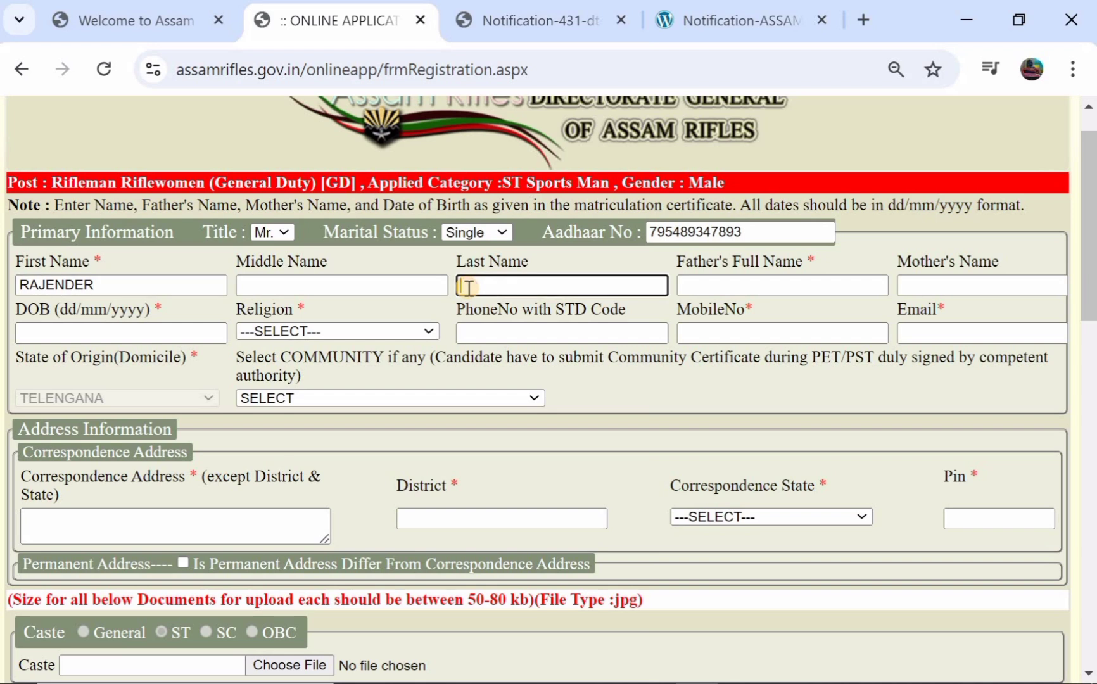
- Enter the father's and mother's names and the suggested date of birth
{"action": "left_click", "coordinate": [704, 290]}
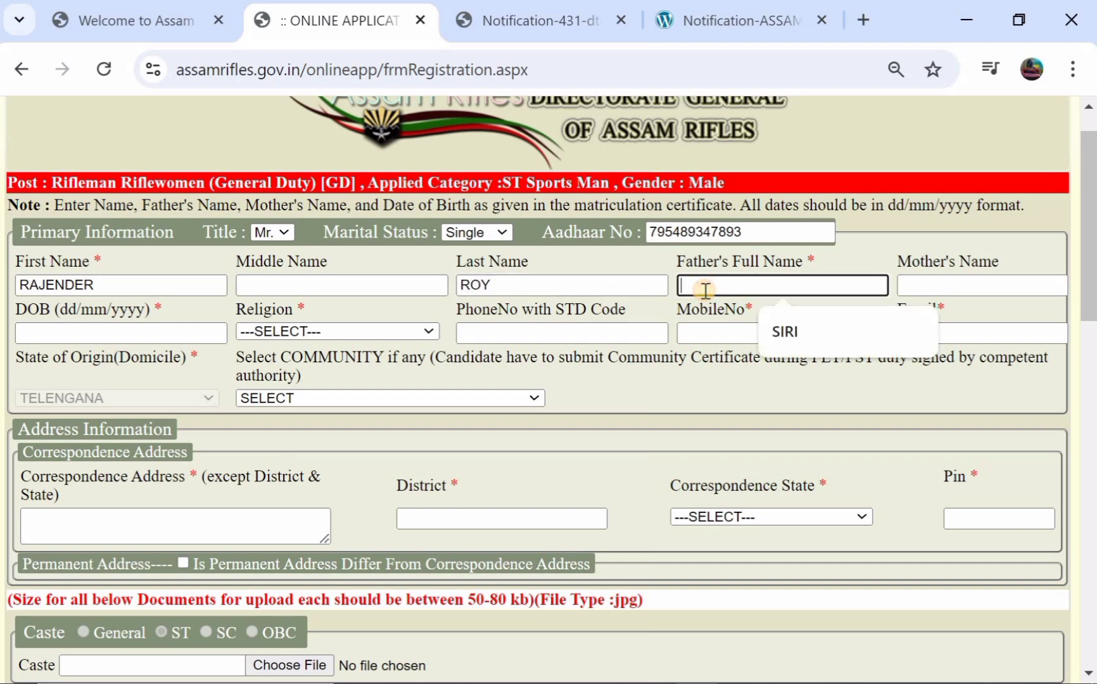
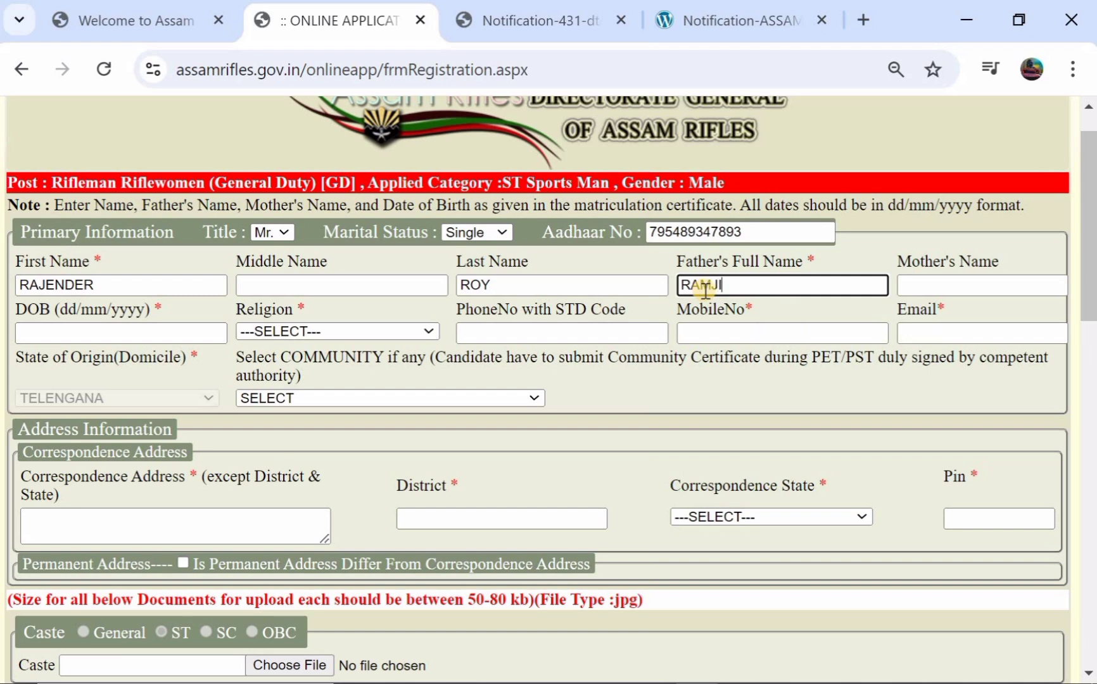
{"action": "left_click", "coordinate": [951, 285]}
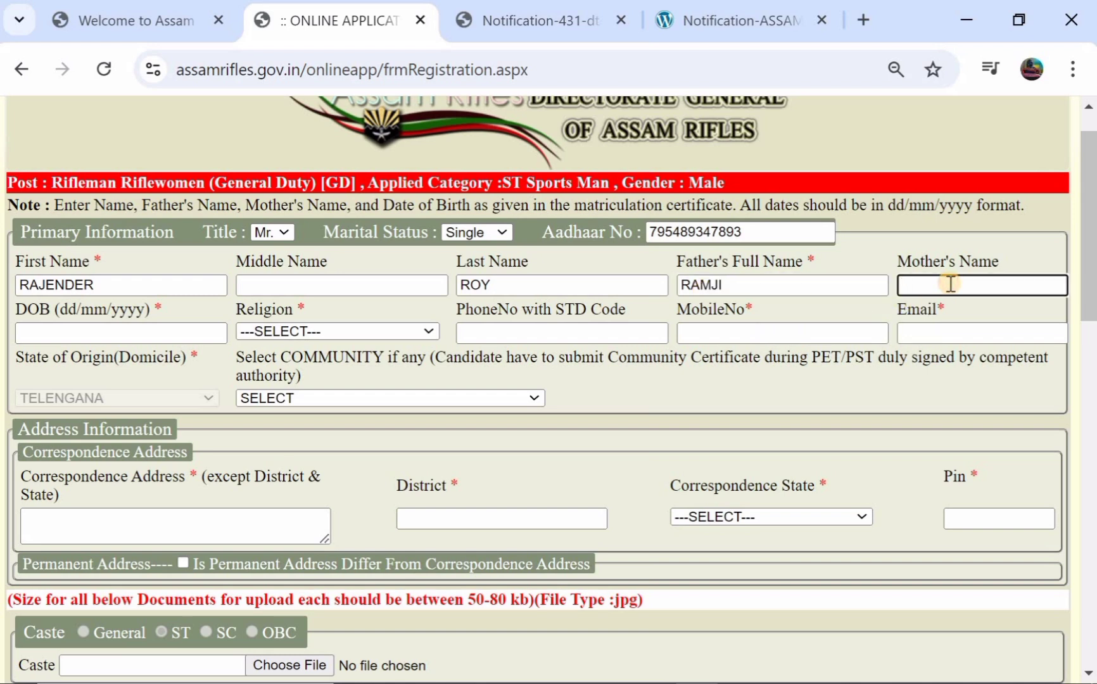
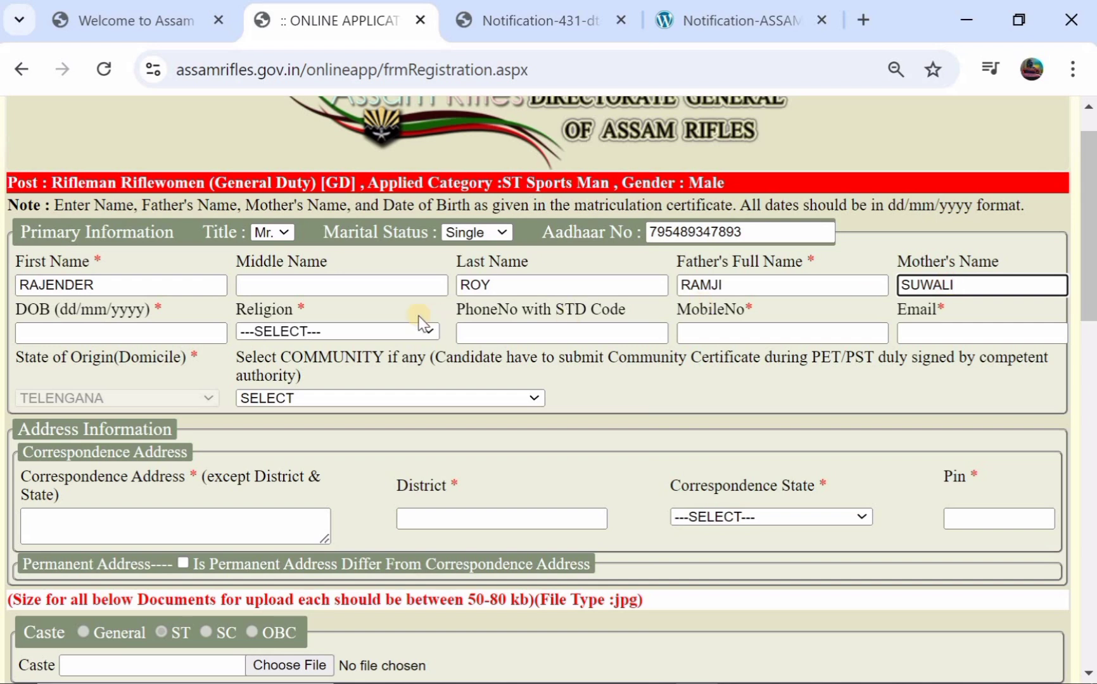
{"action": "left_click", "coordinate": [115, 334]}
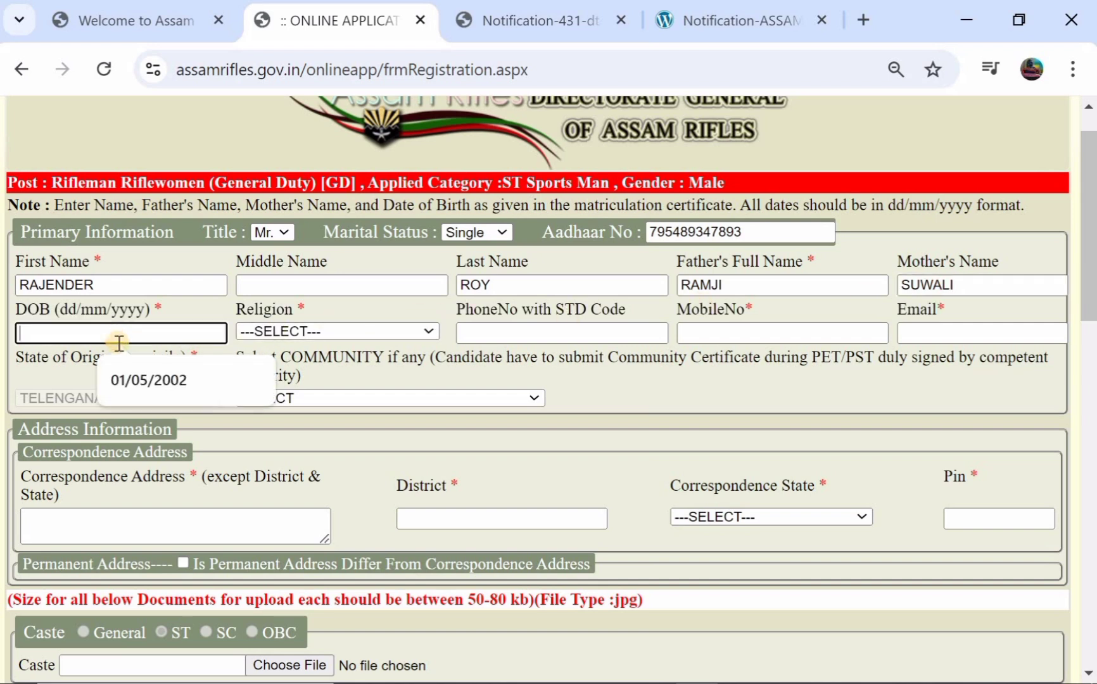
{"action": "left_click", "coordinate": [155, 386]}
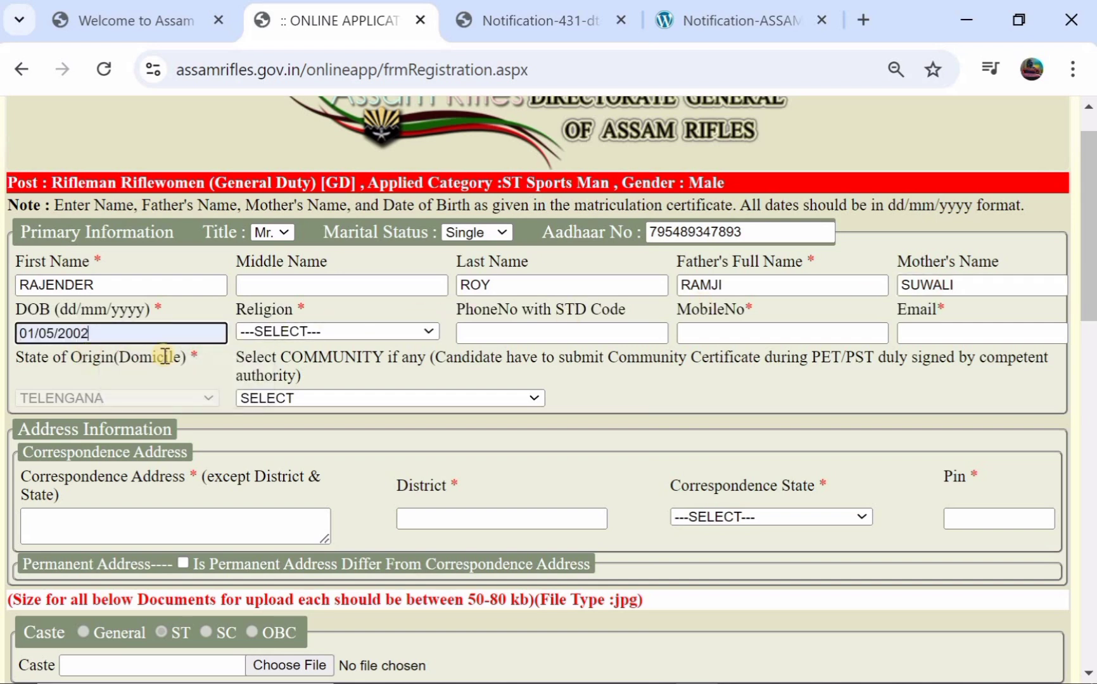
- Choose HINDU as religion, leaving mobile, email and community untouched
{"action": "left_click", "coordinate": [297, 331]}
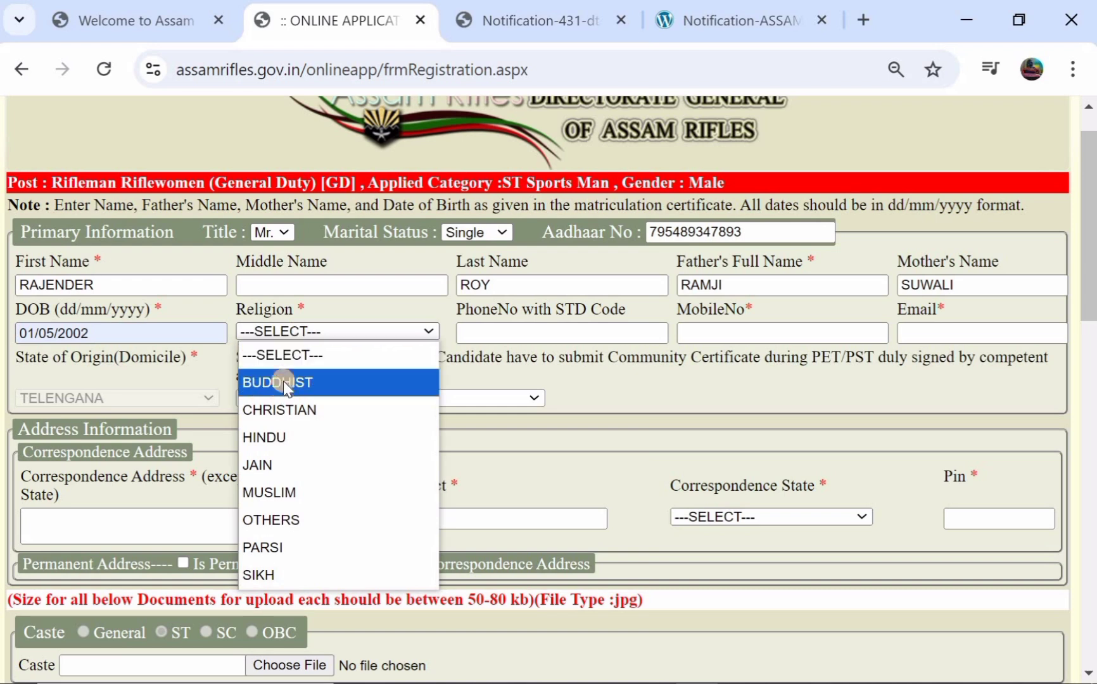
{"action": "left_click", "coordinate": [278, 439]}
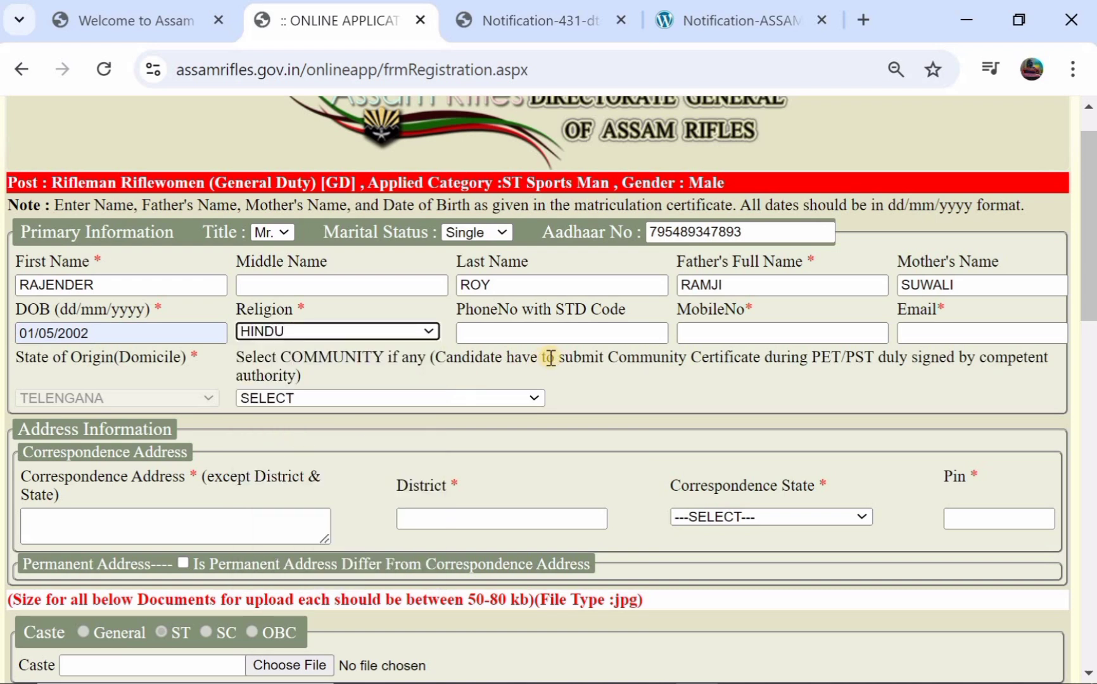
{"action": "left_click", "coordinate": [722, 335]}
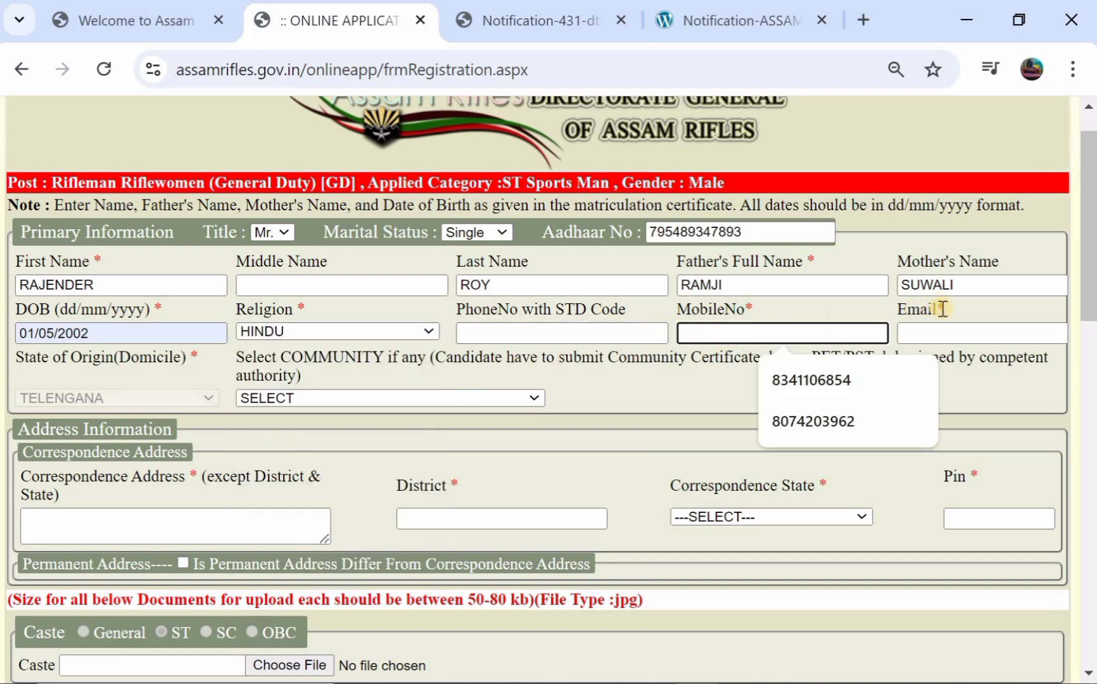
{"action": "left_click", "coordinate": [944, 336]}
{"action": "left_click", "coordinate": [690, 381]}
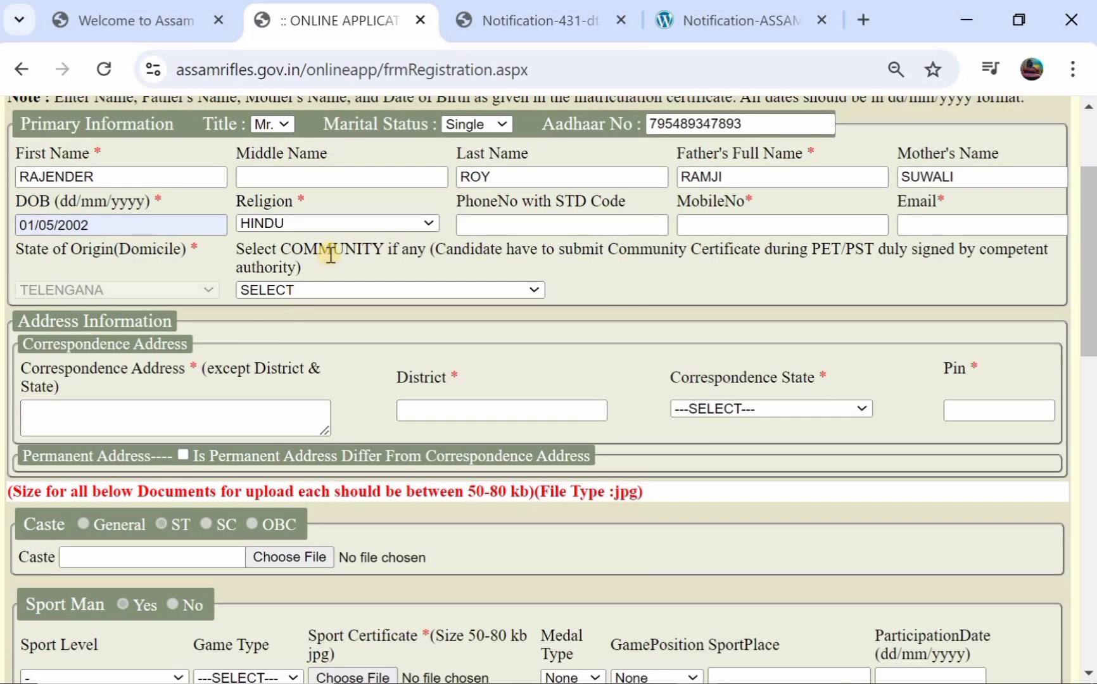
{"action": "left_click", "coordinate": [391, 288]}
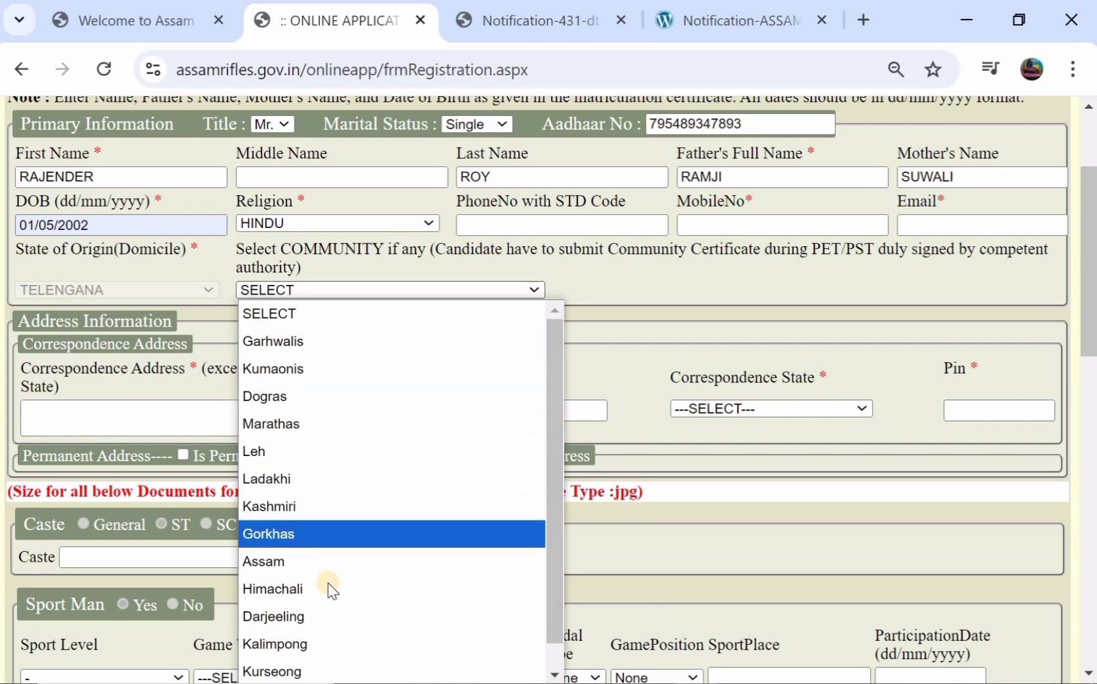
{"action": "left_click", "coordinate": [642, 269]}
- Enter the correspondence address and choose WARANGAL(Rural) as the district
{"action": "scroll", "coordinate": [642, 268], "scroll_direction": "down", "scroll_amount": 2}
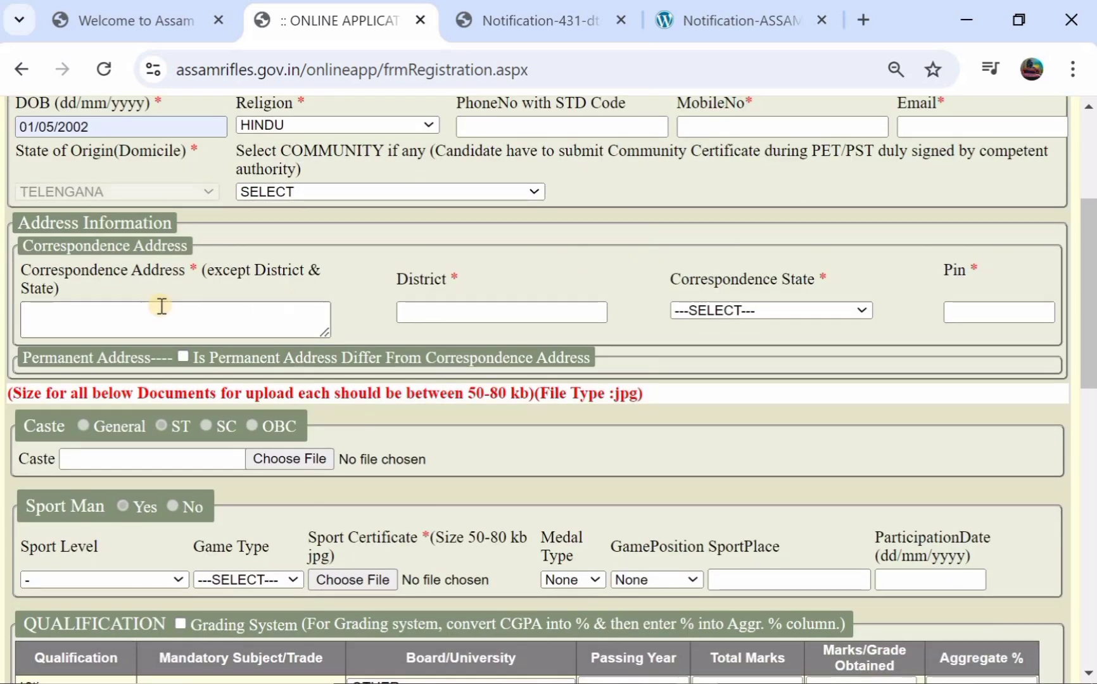
{"action": "left_click", "coordinate": [117, 318]}
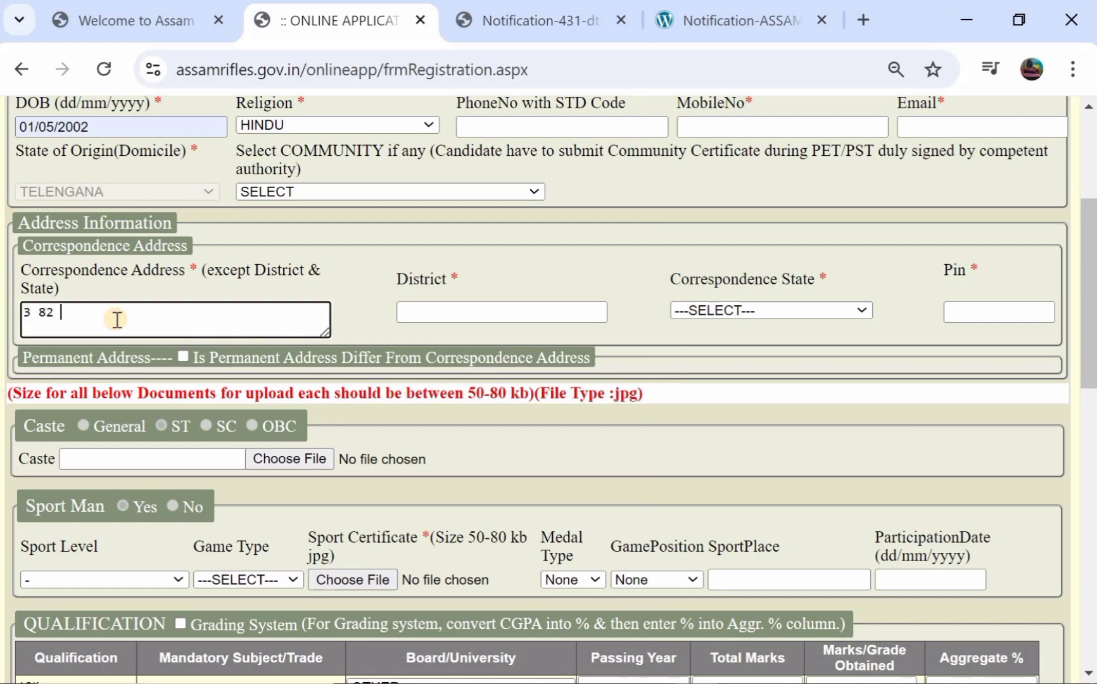
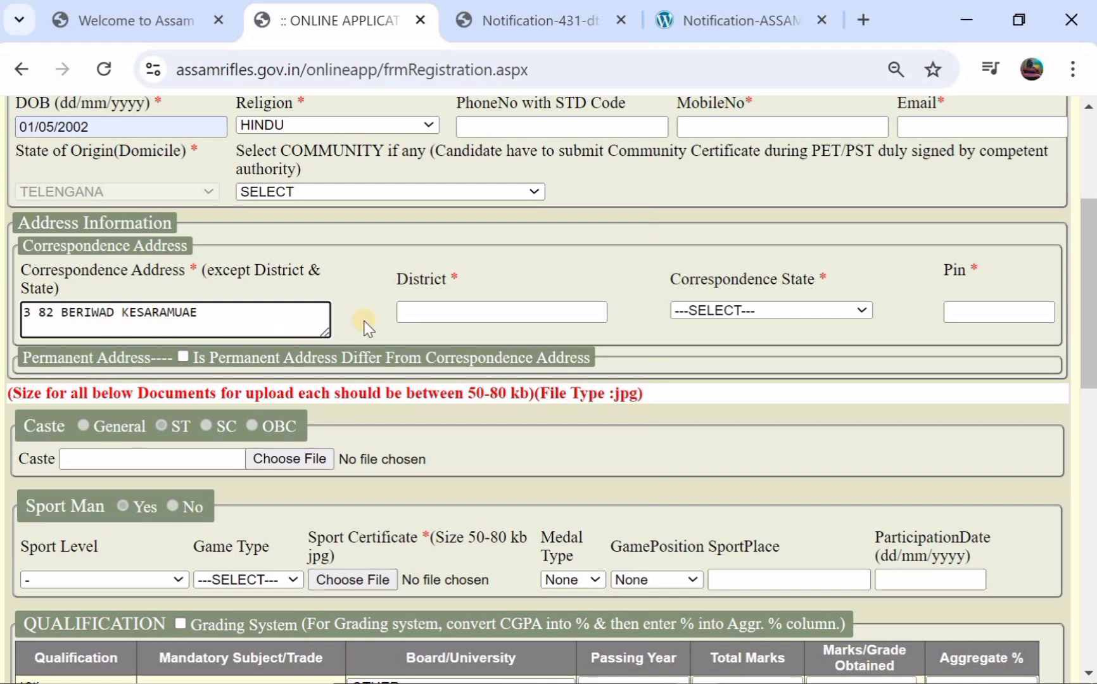
{"action": "left_click", "coordinate": [431, 313]}
{"action": "type", "text": "W"}
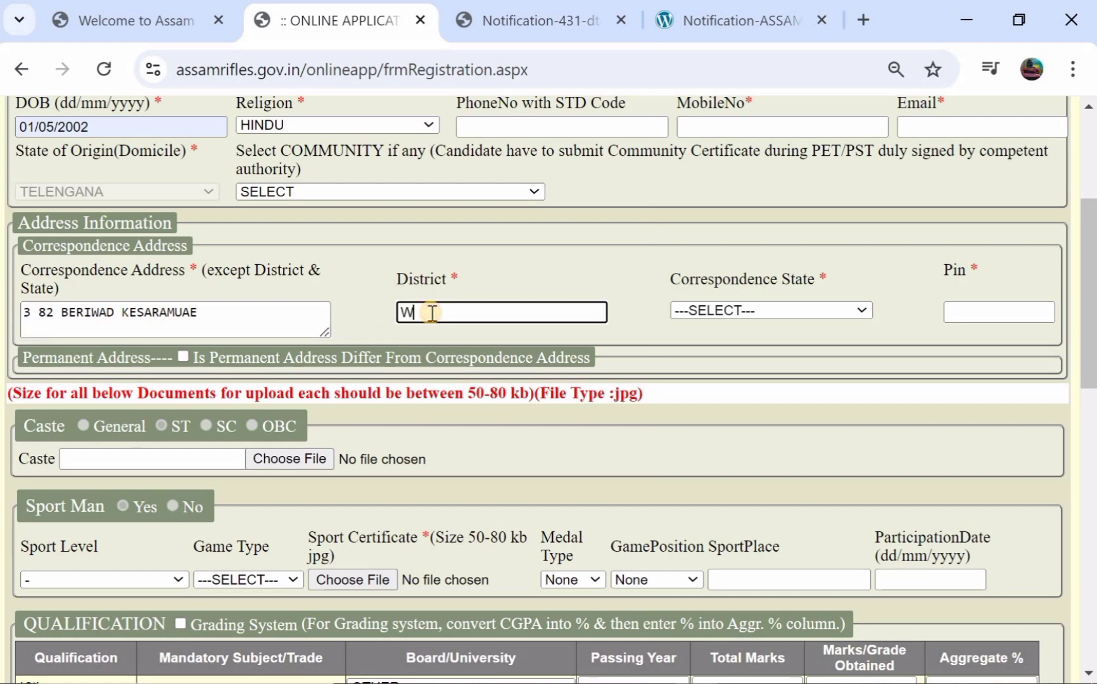
{"action": "type", "text": "ARANGAL"}
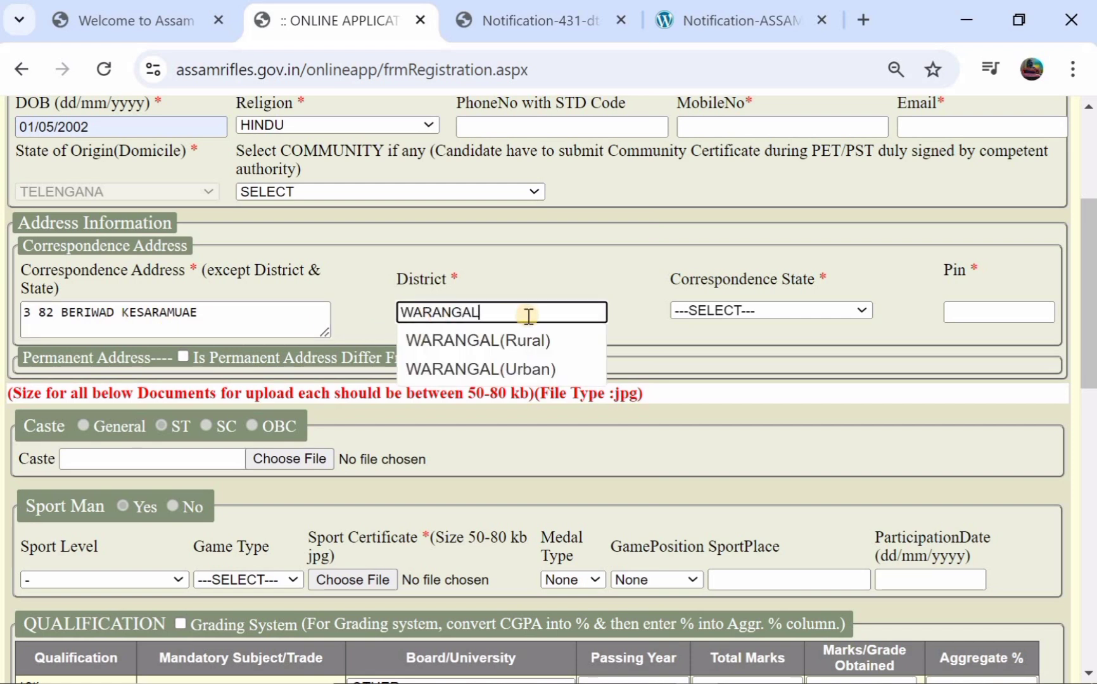
{"action": "left_click", "coordinate": [497, 342]}
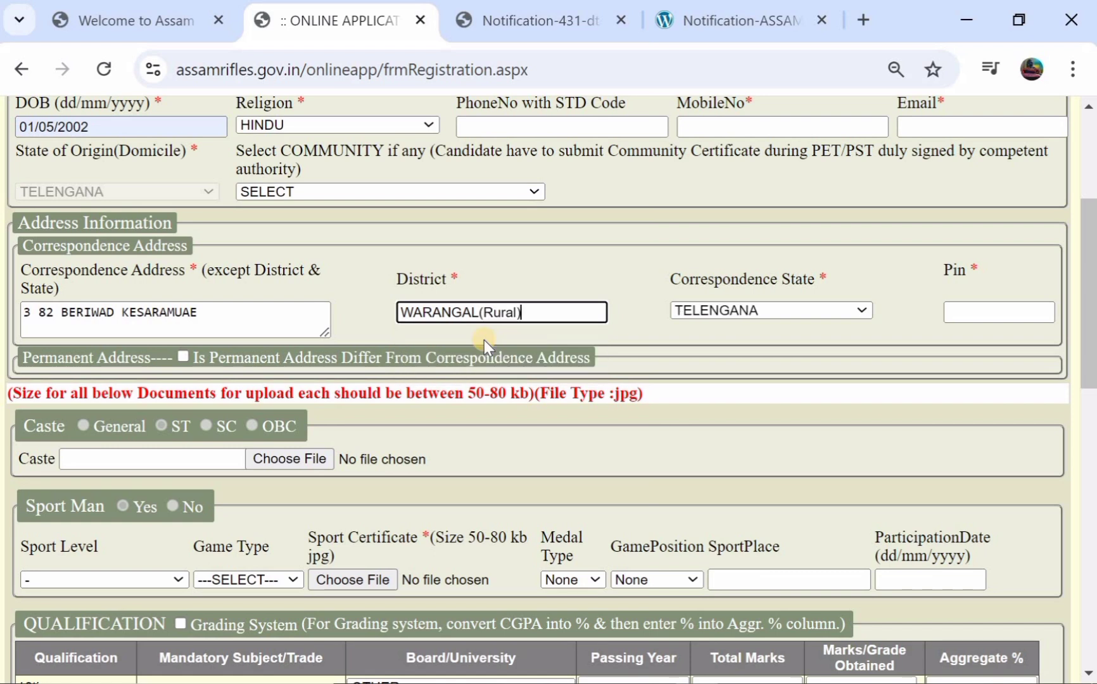
- Keep TELENGANA as the state, enter the pin code, and keep the permanent address the same
{"action": "left_click", "coordinate": [716, 312]}
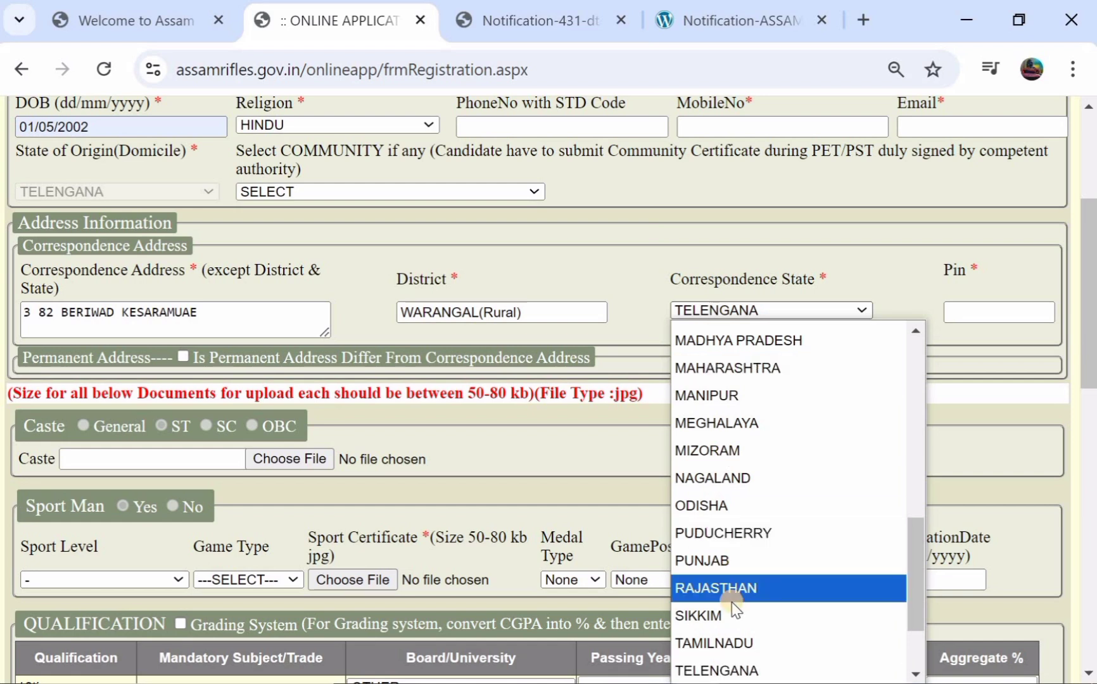
{"action": "left_click", "coordinate": [728, 669]}
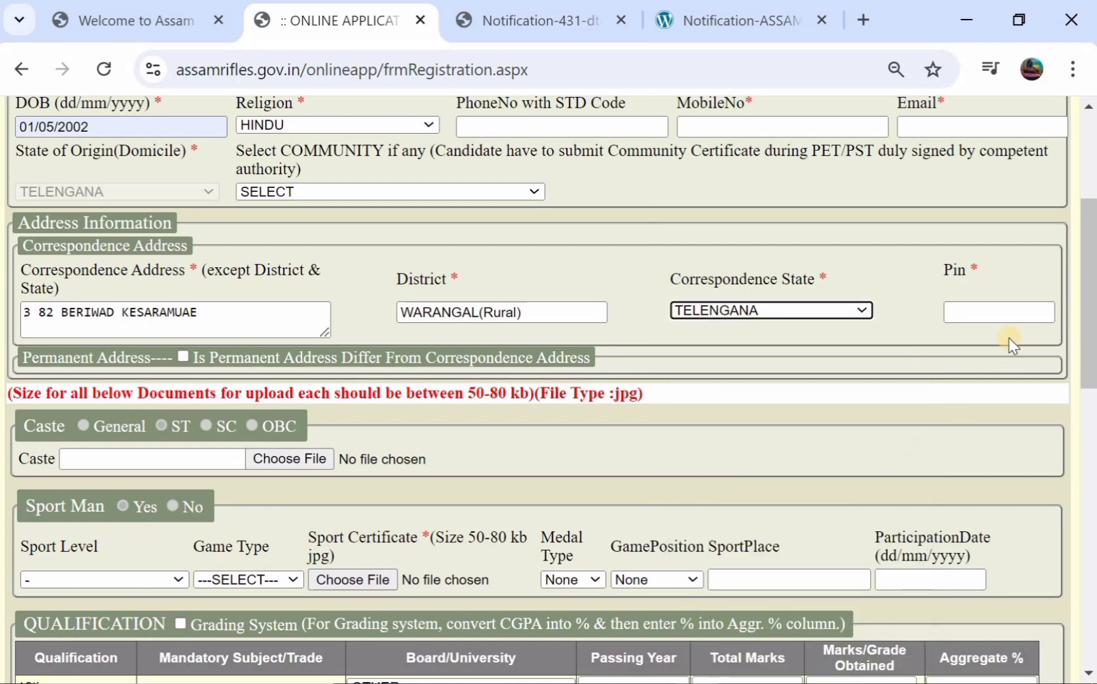
{"action": "left_click", "coordinate": [1012, 308]}
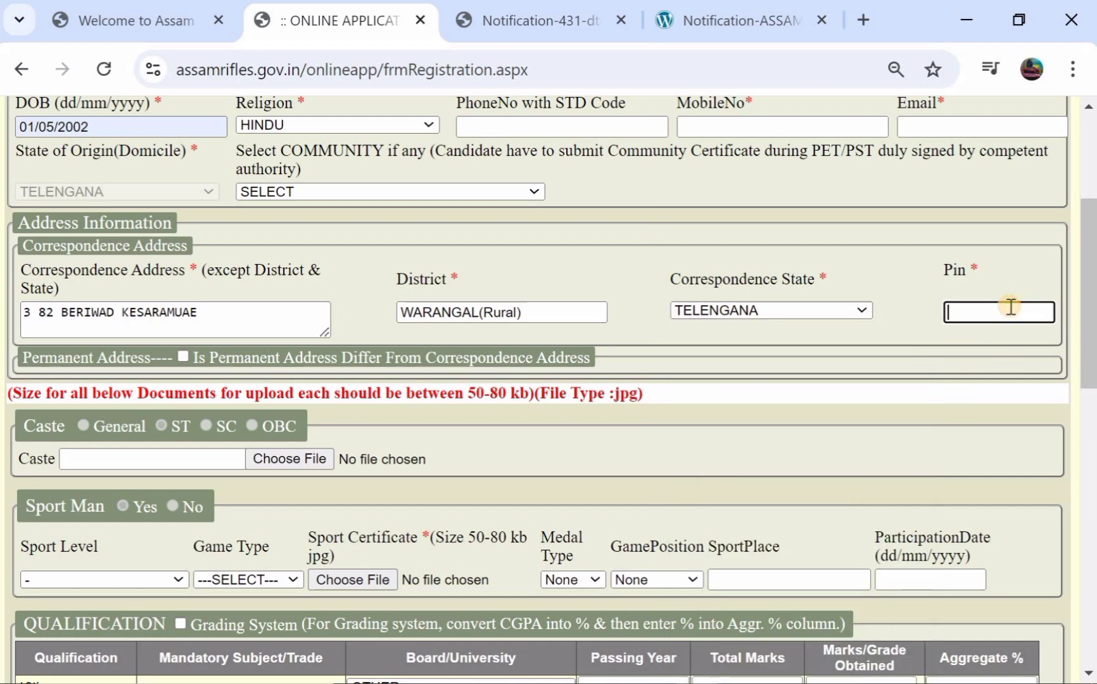
{"action": "type", "text": "506101"}
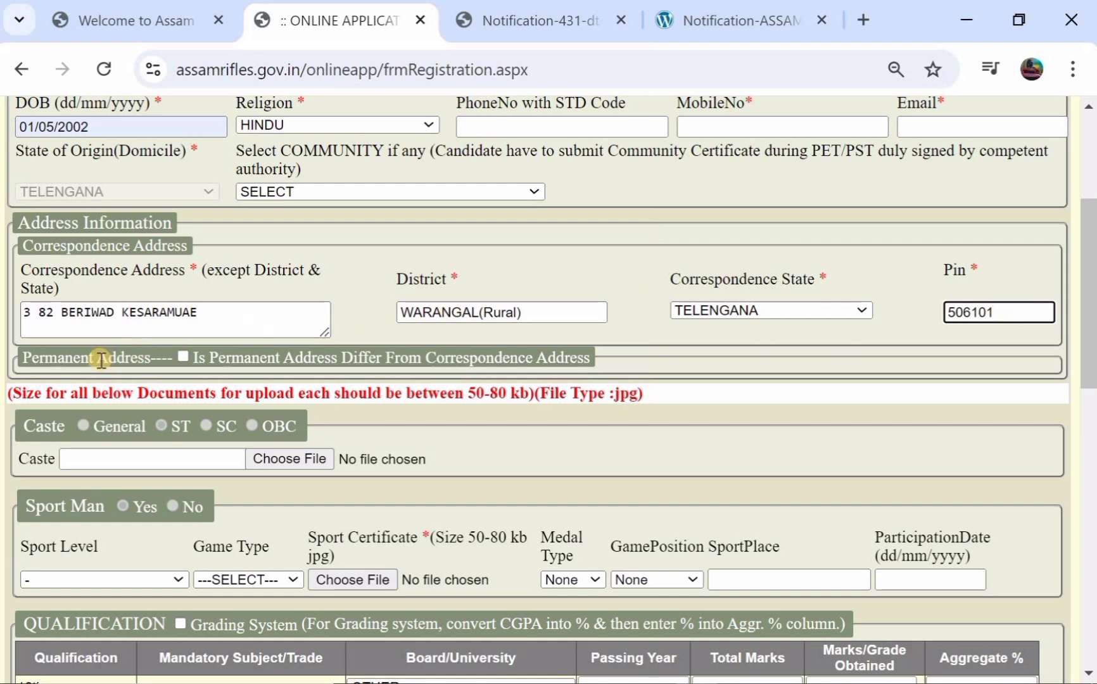
{"action": "left_click", "coordinate": [183, 359]}
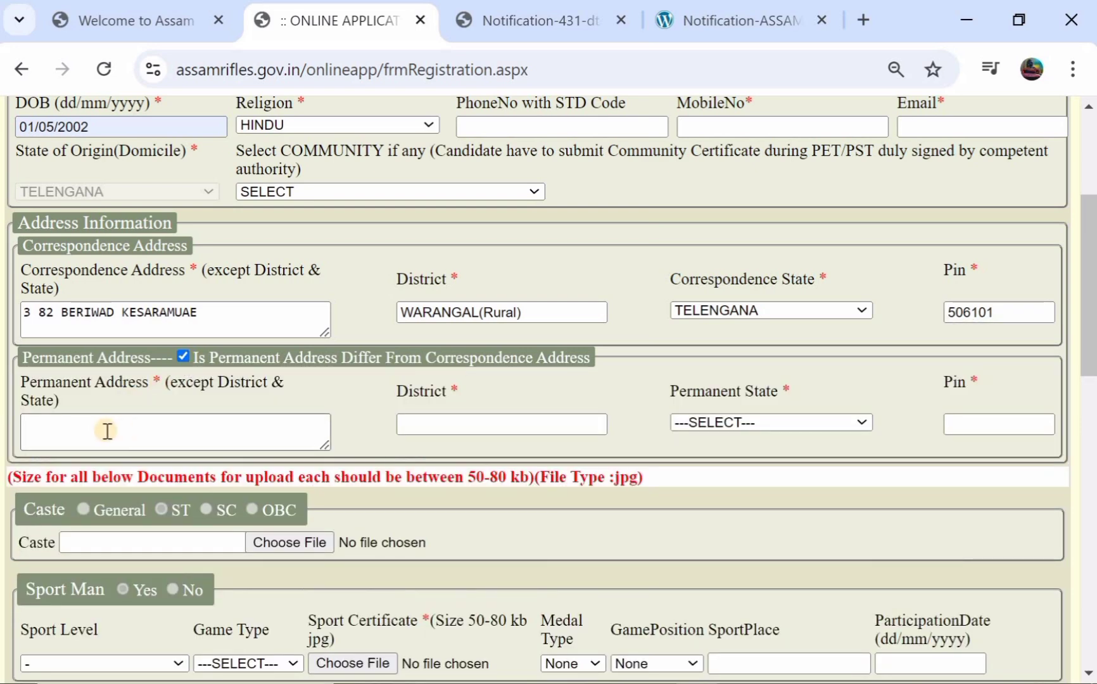
{"action": "left_click", "coordinate": [184, 358]}
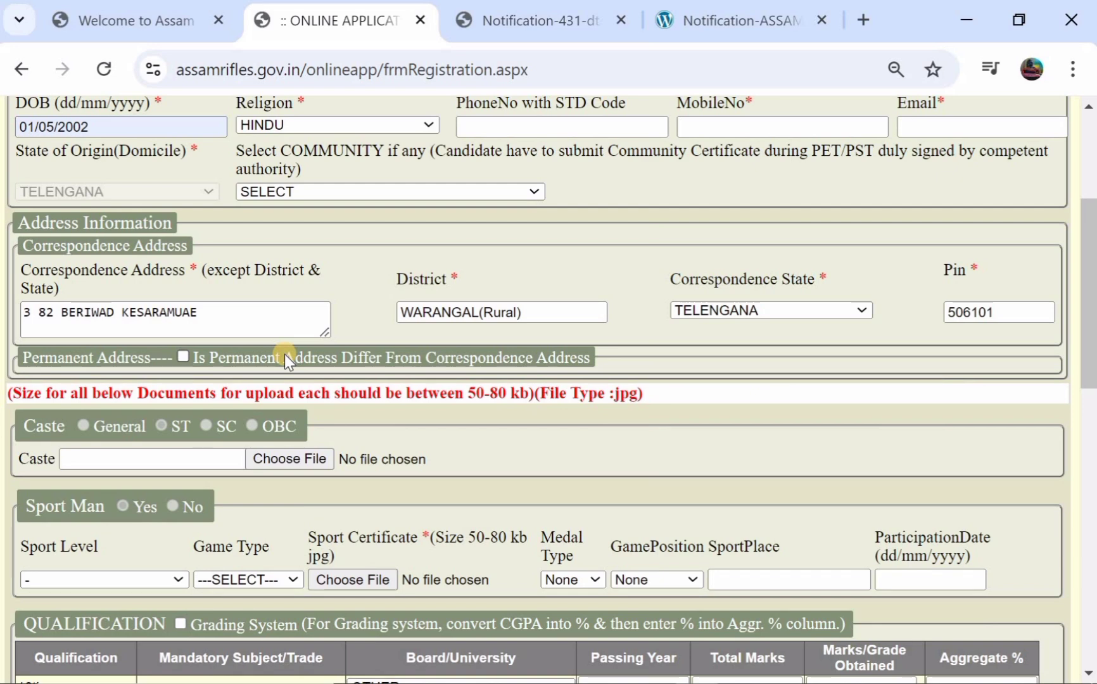
- Choose National Sports/Games for Schools as sport level and Athletics 400M as game type
{"action": "scroll", "coordinate": [284, 358], "scroll_direction": "down", "scroll_amount": 2}
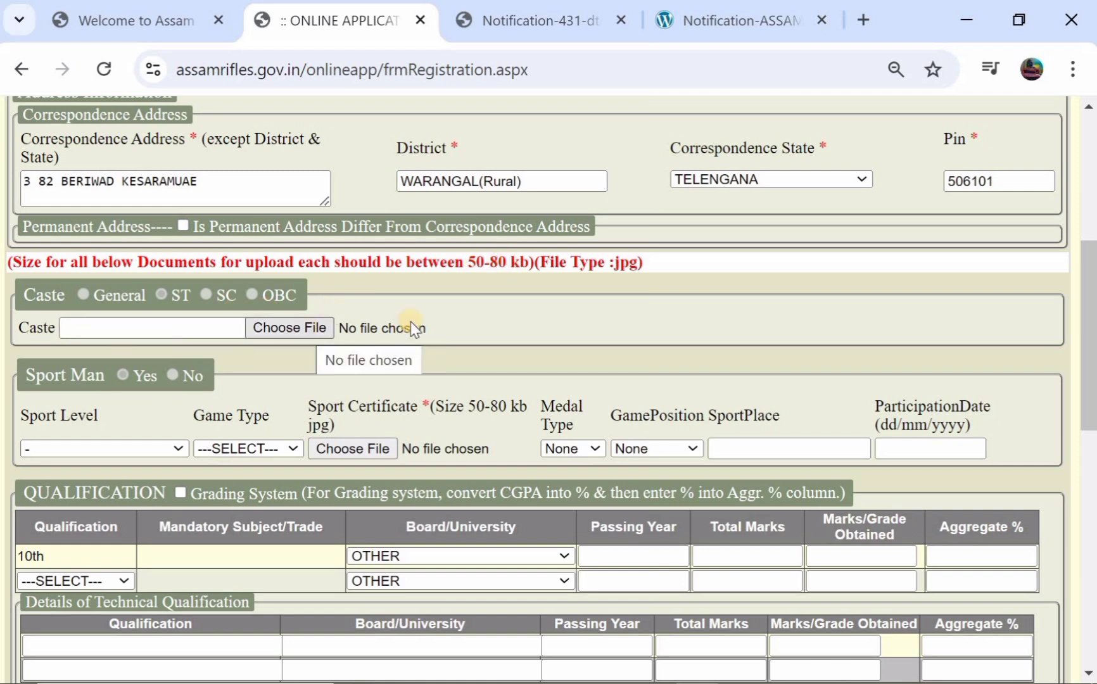
{"action": "scroll", "coordinate": [412, 320], "scroll_direction": "down", "scroll_amount": 1}
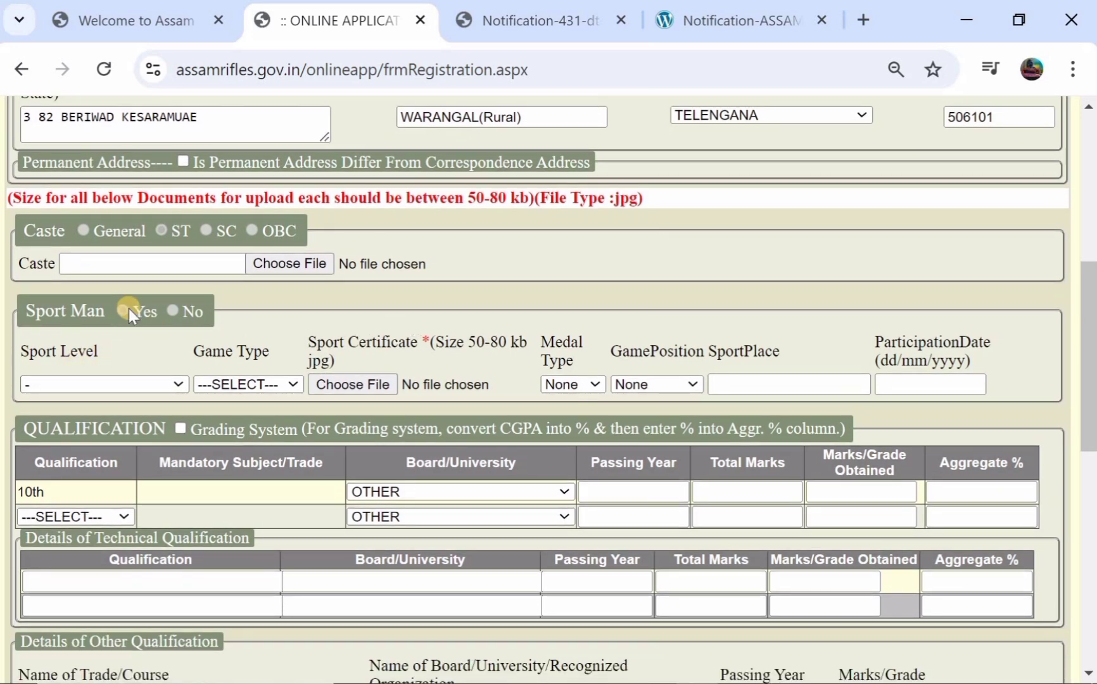
{"action": "left_click", "coordinate": [116, 390]}
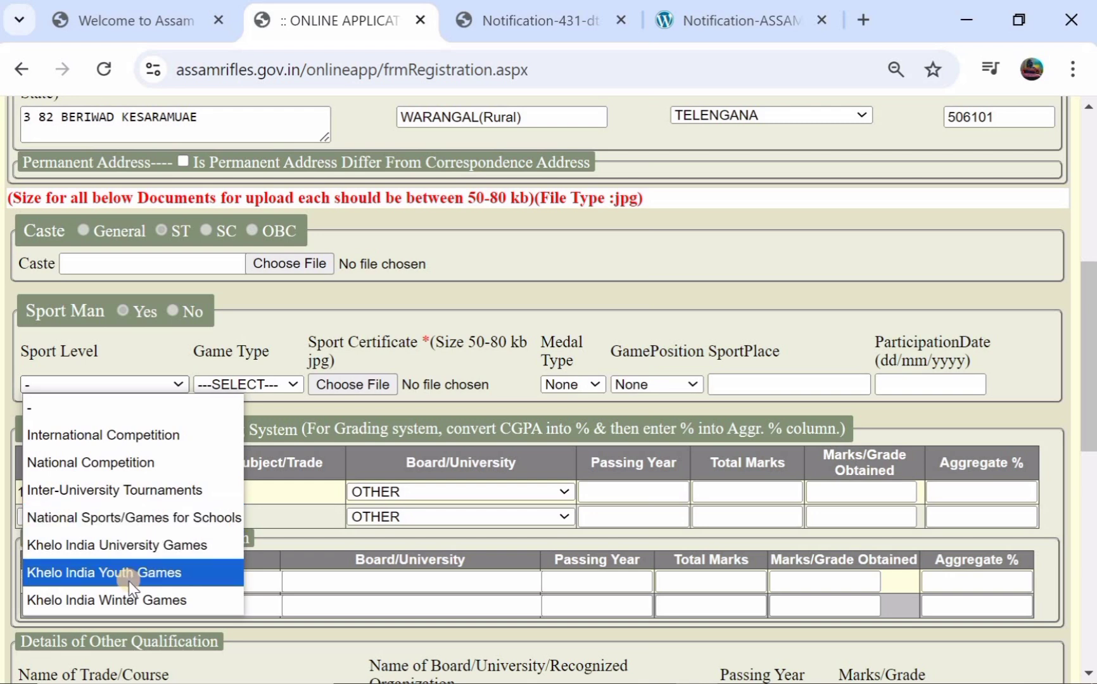
{"action": "left_click", "coordinate": [158, 522]}
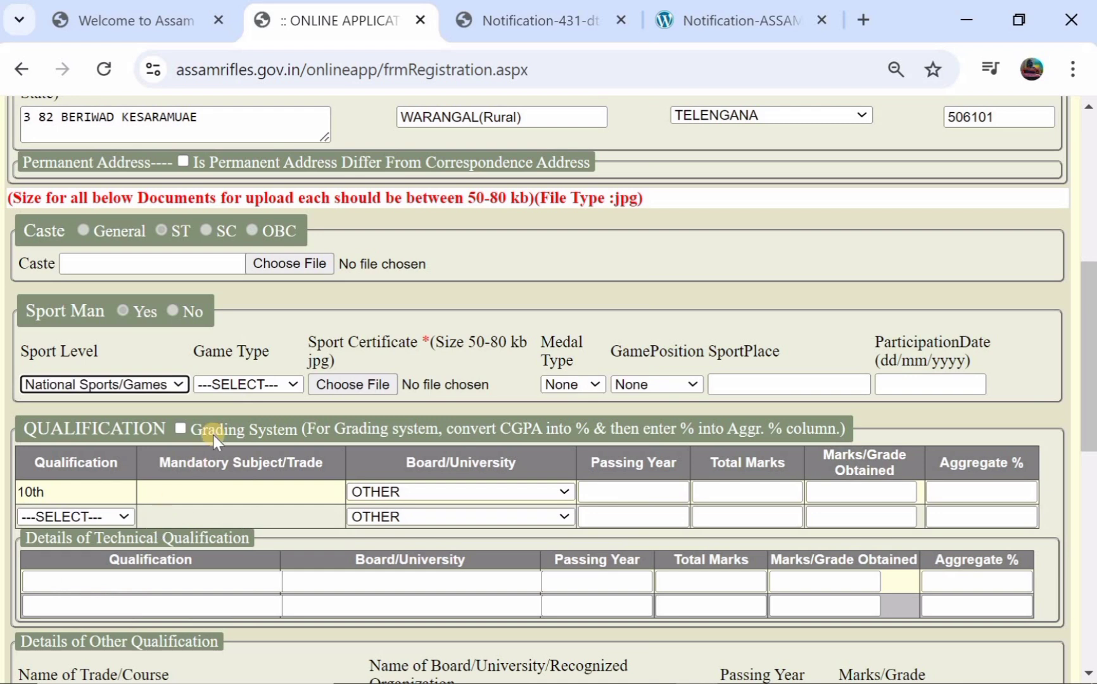
{"action": "left_click", "coordinate": [250, 384]}
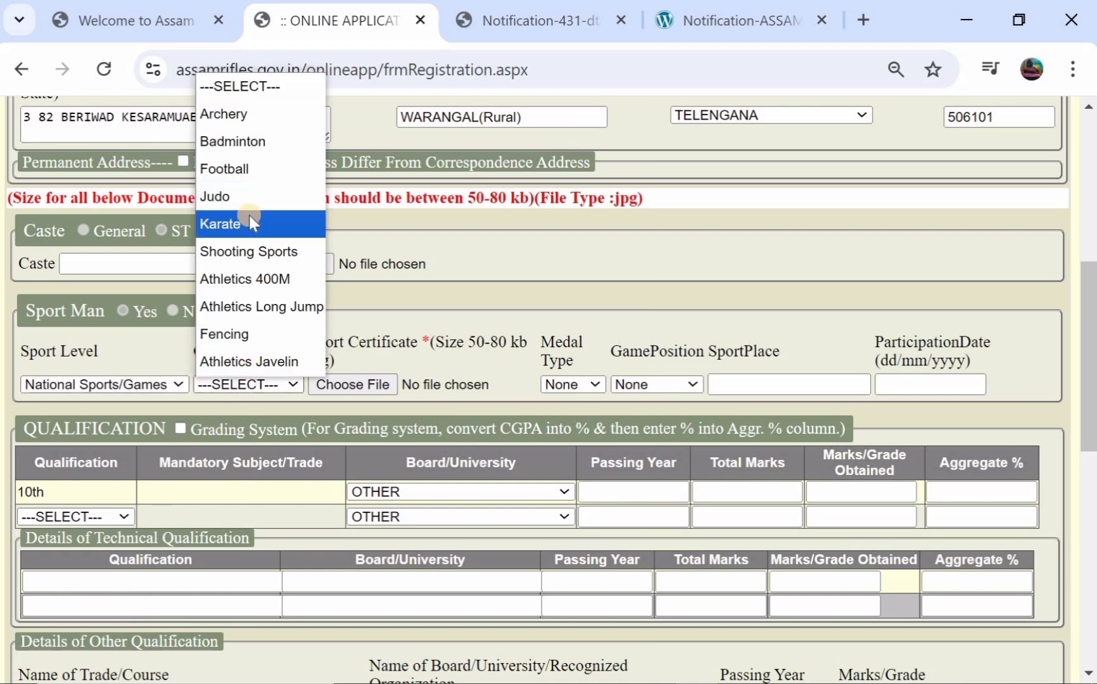
{"action": "left_click", "coordinate": [253, 280]}
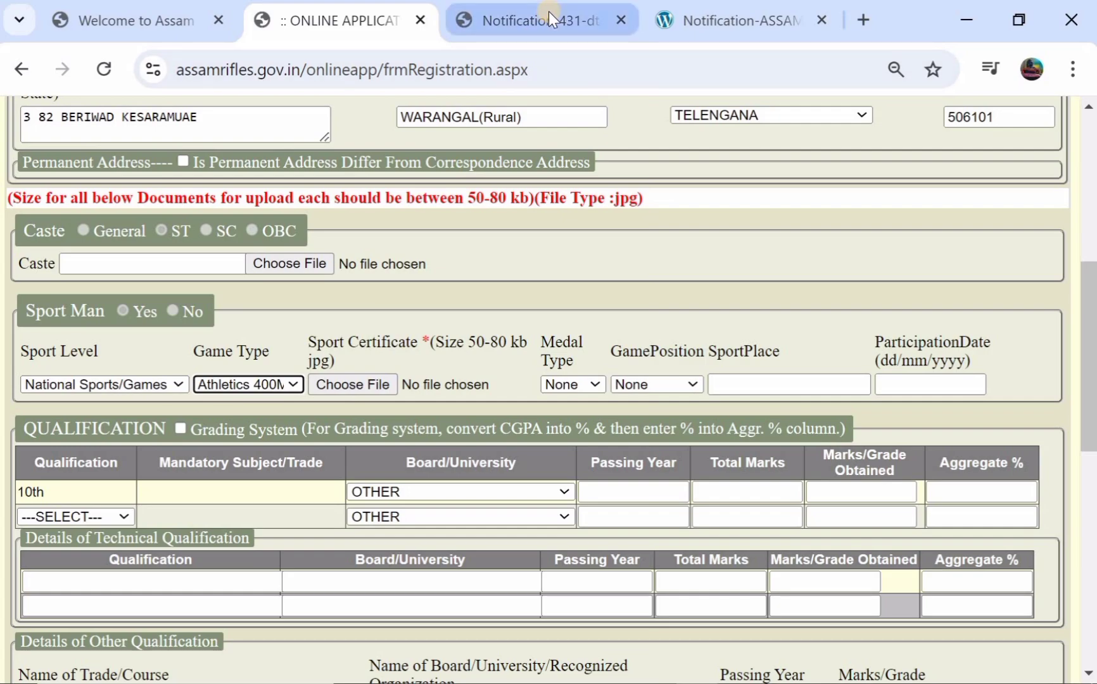
- Scroll through the notification PDF's specimen sport certificate Forms 2–5
{"action": "left_click", "coordinate": [715, 32]}
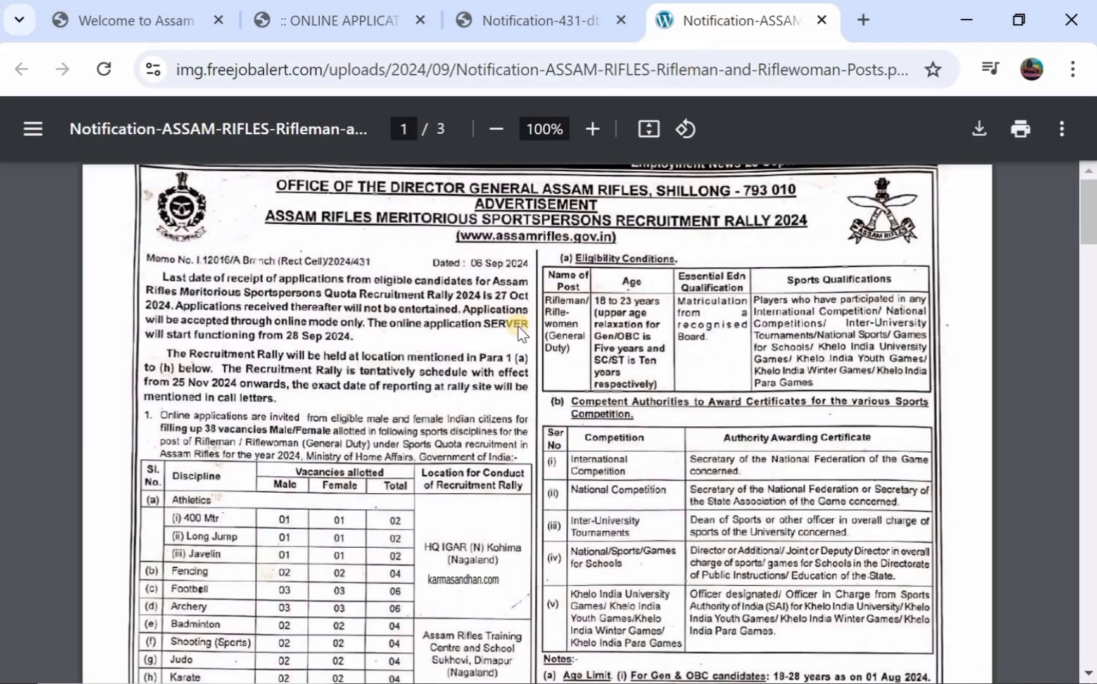
{"action": "scroll", "coordinate": [507, 339], "scroll_direction": "down", "scroll_amount": 5}
{"action": "scroll", "coordinate": [508, 339], "scroll_direction": "down", "scroll_amount": 15}
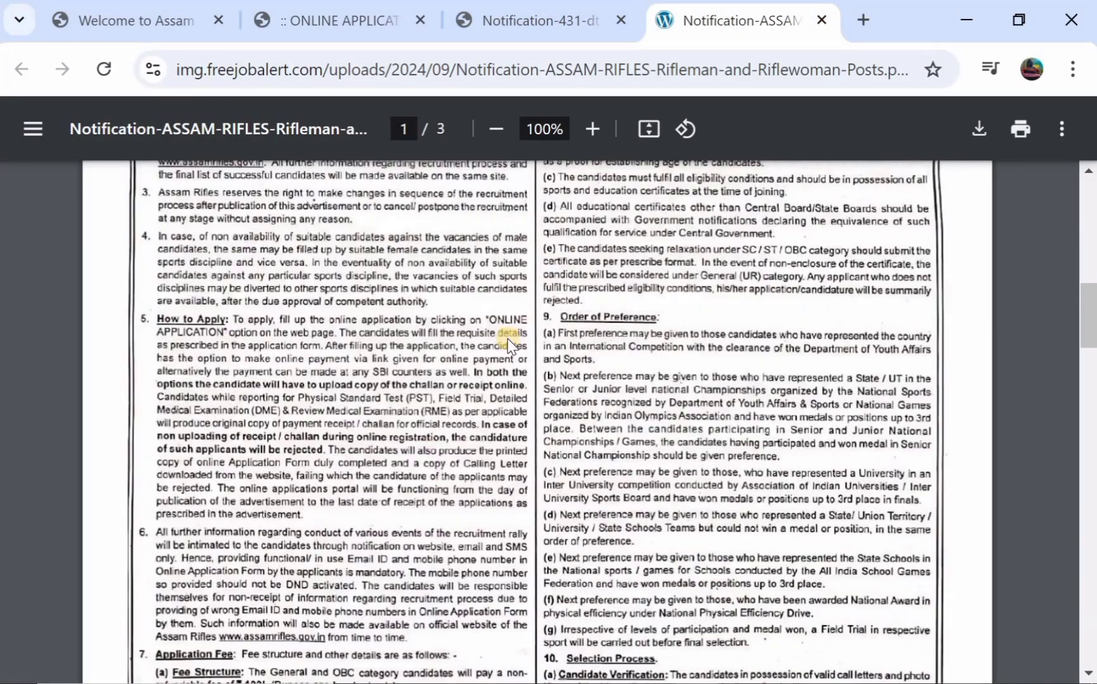
{"action": "scroll", "coordinate": [507, 338], "scroll_direction": "down", "scroll_amount": 10}
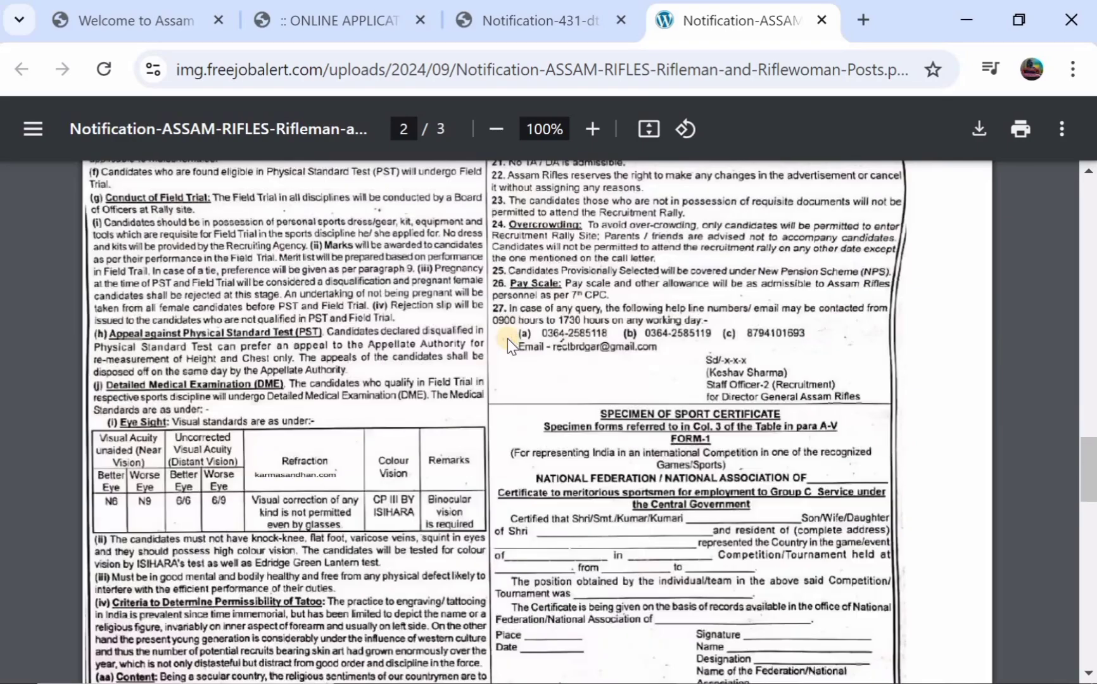
{"action": "scroll", "coordinate": [735, 247], "scroll_direction": "up", "scroll_amount": 5}
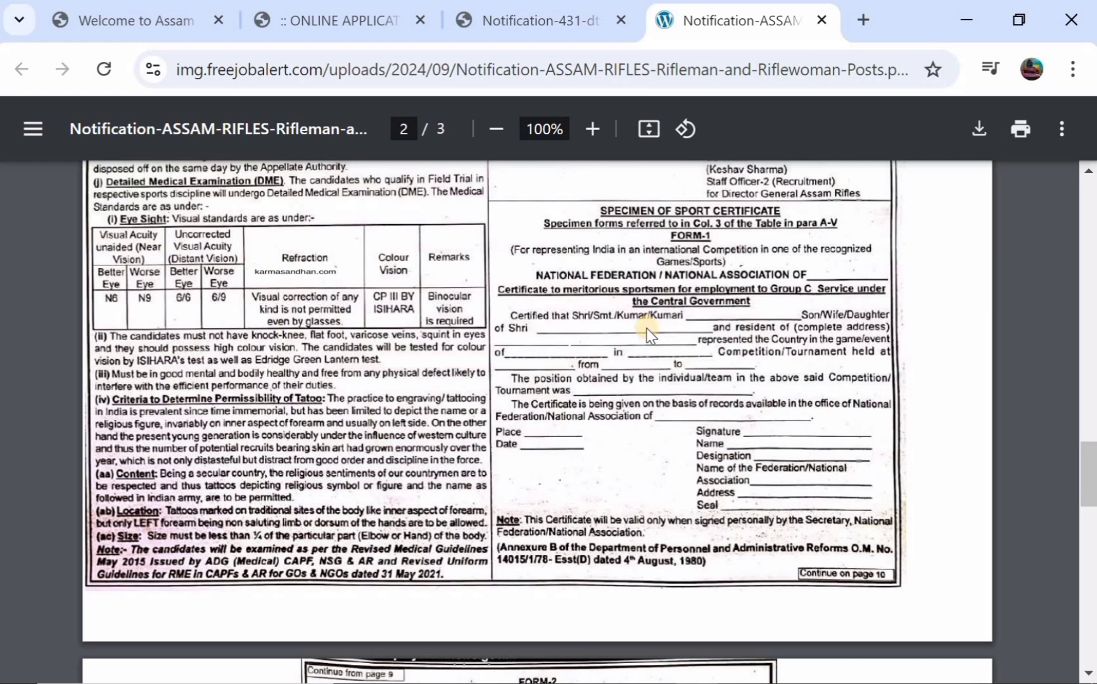
{"action": "scroll", "coordinate": [647, 333], "scroll_direction": "down", "scroll_amount": 5}
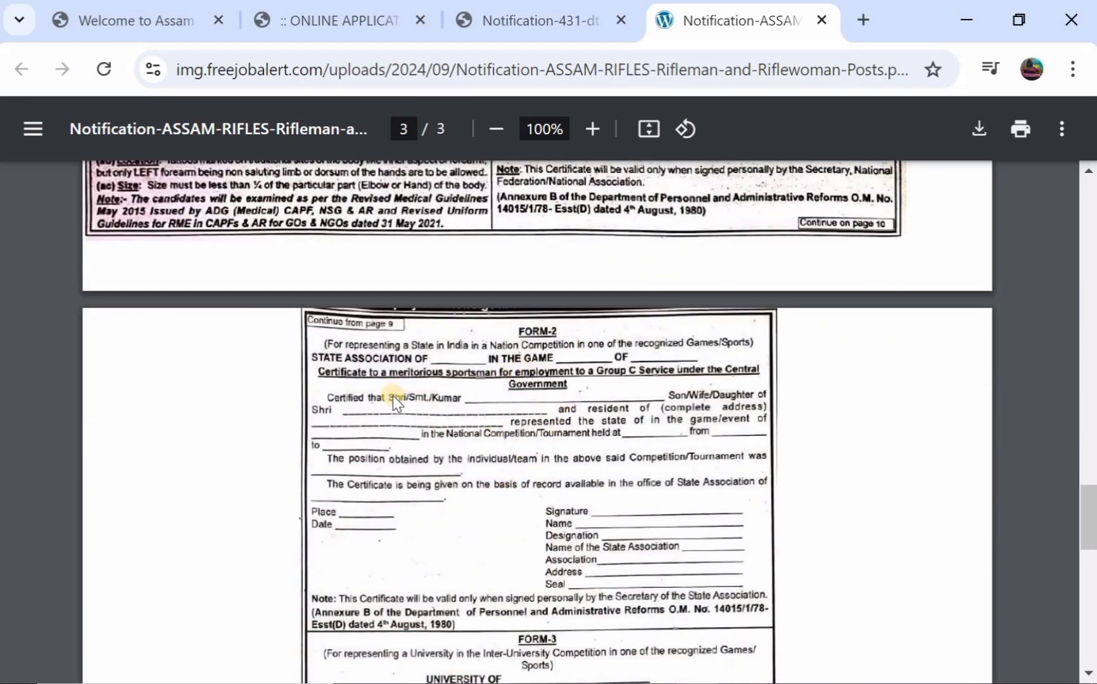
{"action": "scroll", "coordinate": [519, 446], "scroll_direction": "down", "scroll_amount": 5}
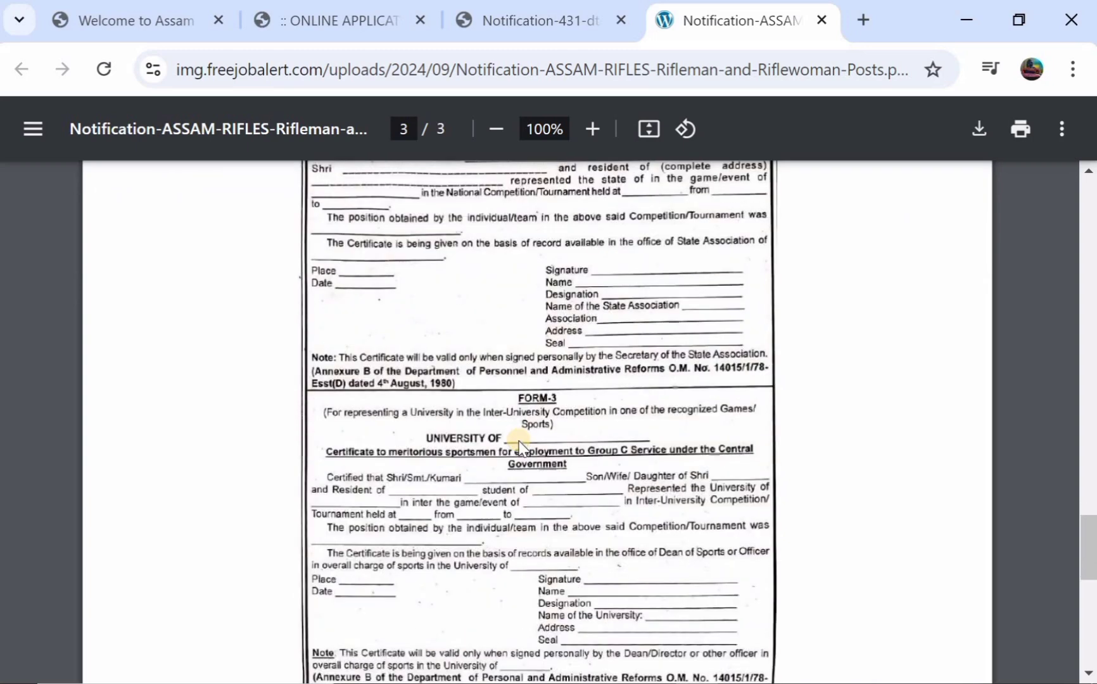
{"action": "scroll", "coordinate": [509, 387], "scroll_direction": "down", "scroll_amount": 5}
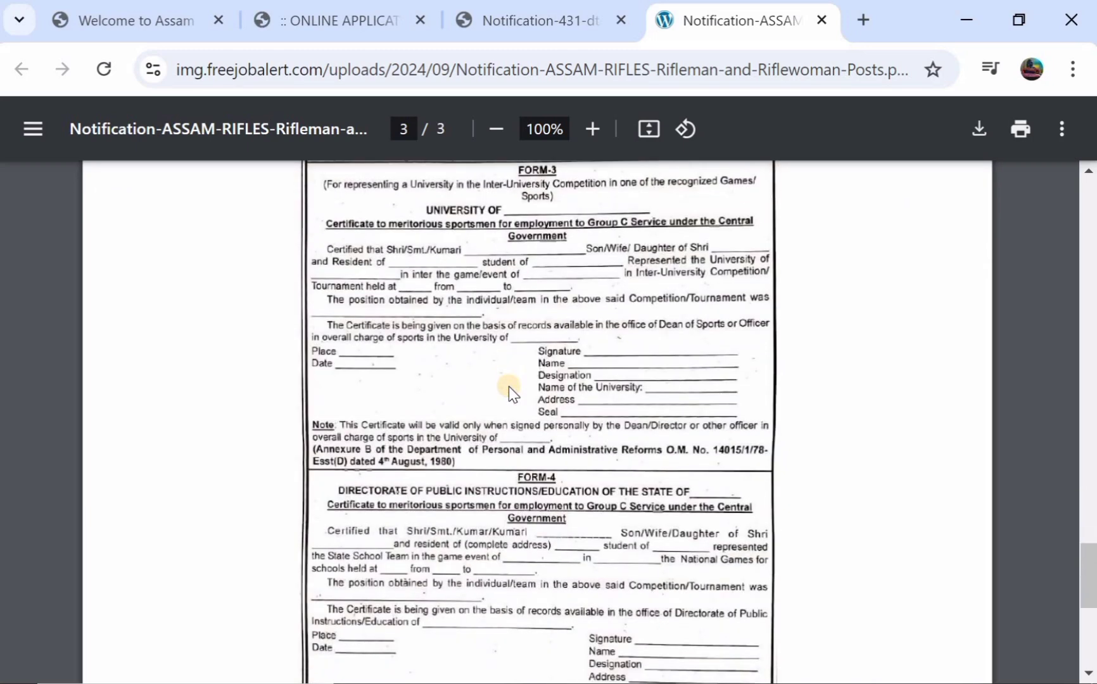
{"action": "scroll", "coordinate": [508, 387], "scroll_direction": "down", "scroll_amount": 5}
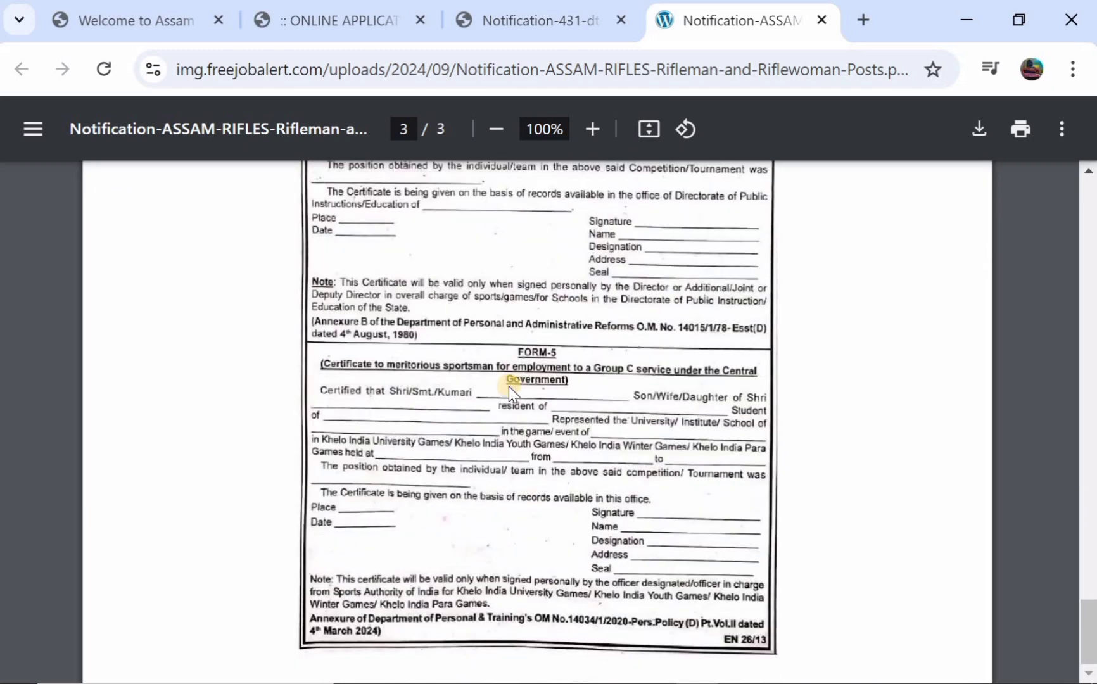
- Scroll back up the PDF and return to the Assam Rifles home page
{"action": "scroll", "coordinate": [506, 432], "scroll_direction": "up", "scroll_amount": 2}
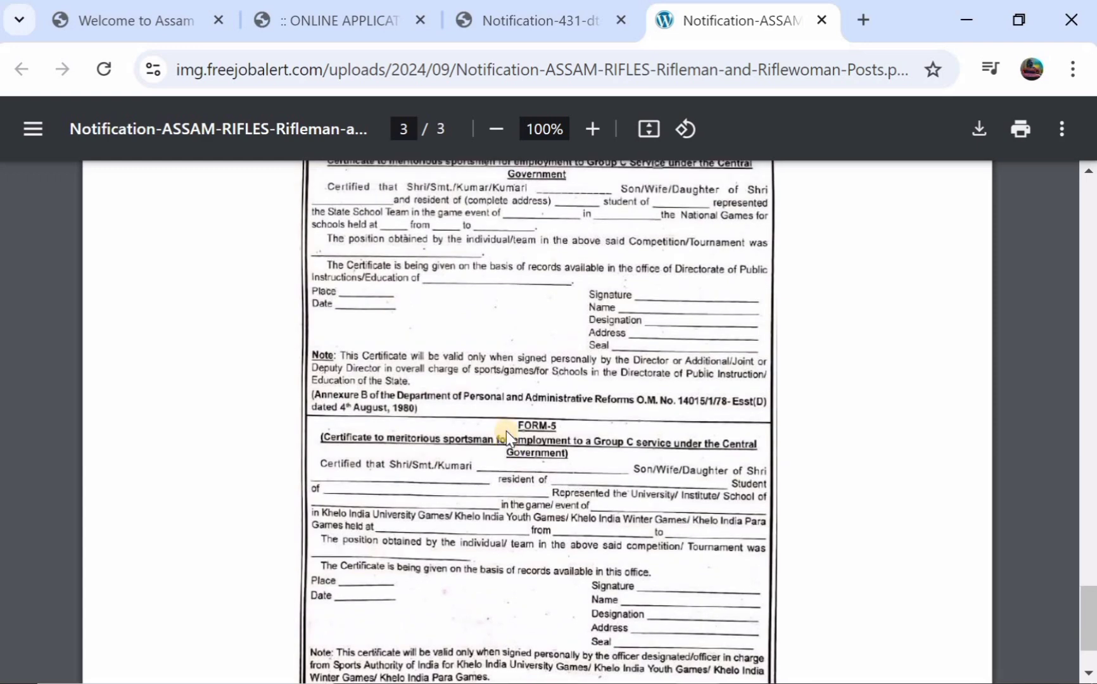
{"action": "scroll", "coordinate": [505, 431], "scroll_direction": "up", "scroll_amount": 7}
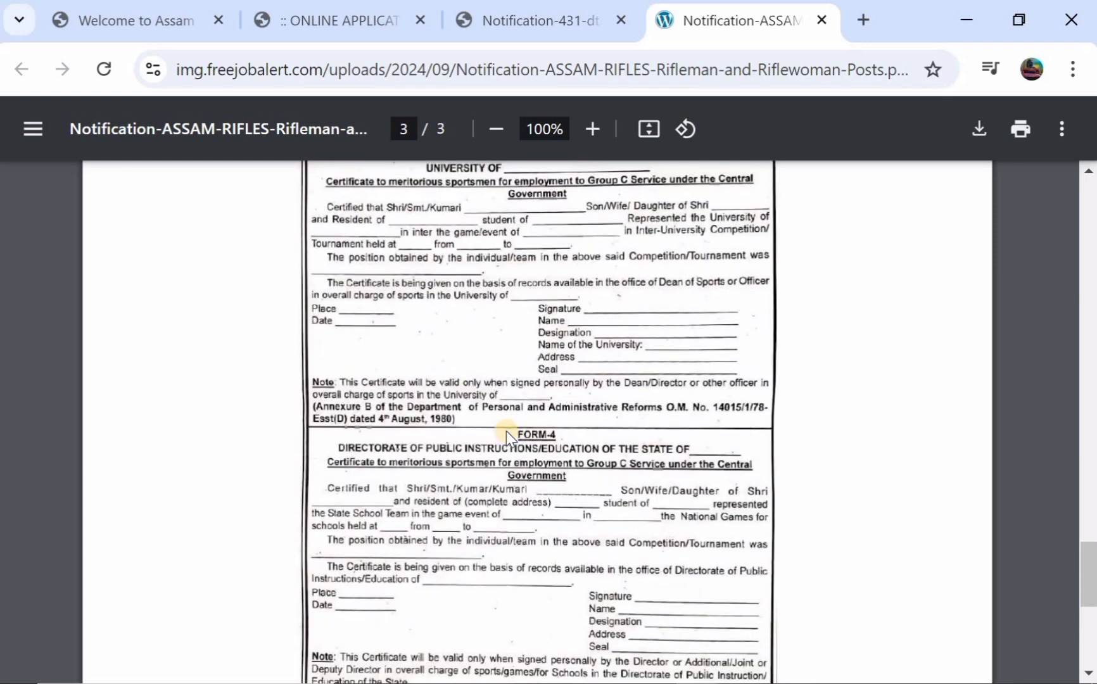
{"action": "scroll", "coordinate": [506, 432], "scroll_direction": "up", "scroll_amount": 3}
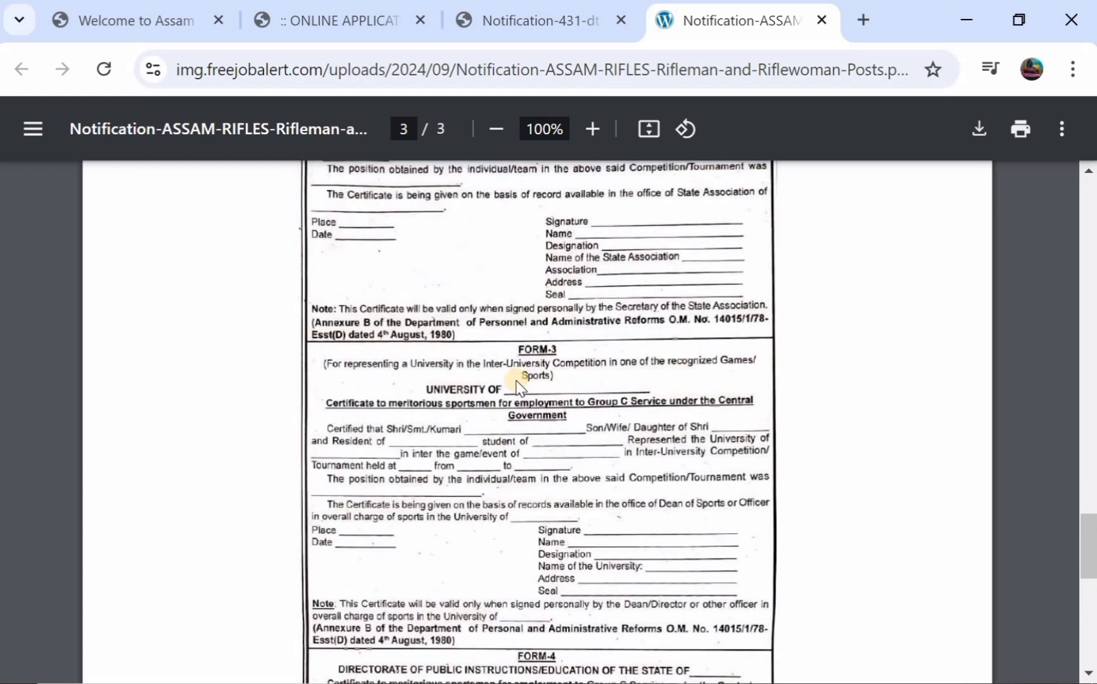
{"action": "scroll", "coordinate": [518, 387], "scroll_direction": "up", "scroll_amount": 1}
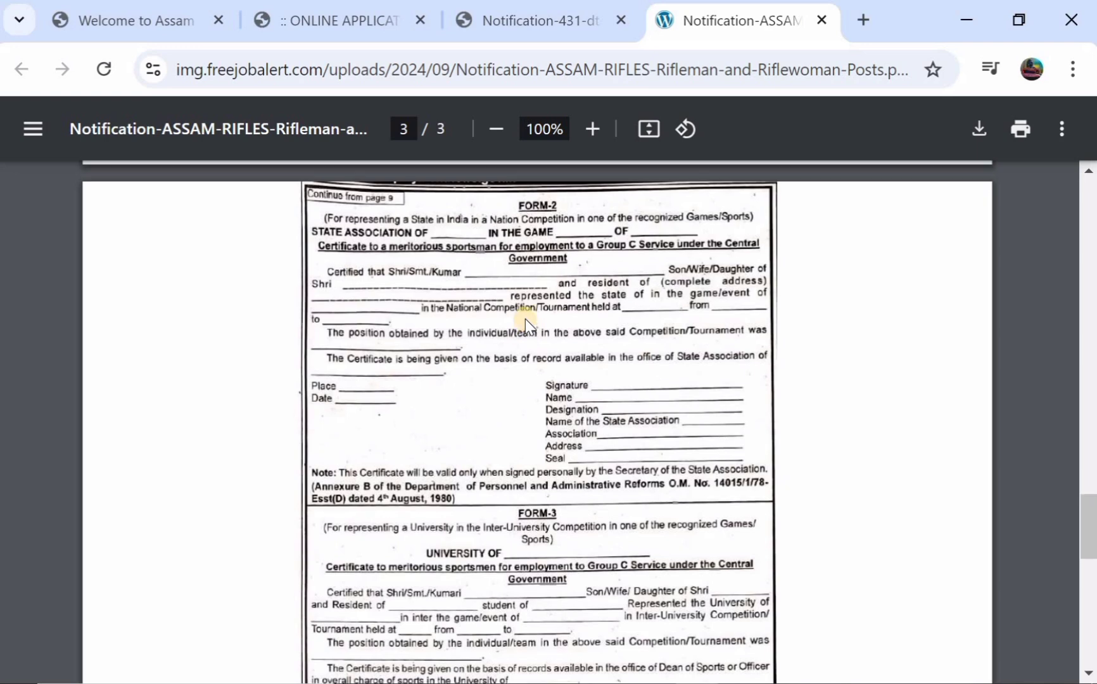
{"action": "scroll", "coordinate": [525, 319], "scroll_direction": "up", "scroll_amount": 1}
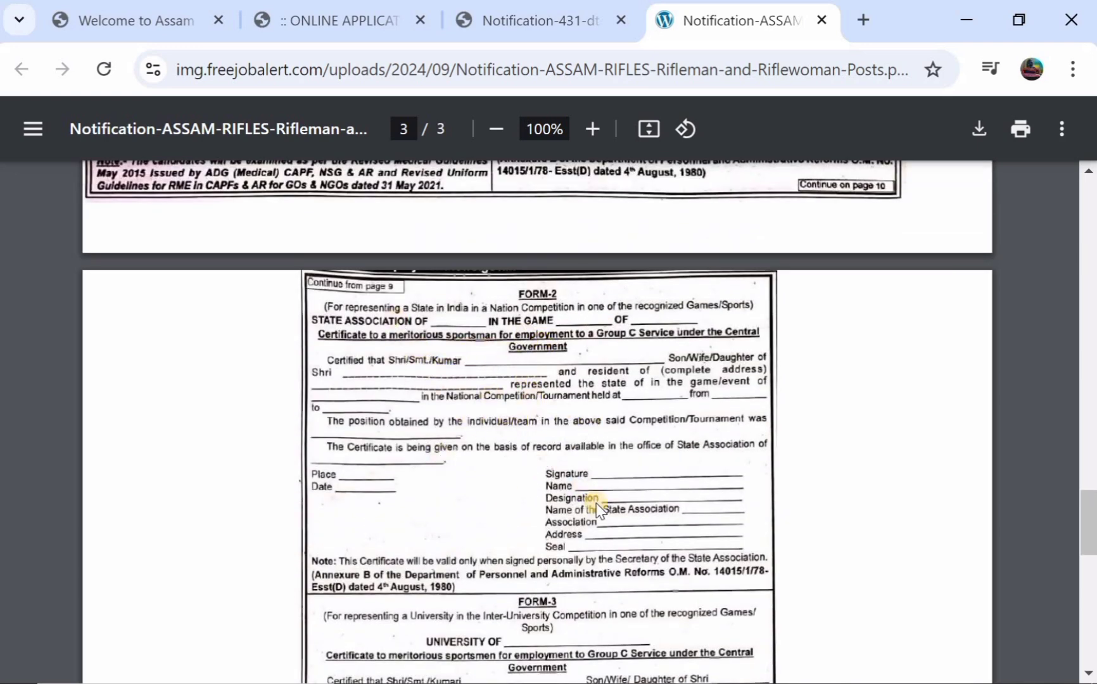
{"action": "scroll", "coordinate": [628, 435], "scroll_direction": "up", "scroll_amount": 1}
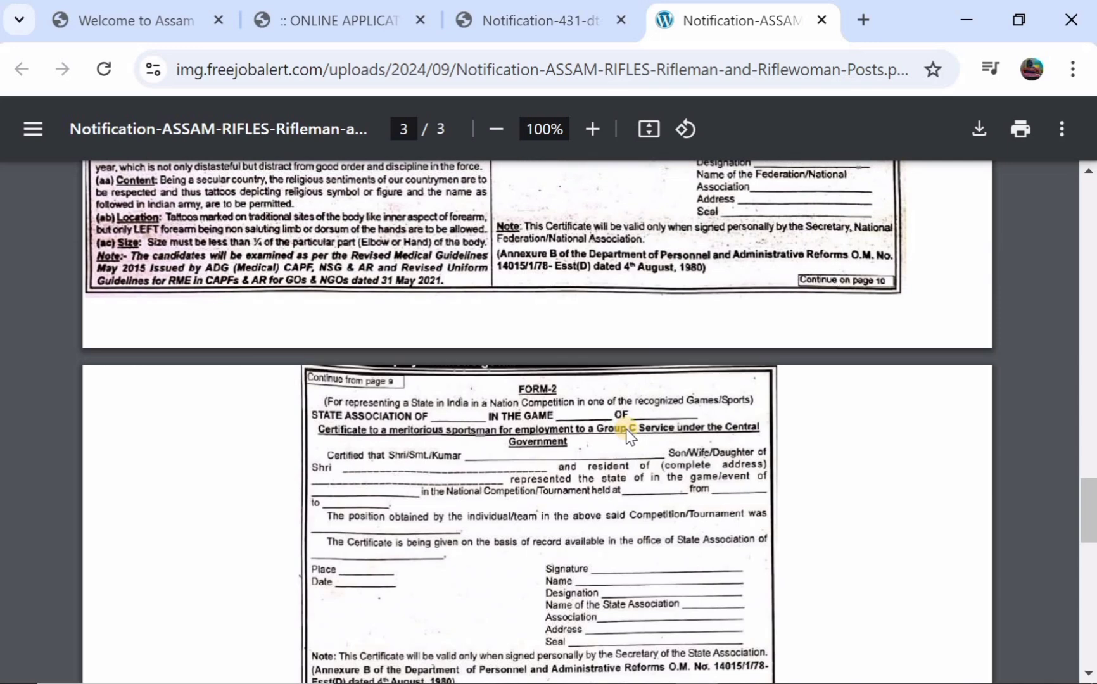
{"action": "scroll", "coordinate": [628, 435], "scroll_direction": "up", "scroll_amount": 1}
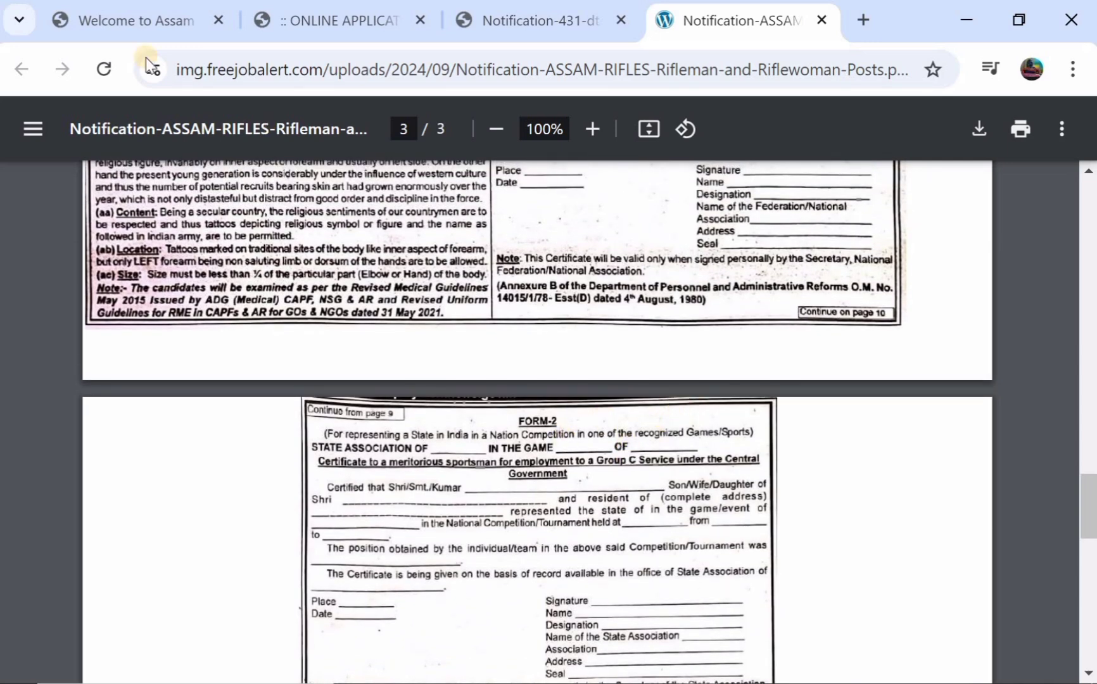
{"action": "left_click", "coordinate": [117, 27]}
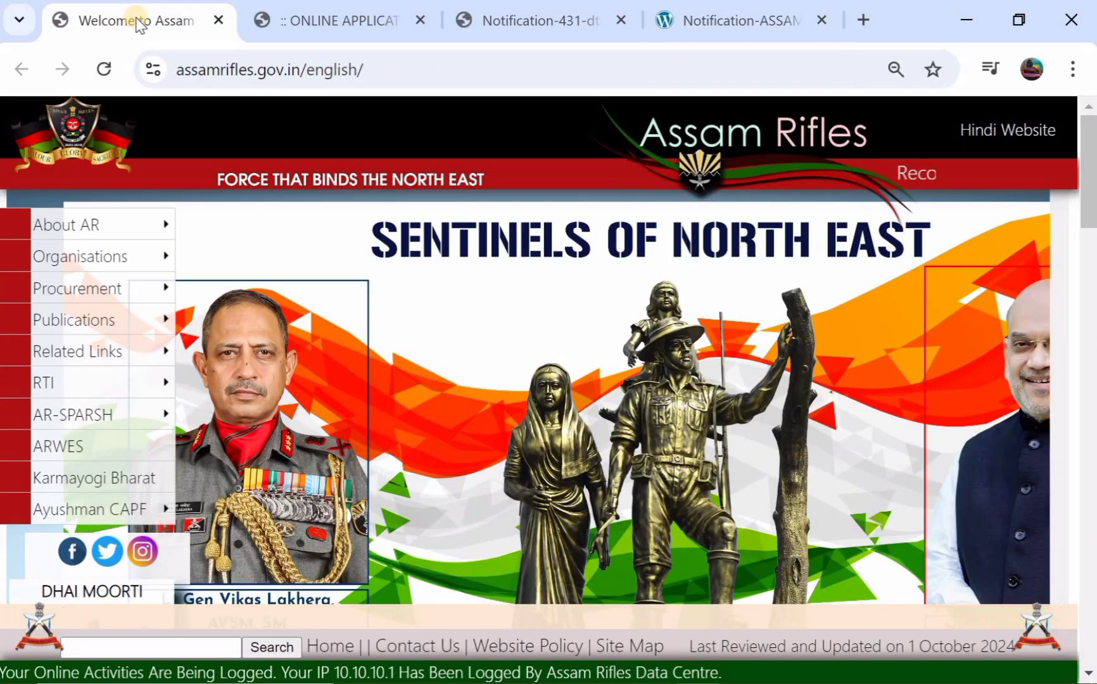
- Move the online application into its own maximized window, keeping medal type and game position None
{"action": "left_click_drag", "start_coordinate": [353, 23], "coordinate": [358, 269]}
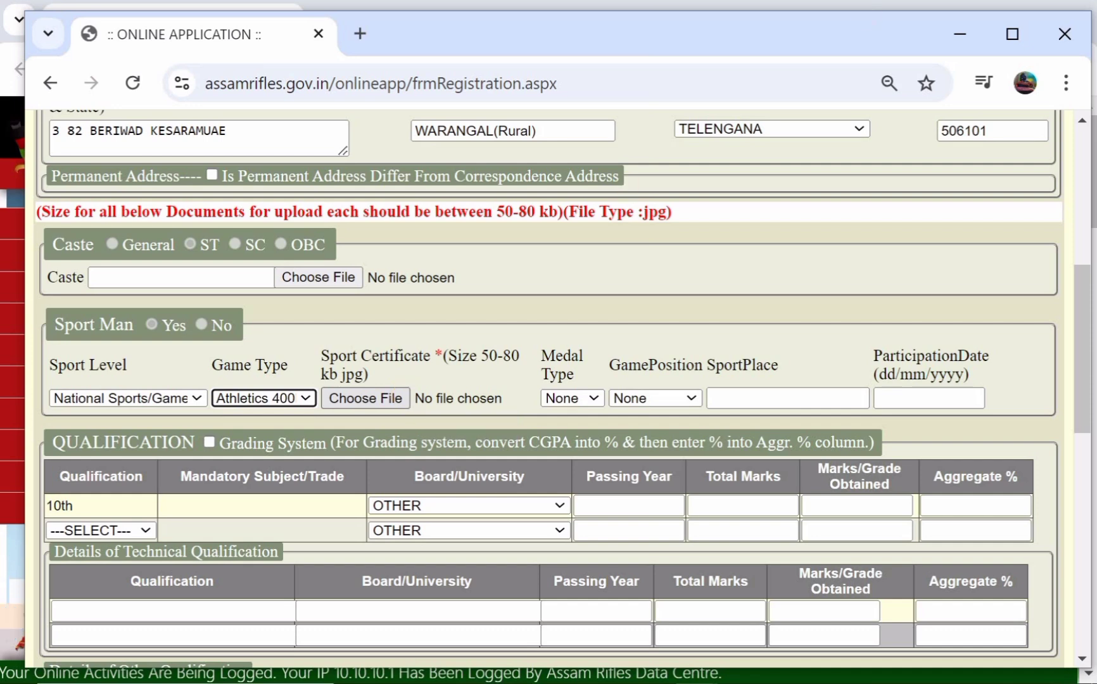
{"action": "left_click", "coordinate": [1024, 26]}
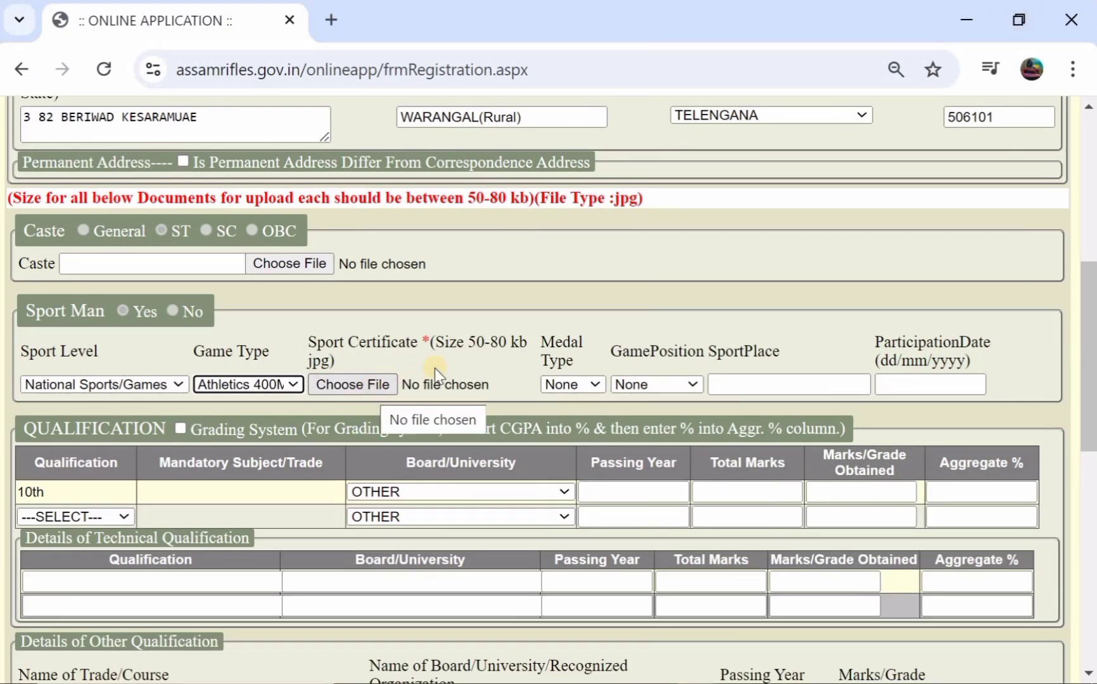
{"action": "left_click", "coordinate": [560, 386]}
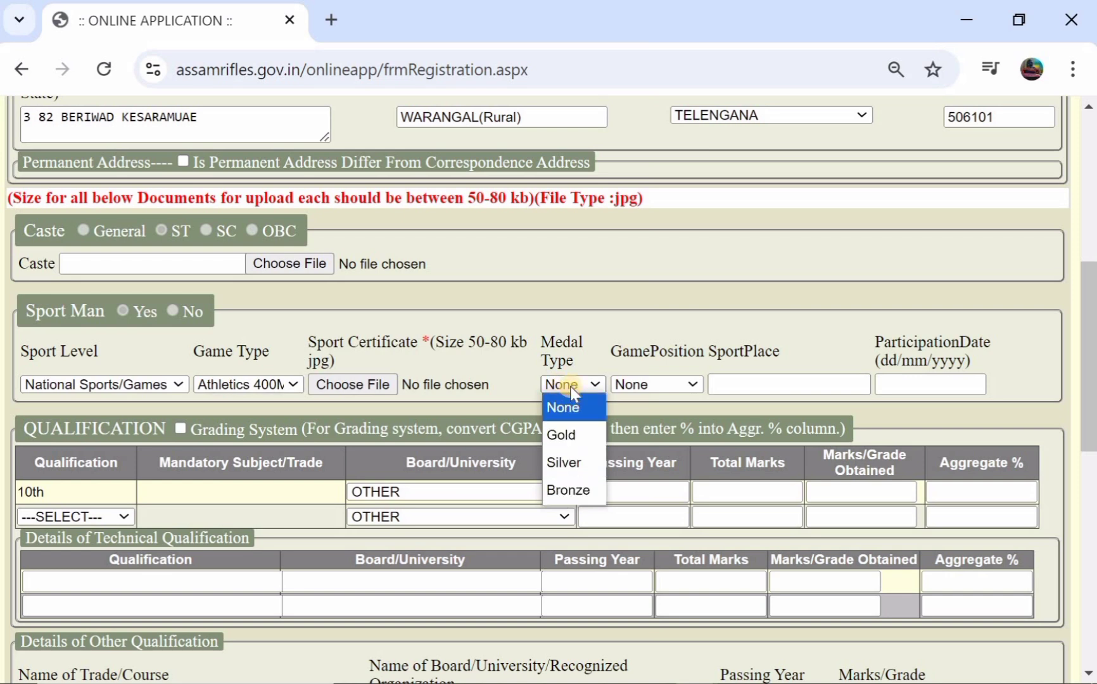
{"action": "left_click", "coordinate": [570, 387]}
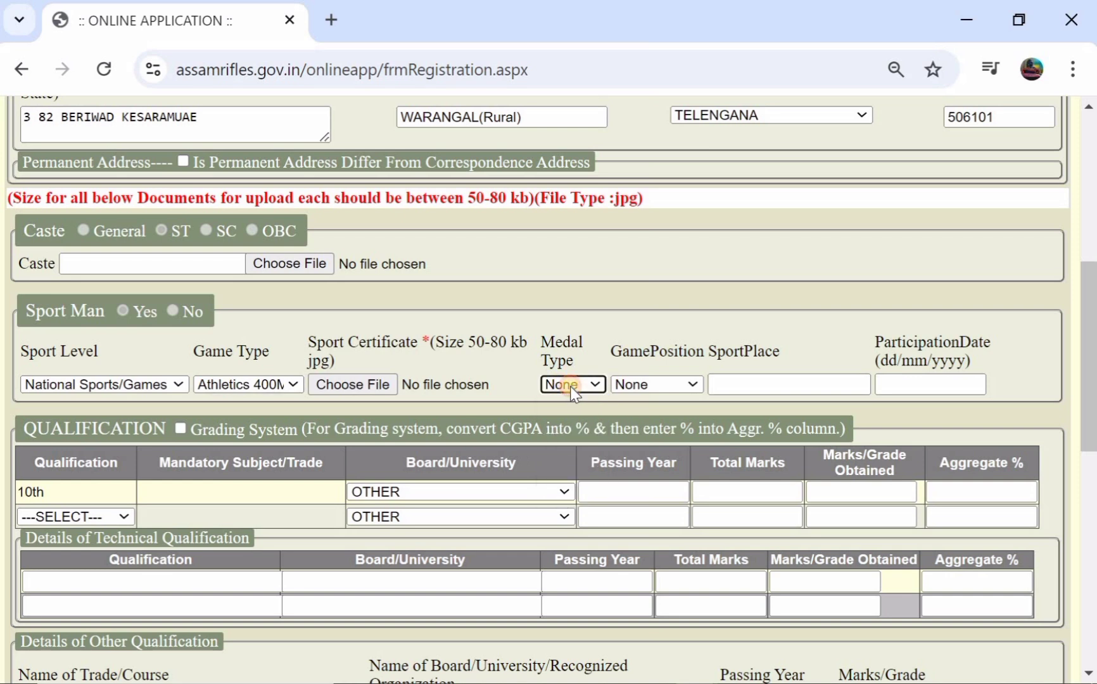
{"action": "left_click", "coordinate": [633, 384]}
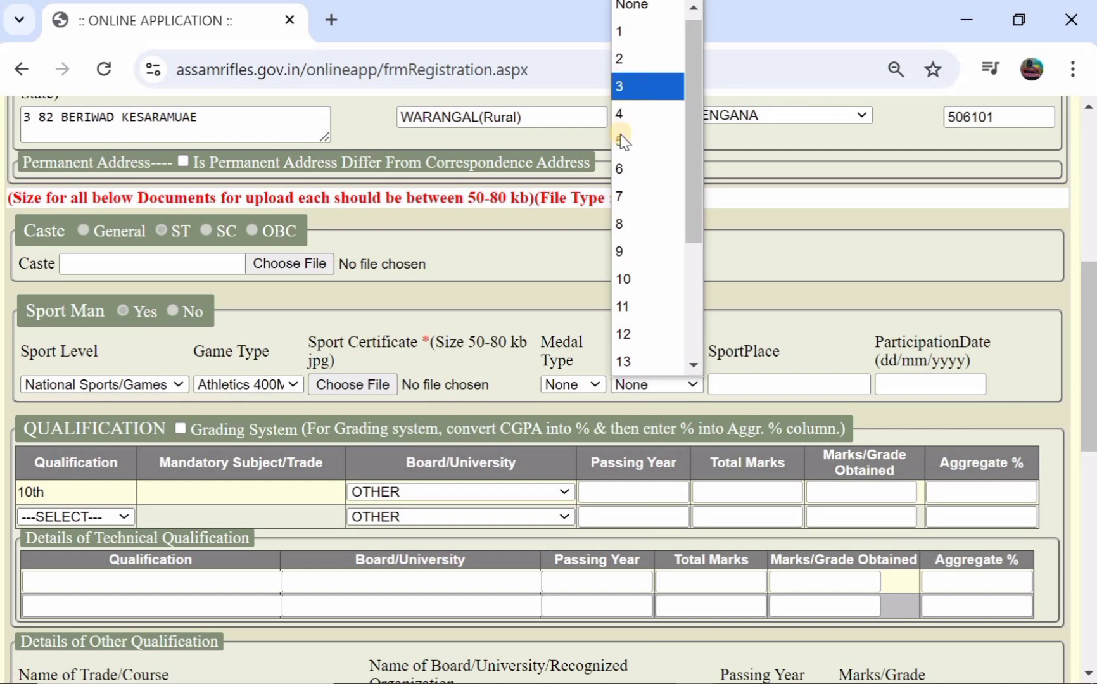
{"action": "left_click", "coordinate": [642, 13]}
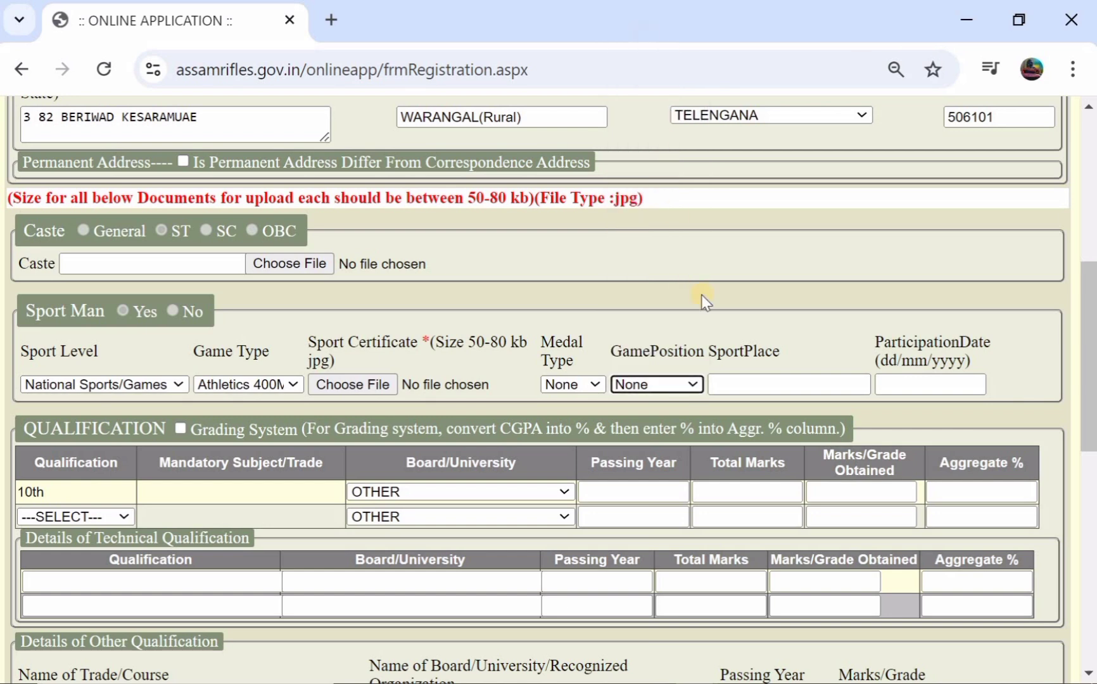
- Enter WARAGAL as the sport place, correcting a typo
{"action": "left_click", "coordinate": [726, 375]}
{"action": "type", "text": "WA"}
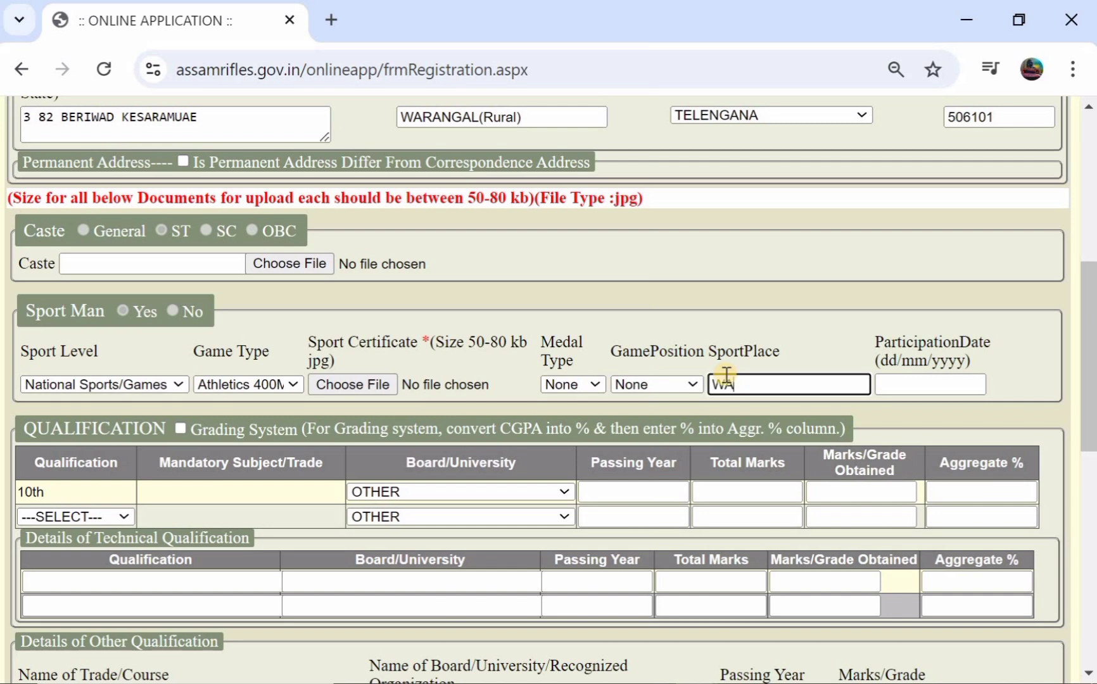
{"action": "type", "text": "RAM"}
{"action": "key", "text": "BackSpace"}
{"action": "key", "text": "BackSpace"}
{"action": "key", "text": "BackSpace"}
{"action": "type", "text": "GAL"}
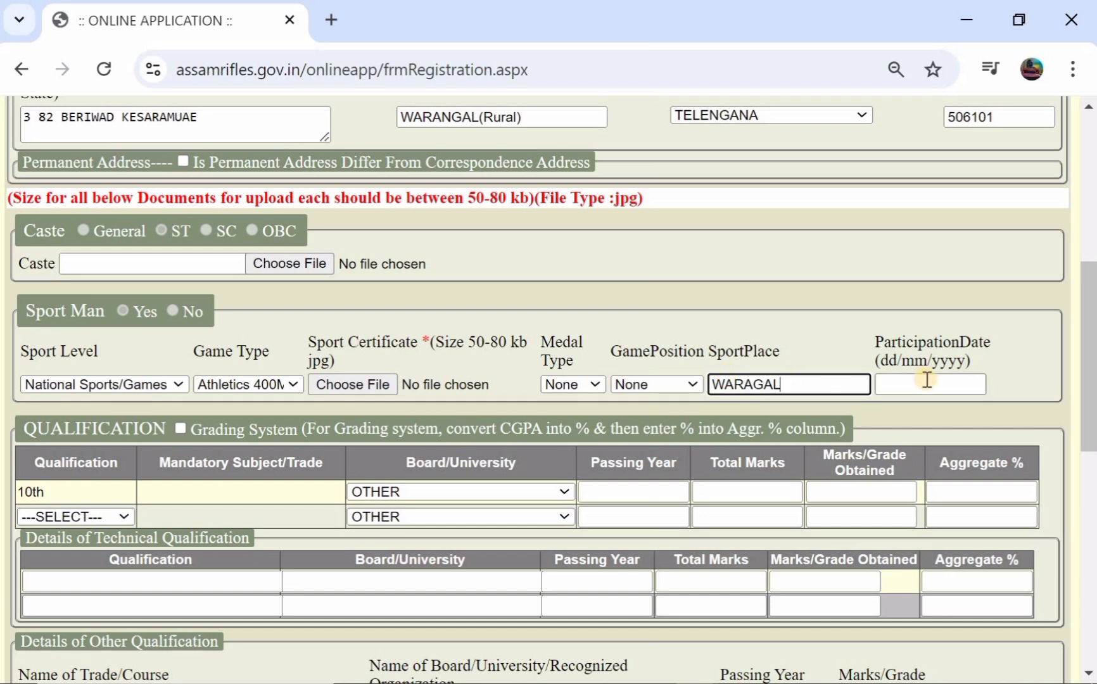
{"action": "left_click", "coordinate": [927, 380]}
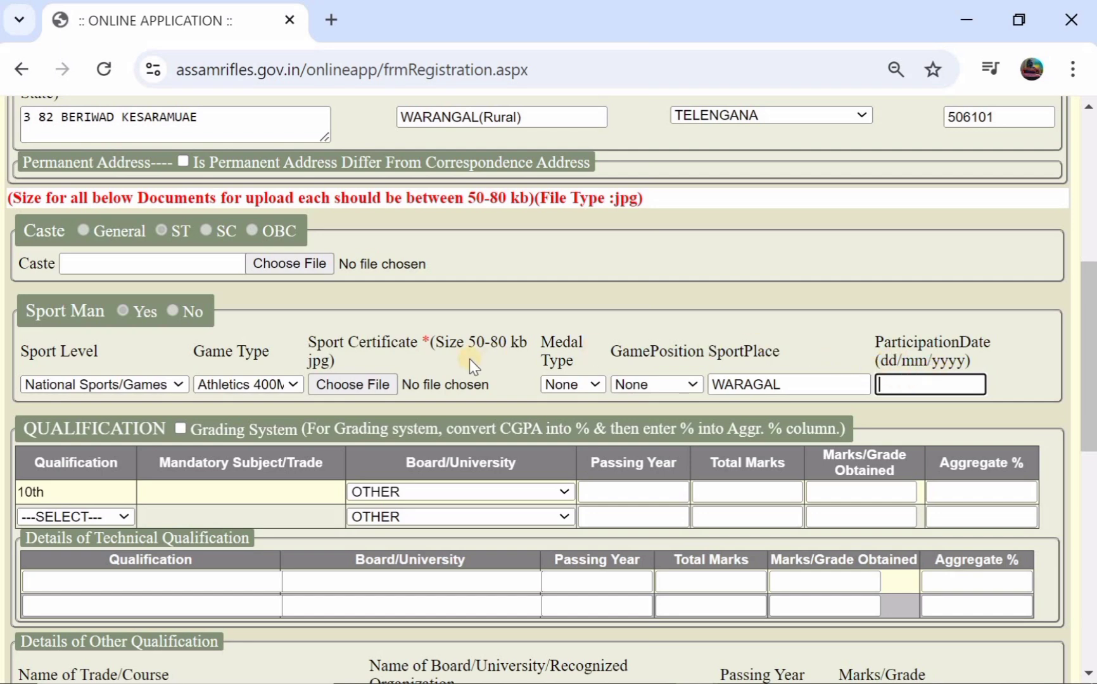
- Set the 10th row to Telangana State Board of Intermediate Education, 2017, 7.8 of 10 marks
{"action": "scroll", "coordinate": [470, 359], "scroll_direction": "down", "scroll_amount": 2}
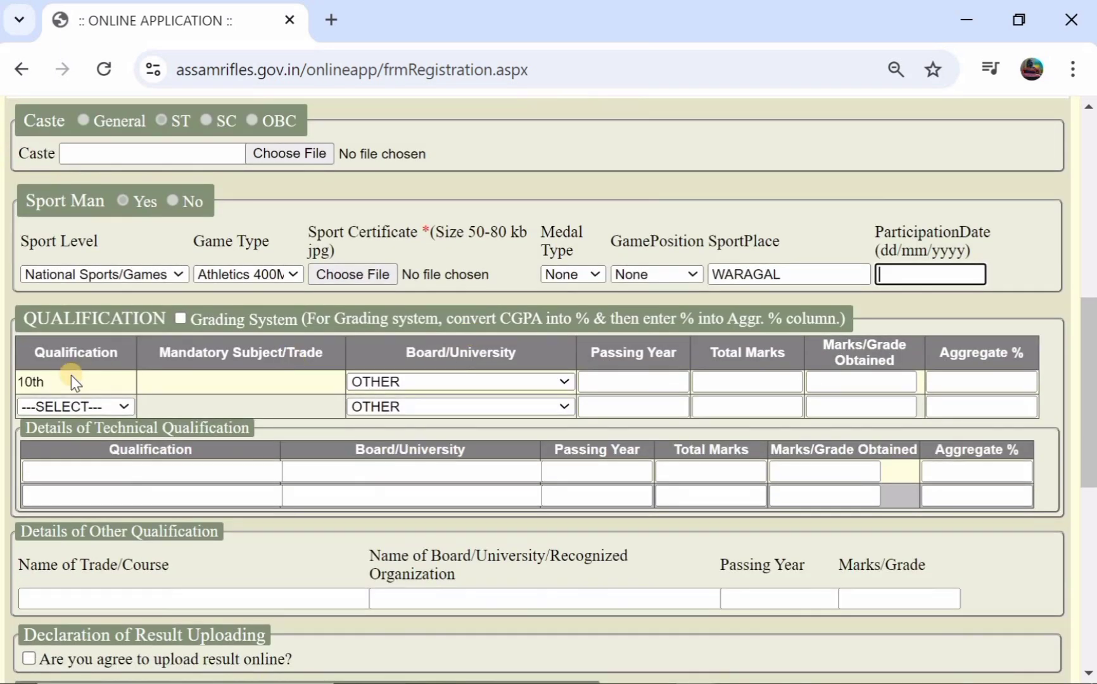
{"action": "left_click", "coordinate": [391, 383]}
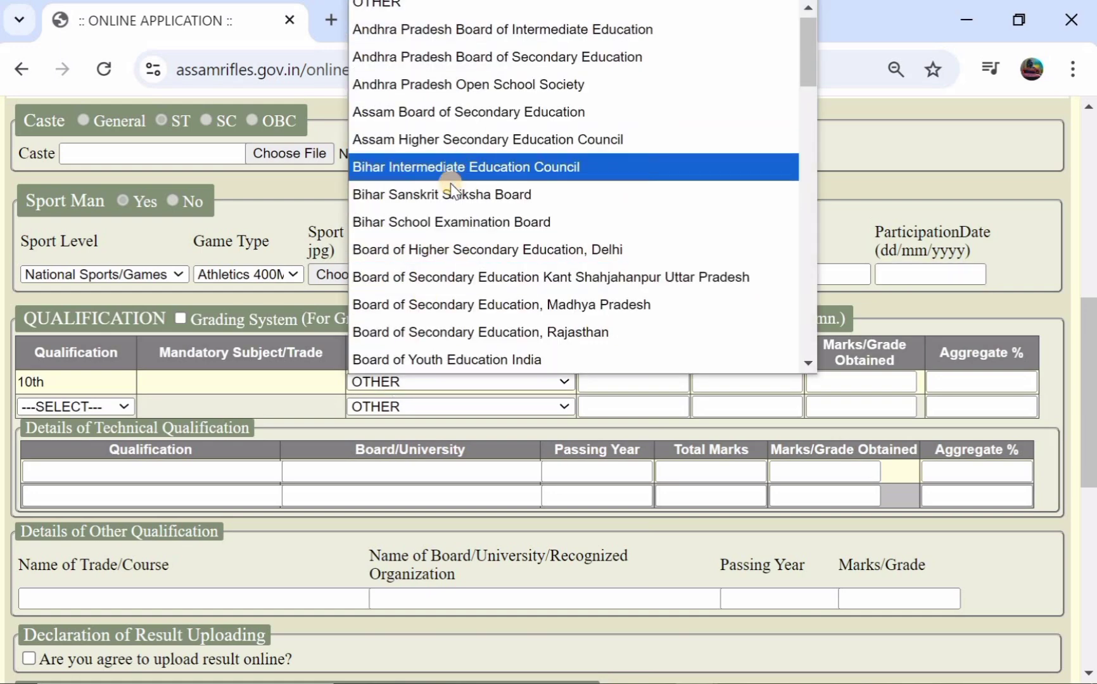
{"action": "scroll", "coordinate": [450, 198], "scroll_direction": "down", "scroll_amount": 20}
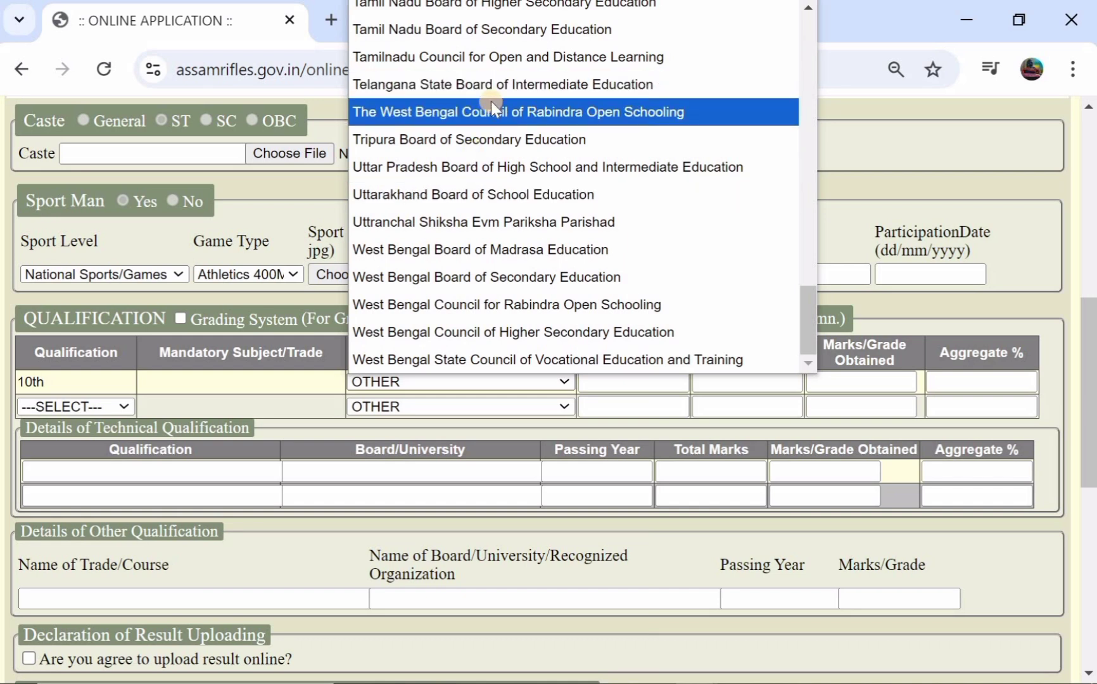
{"action": "left_click", "coordinate": [501, 84]}
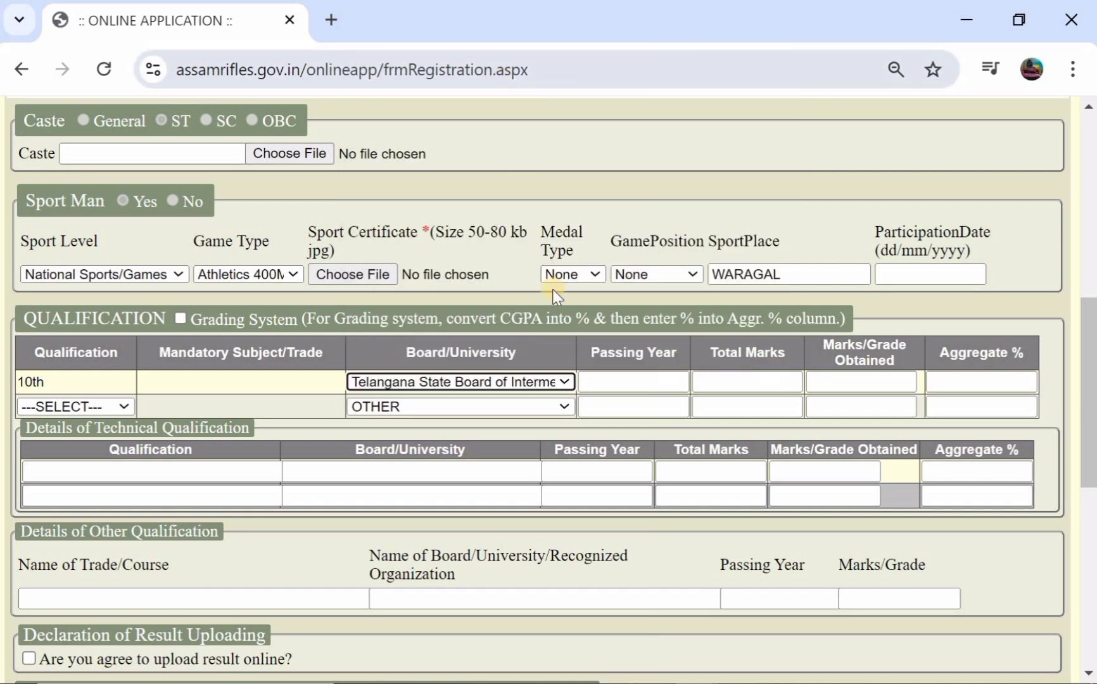
{"action": "left_click", "coordinate": [614, 379]}
{"action": "type", "text": "2017"}
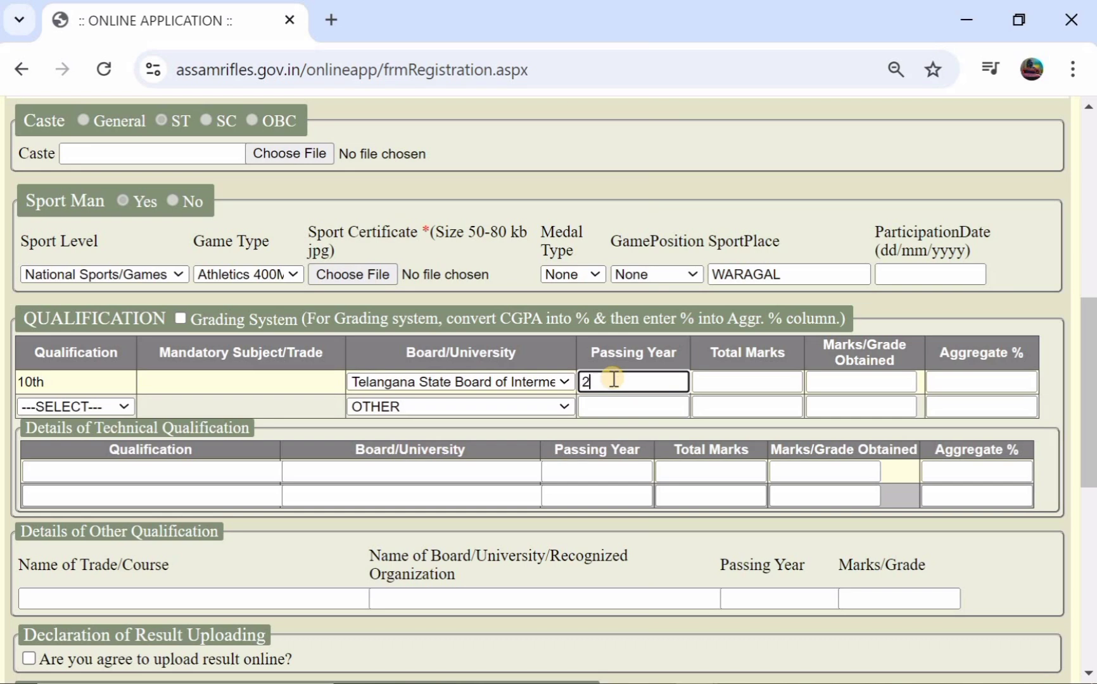
{"action": "left_click", "coordinate": [767, 387]}
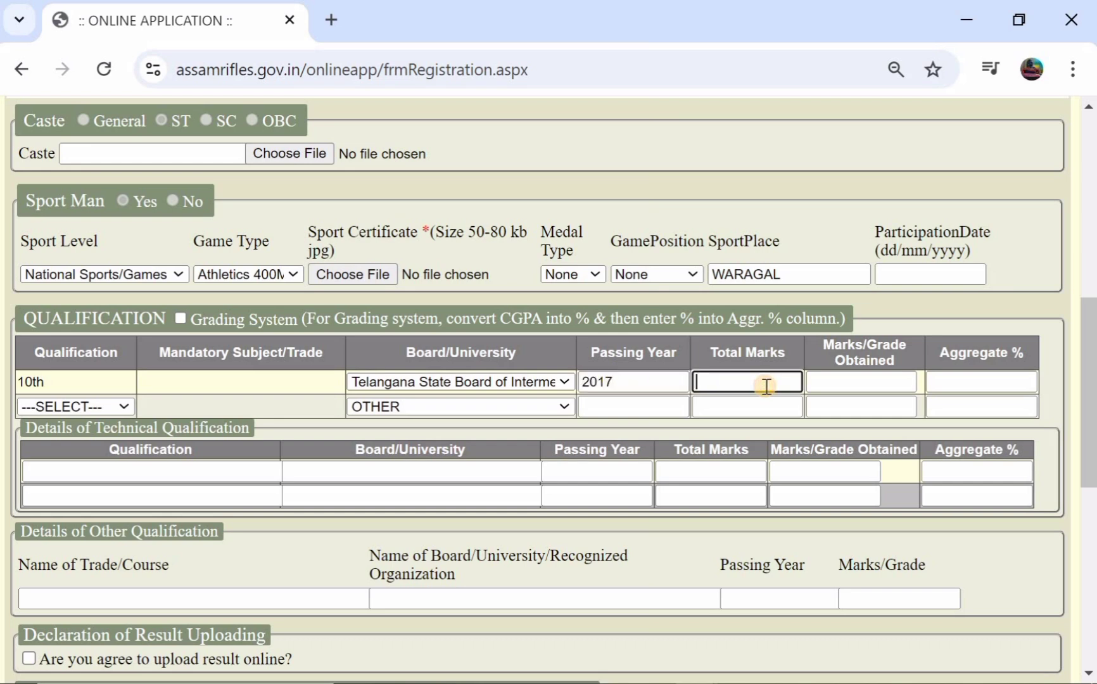
{"action": "type", "text": "10"}
{"action": "left_click", "coordinate": [838, 384]}
{"action": "type", "text": "7"}
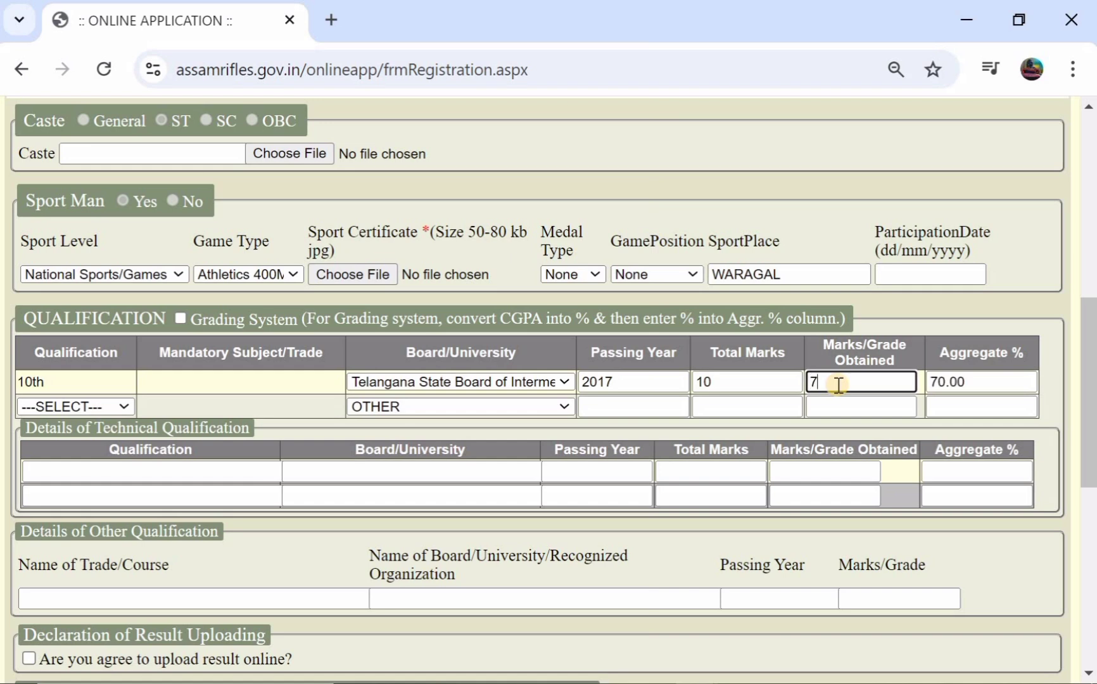
{"action": "type", "text": ".8"}
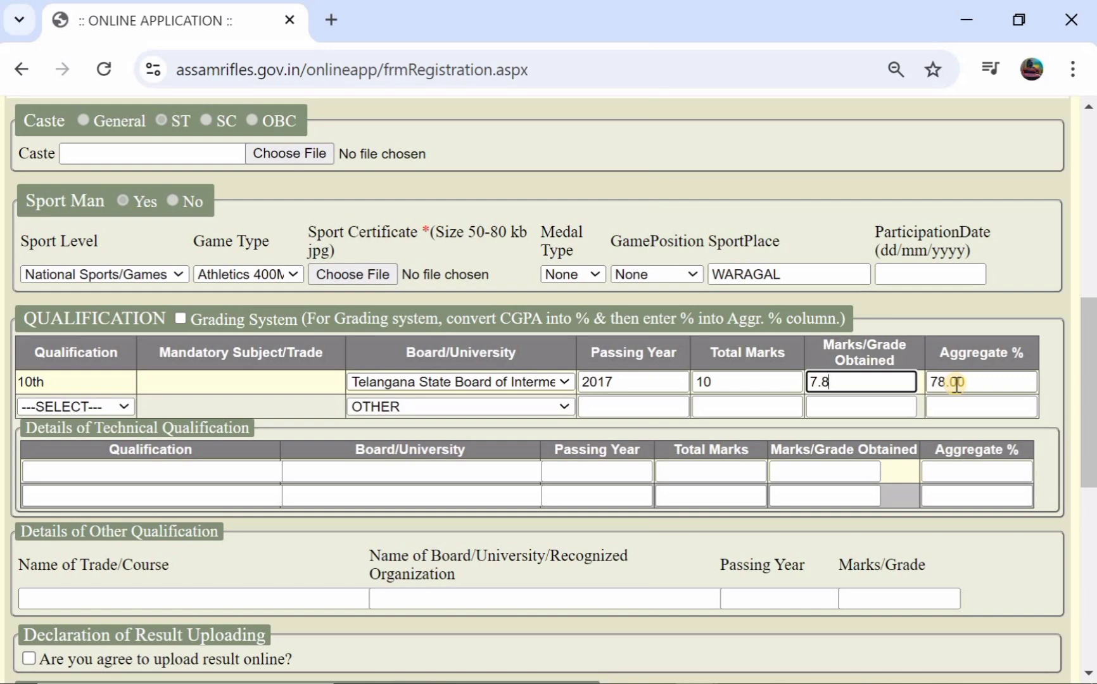
{"action": "scroll", "coordinate": [617, 412], "scroll_direction": "down", "scroll_amount": 2}
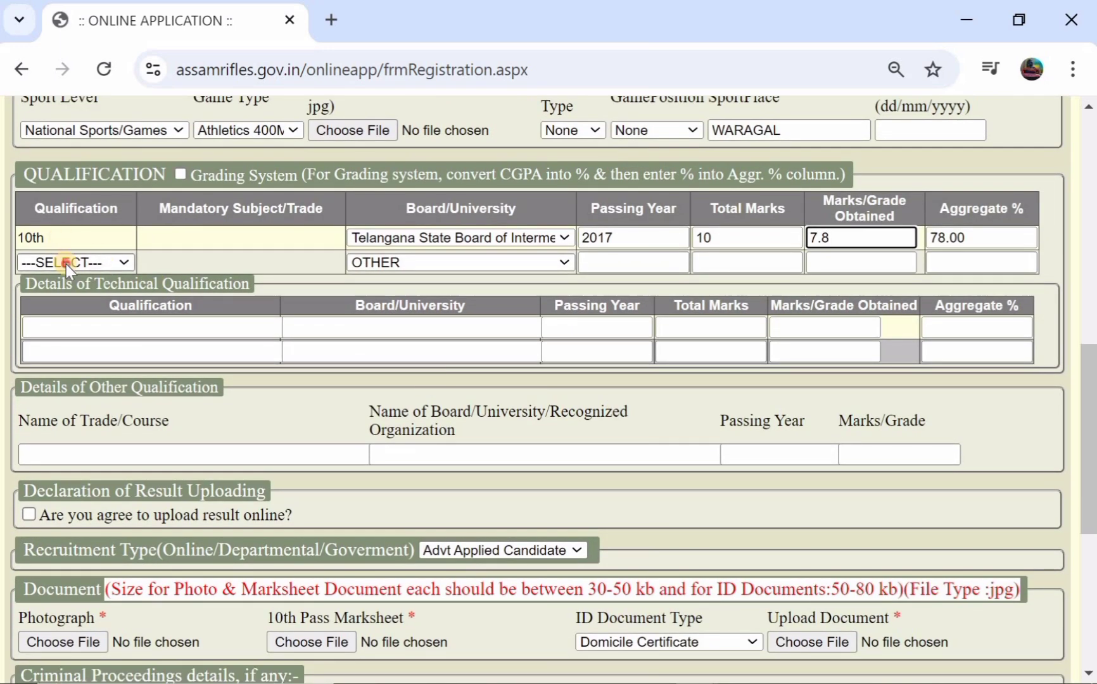
{"action": "left_click", "coordinate": [66, 264]}
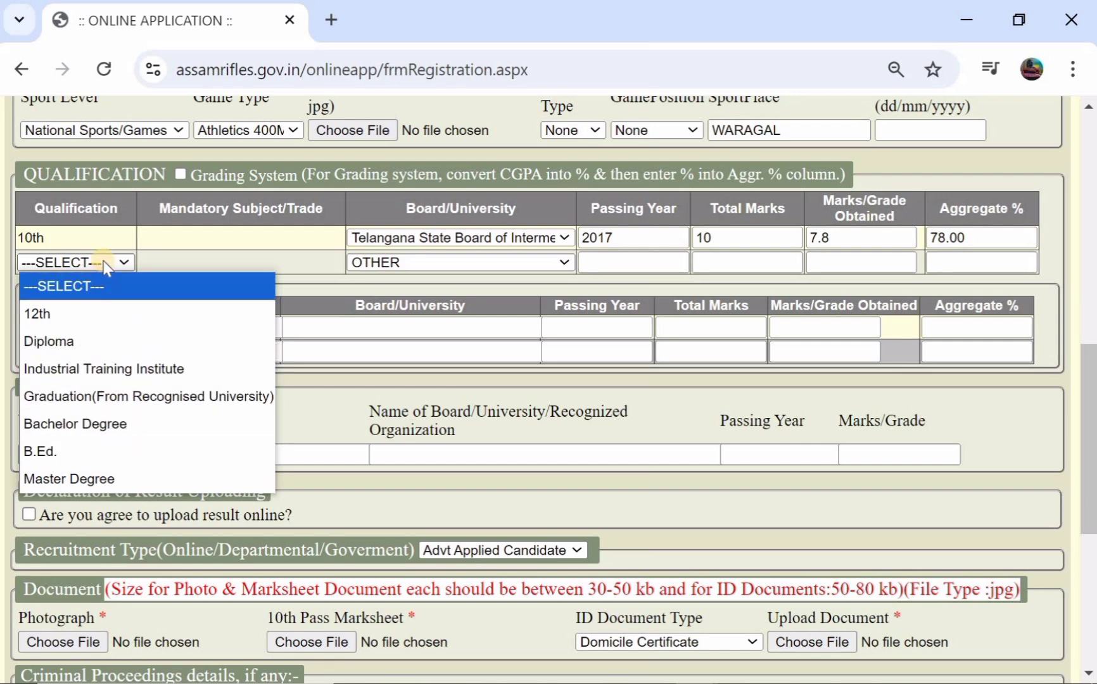
{"action": "left_click", "coordinate": [181, 250]}
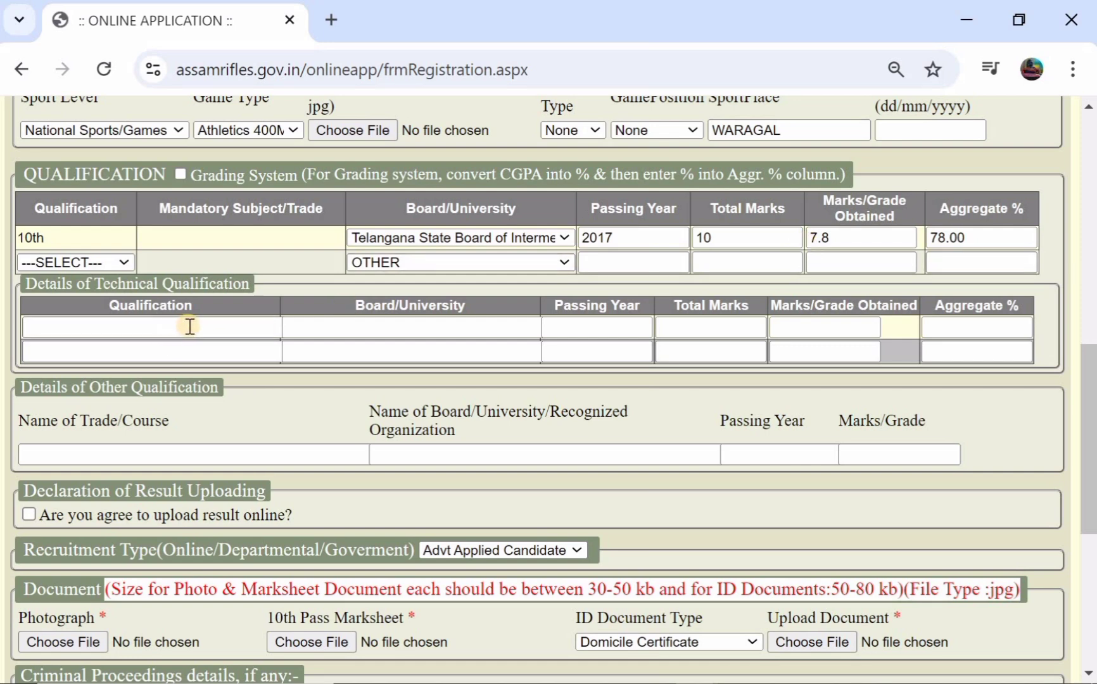
{"action": "left_click", "coordinate": [131, 329]}
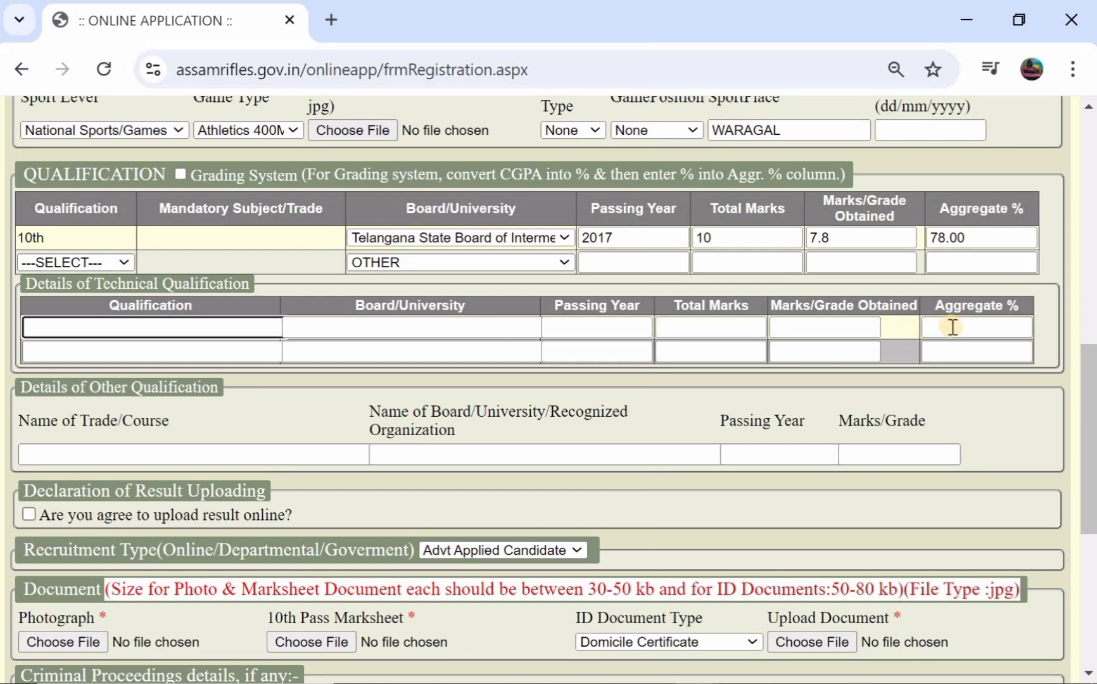
{"action": "scroll", "coordinate": [322, 382], "scroll_direction": "down", "scroll_amount": 3}
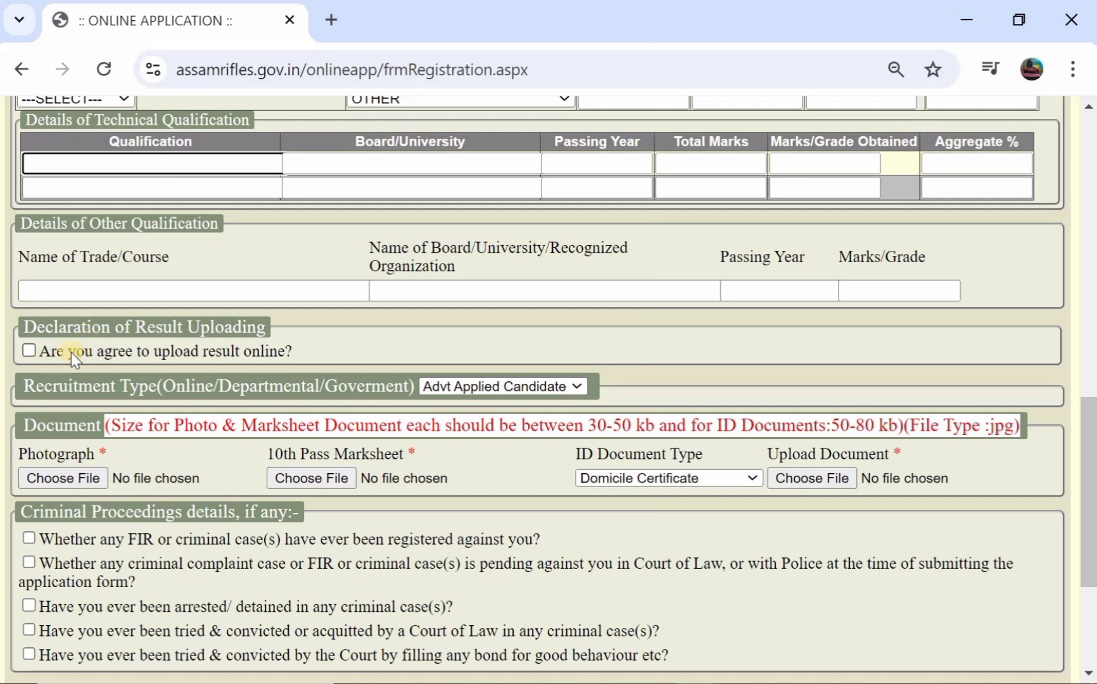
- Tick the online result-upload agreement and keep Advt Applied Candidate as recruitment type
{"action": "left_click", "coordinate": [30, 351]}
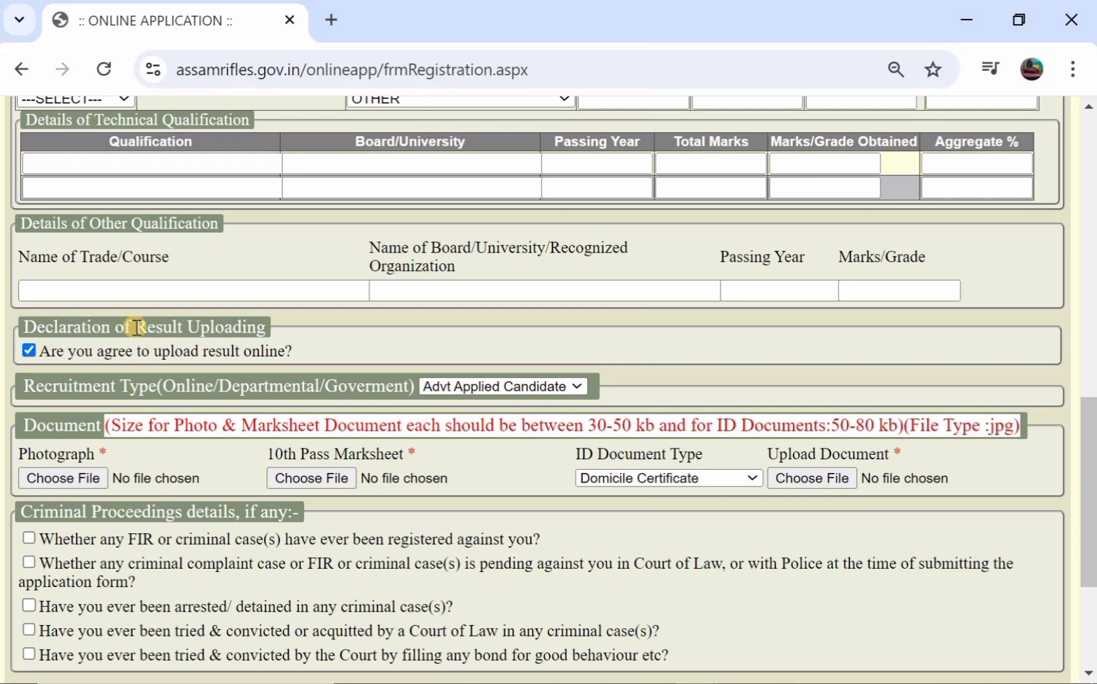
{"action": "scroll", "coordinate": [136, 327], "scroll_direction": "down", "scroll_amount": 1}
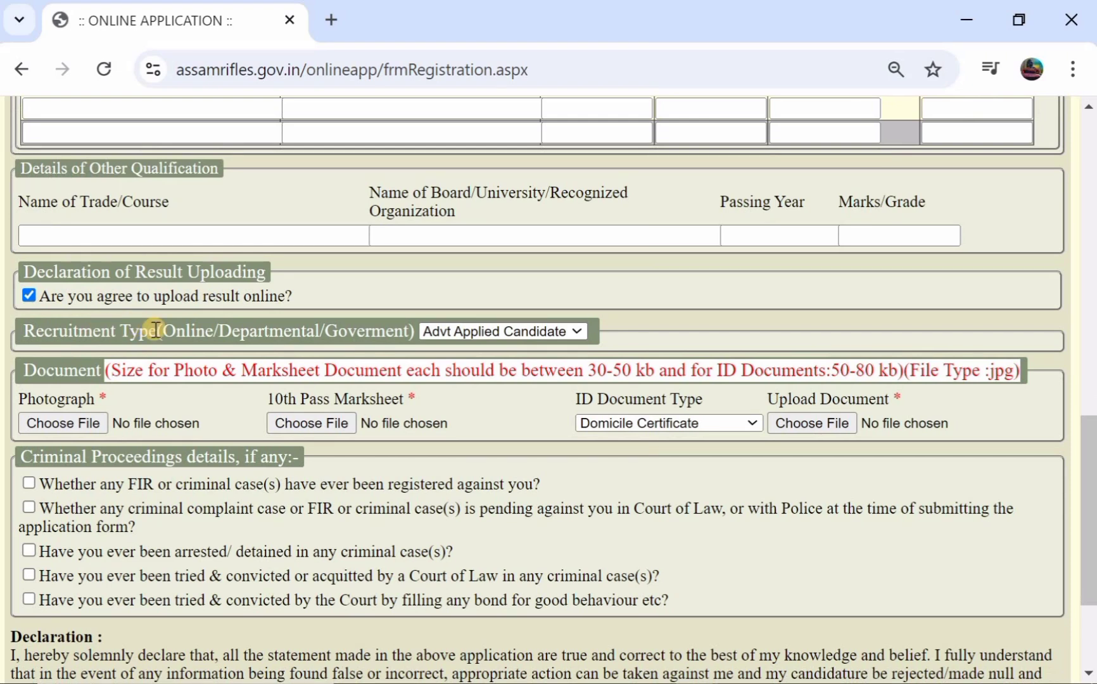
{"action": "left_click", "coordinate": [457, 332]}
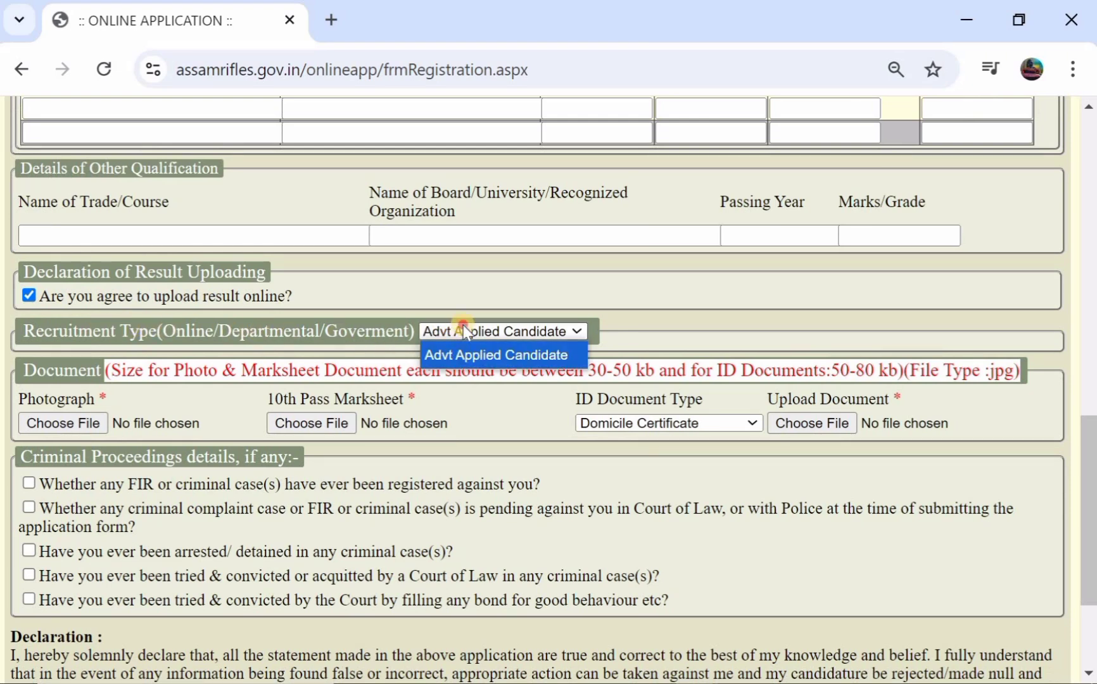
{"action": "left_click", "coordinate": [464, 326]}
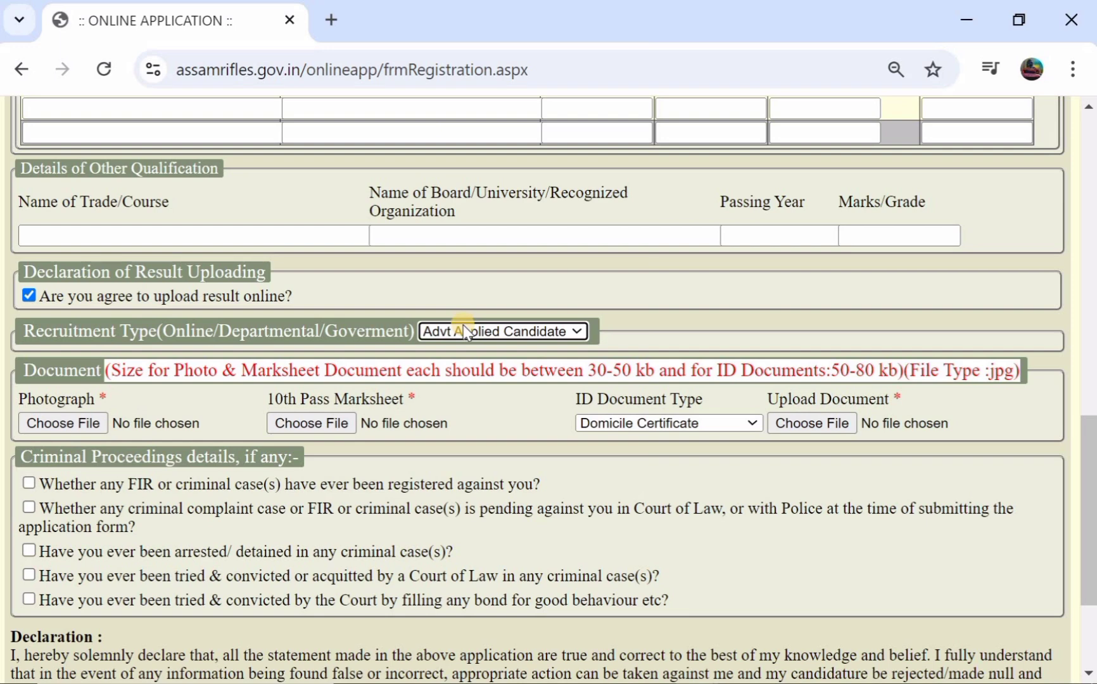
{"action": "scroll", "coordinate": [463, 325], "scroll_direction": "down", "scroll_amount": 1}
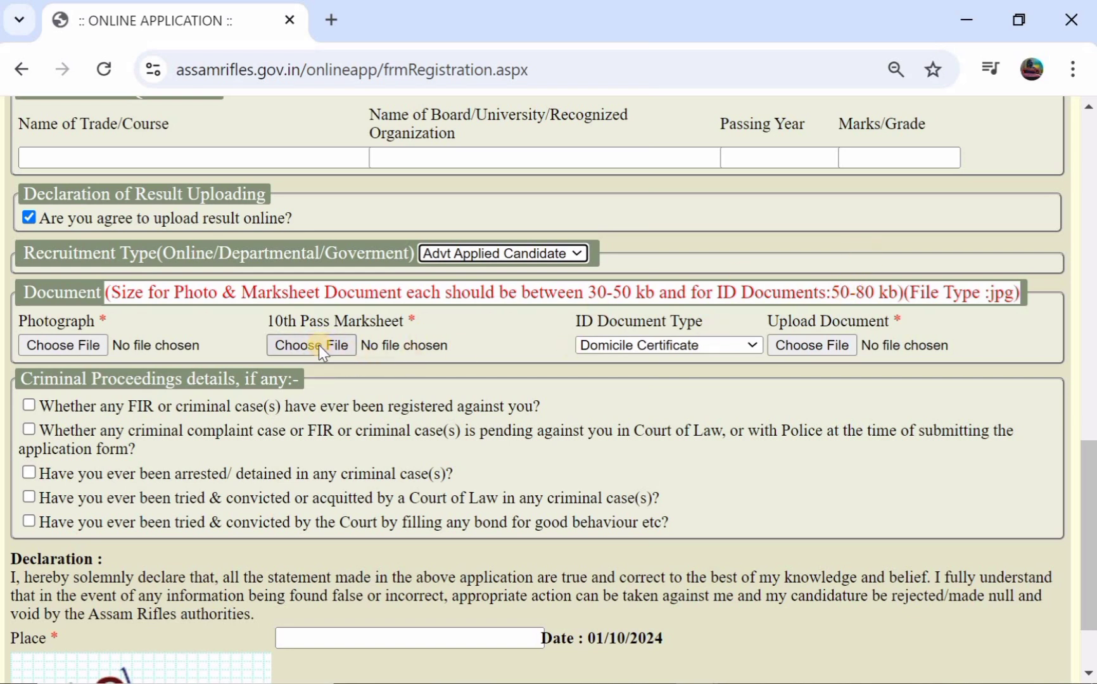
- Choose Aadhaar Card from the ID Document Type dropdown
{"action": "left_click", "coordinate": [631, 345]}
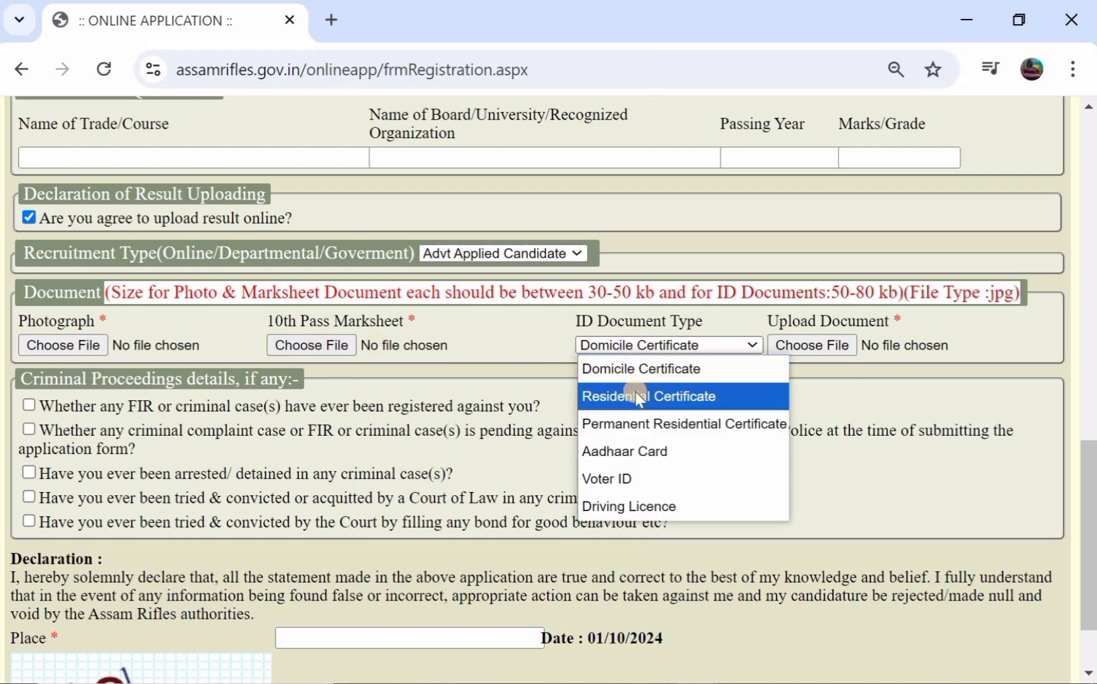
{"action": "left_click", "coordinate": [657, 451]}
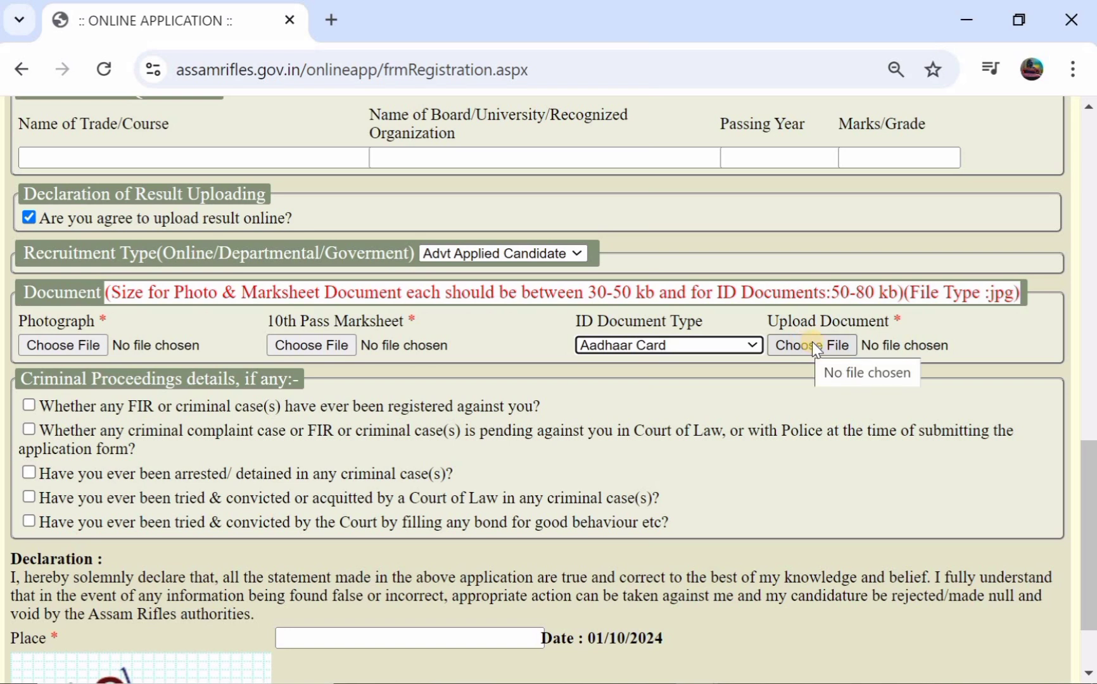
- Scroll down to the declaration and enter WARANGAL as the Place, correcting the typo
{"action": "scroll", "coordinate": [451, 327], "scroll_direction": "up", "scroll_amount": 1}
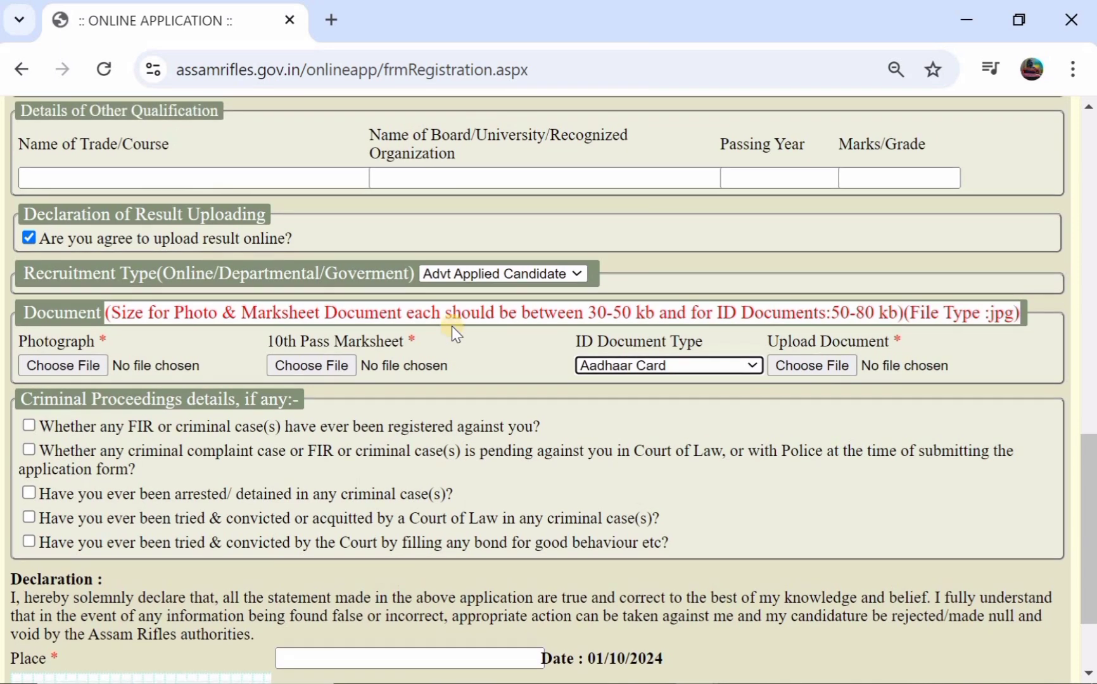
{"action": "scroll", "coordinate": [451, 327], "scroll_direction": "down", "scroll_amount": 1}
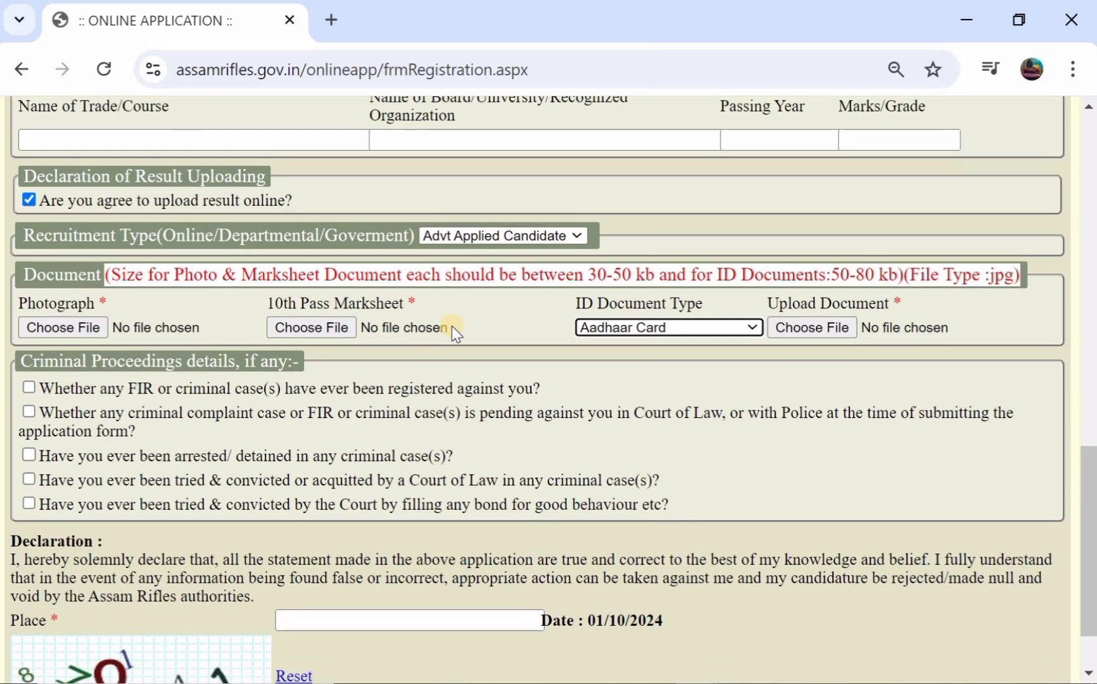
{"action": "scroll", "coordinate": [387, 272], "scroll_direction": "down", "scroll_amount": 2}
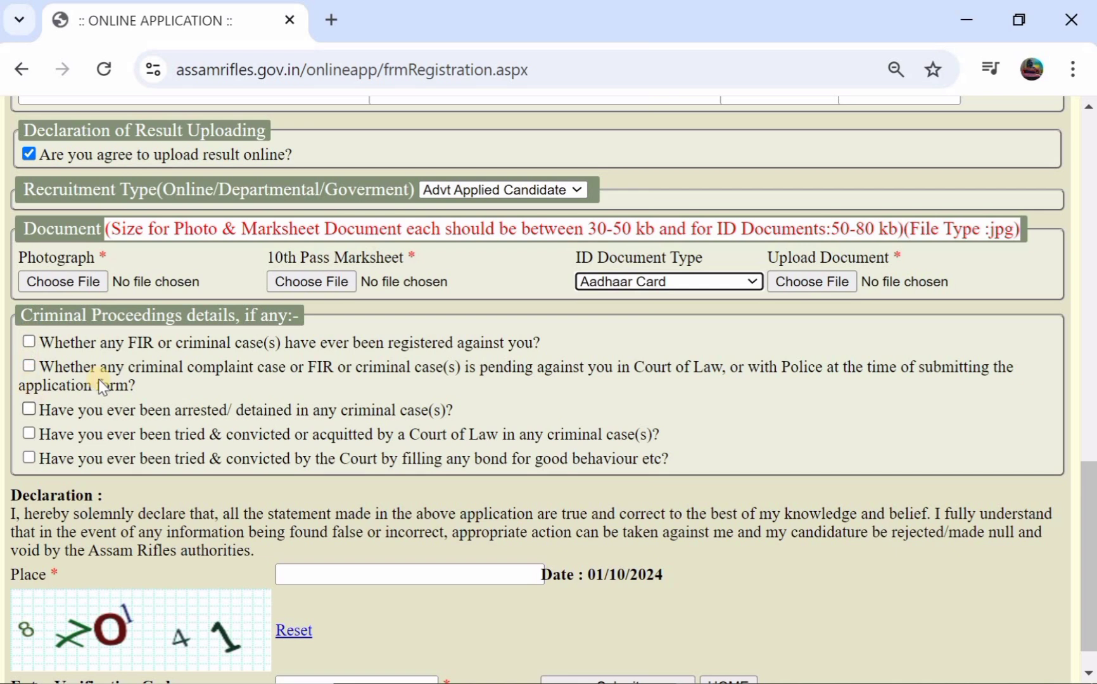
{"action": "scroll", "coordinate": [329, 314], "scroll_direction": "down", "scroll_amount": 2}
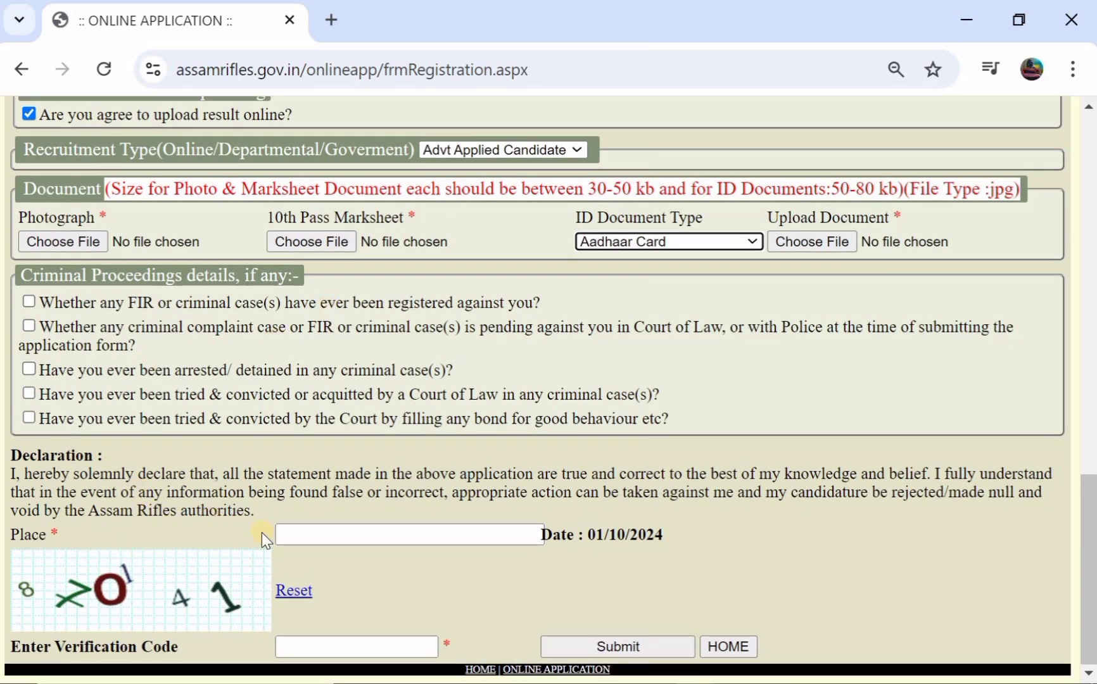
{"action": "left_click", "coordinate": [338, 537]}
{"action": "type", "text": "W"}
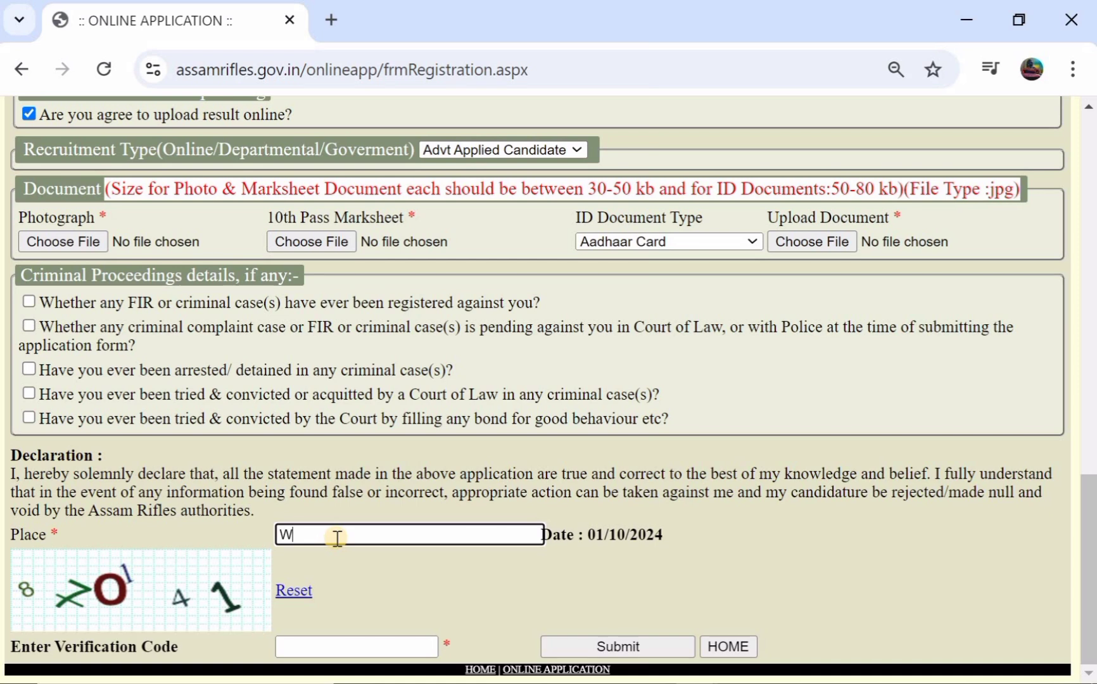
{"action": "type", "text": "ARANGAL"}
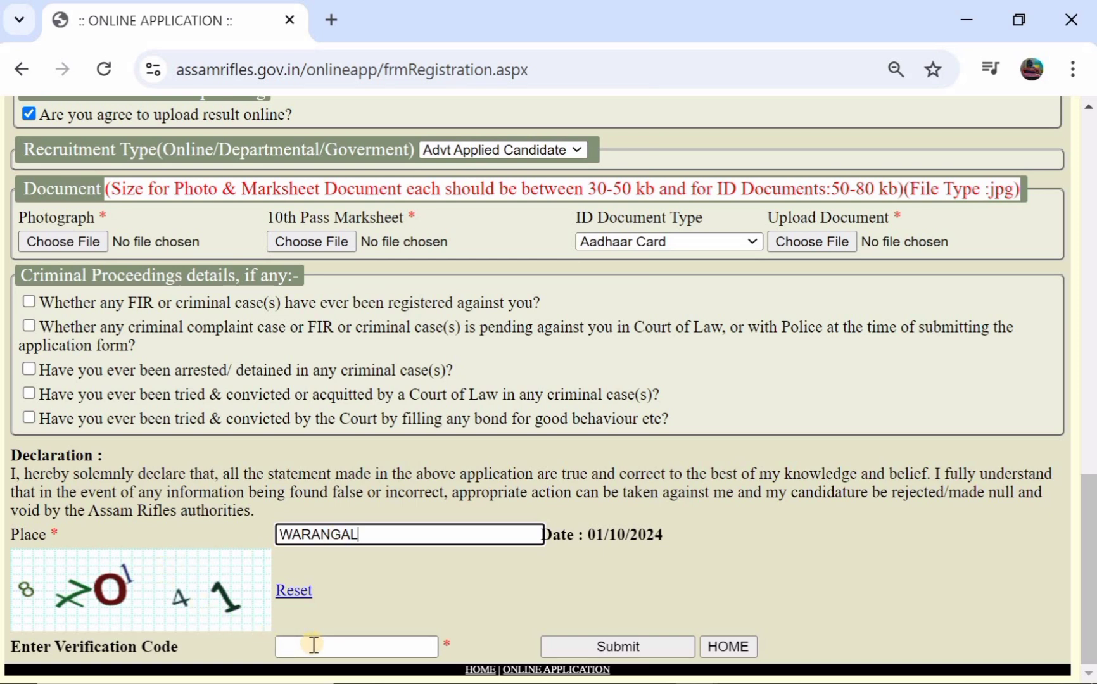
- Submit the registration form to reach its confirmation summary
{"action": "left_click", "coordinate": [593, 647]}
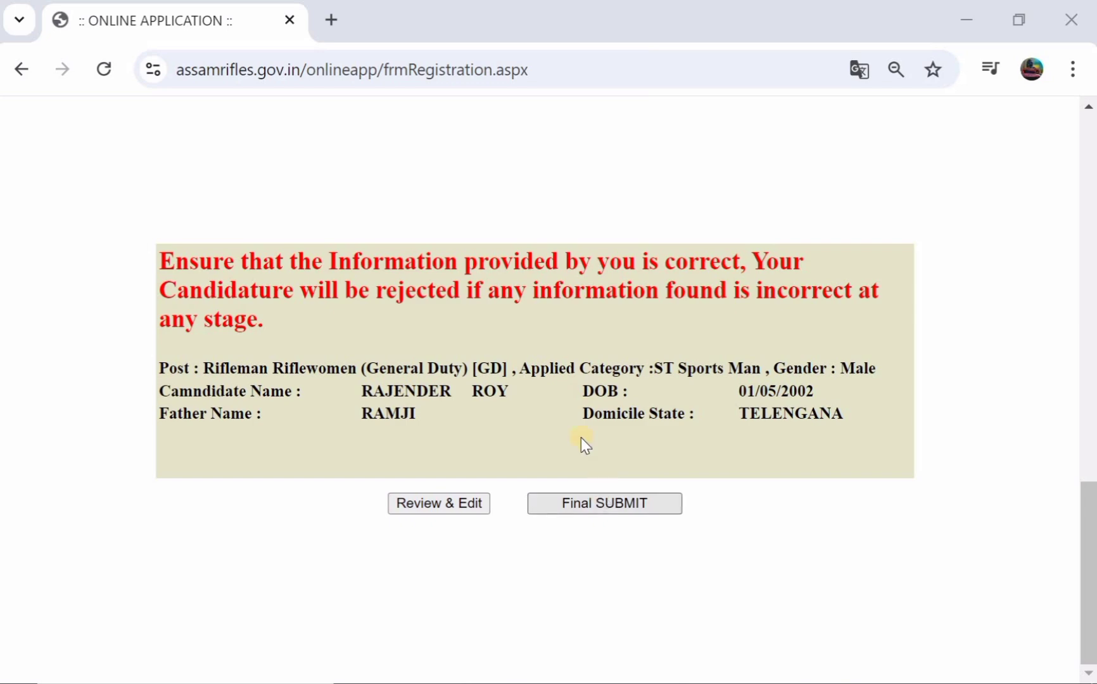
- Go back to the editable form via Review & Edit and restore the window to a smaller size
{"action": "left_click", "coordinate": [443, 506]}
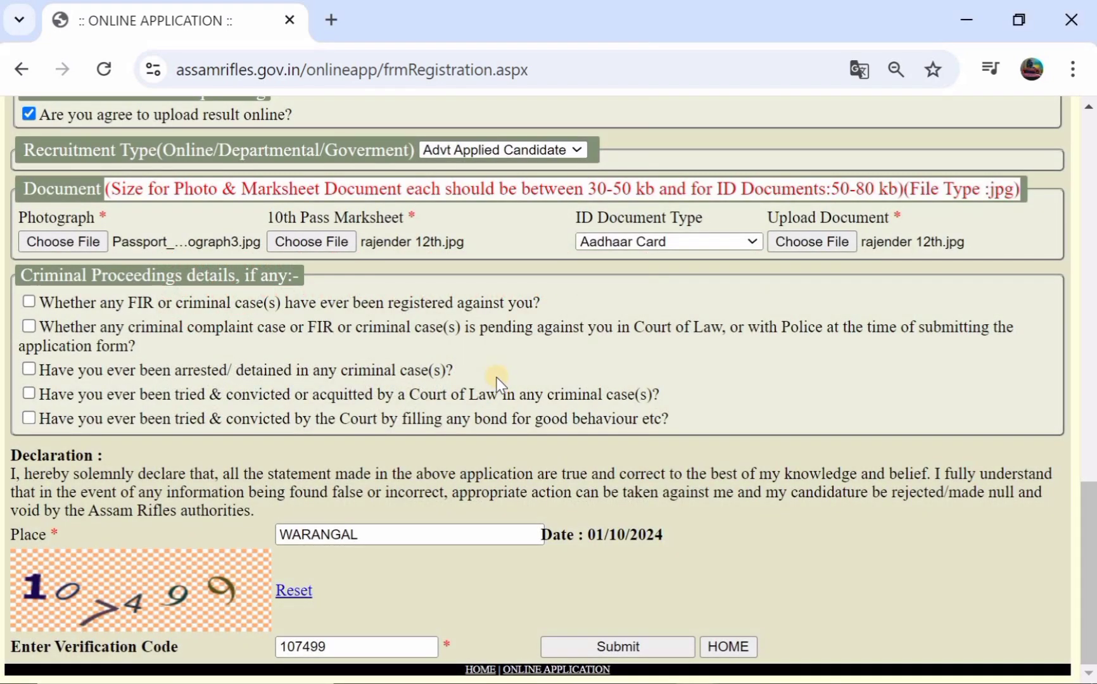
{"action": "scroll", "coordinate": [496, 377], "scroll_direction": "up", "scroll_amount": 4}
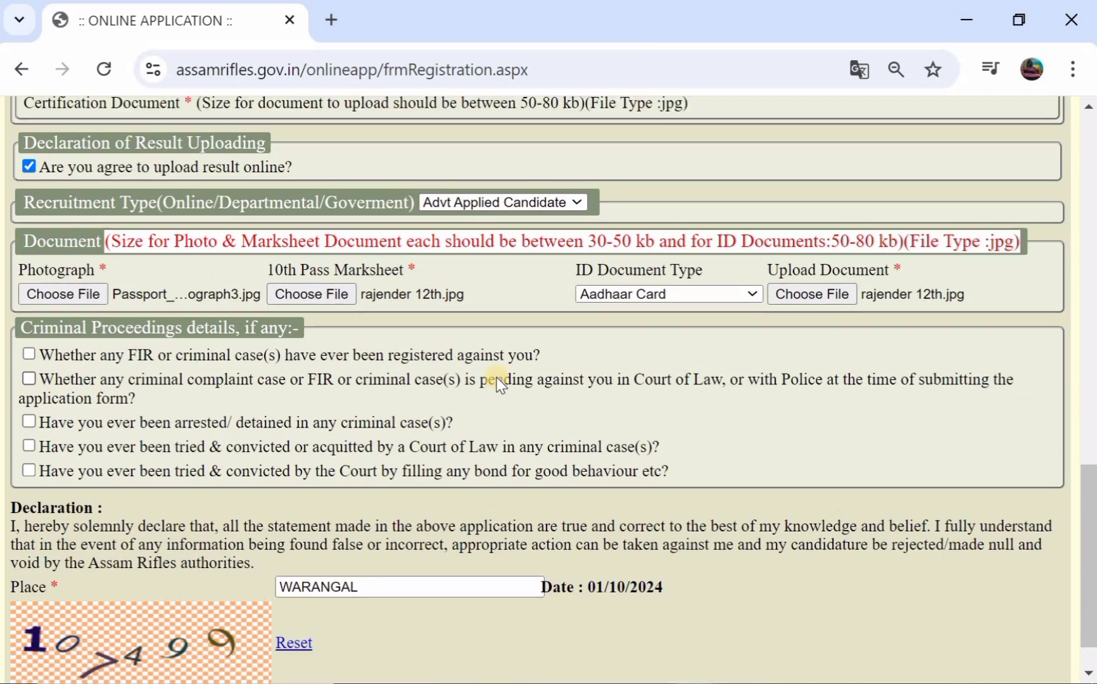
{"action": "scroll", "coordinate": [496, 377], "scroll_direction": "up", "scroll_amount": 8}
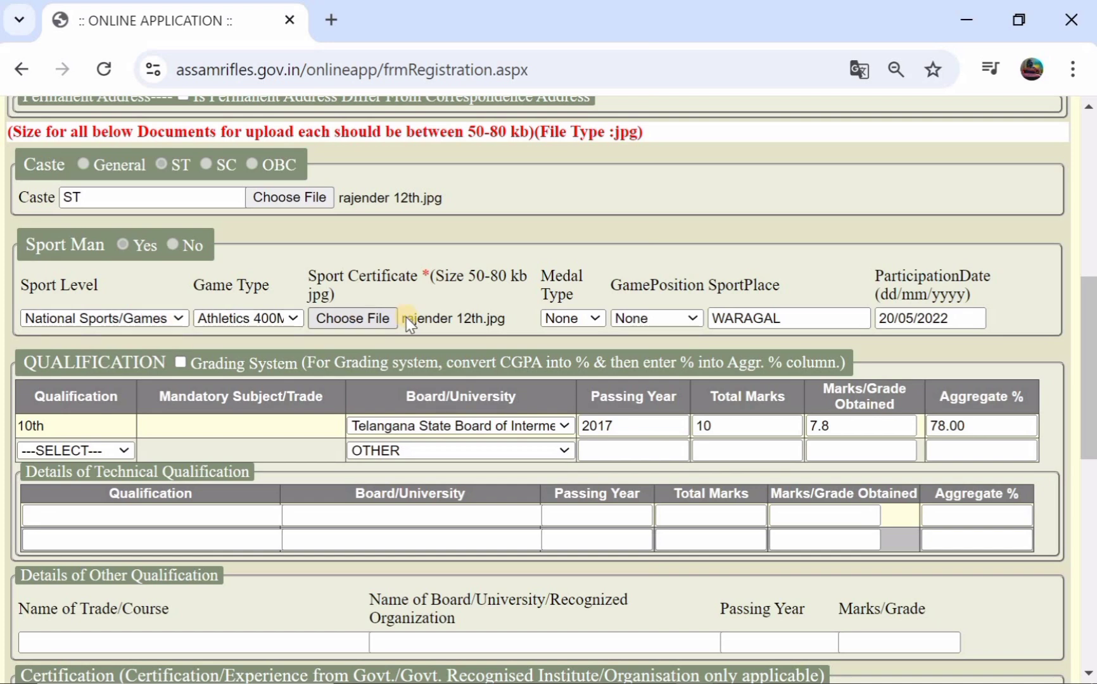
{"action": "left_click_drag", "start_coordinate": [613, 20], "coordinate": [597, 149]}
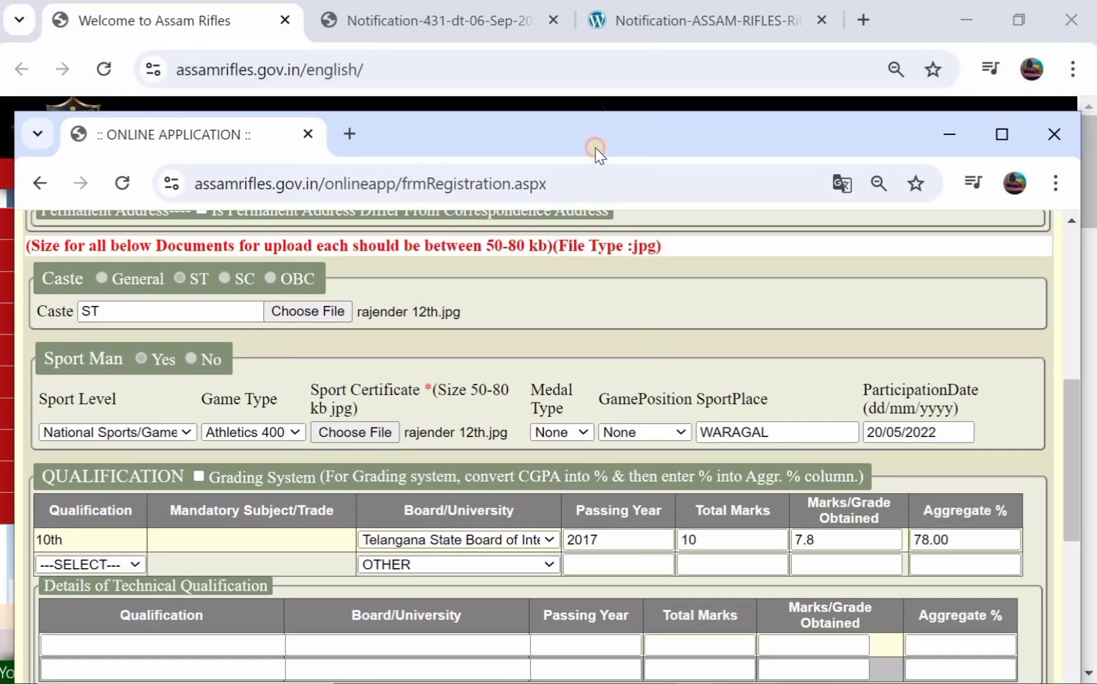
- Scroll the notification PDF back to page 1, then scroll down the application form
{"action": "left_click", "coordinate": [667, 28]}
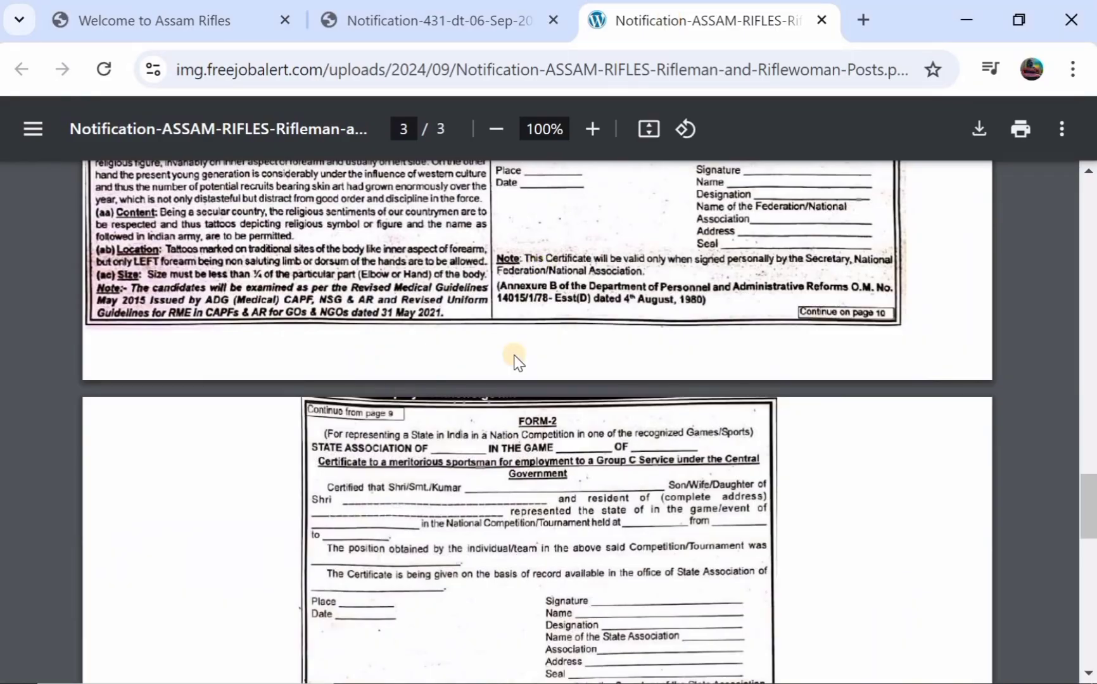
{"action": "scroll", "coordinate": [514, 356], "scroll_direction": "down", "scroll_amount": 2}
{"action": "scroll", "coordinate": [515, 357], "scroll_direction": "up", "scroll_amount": 10}
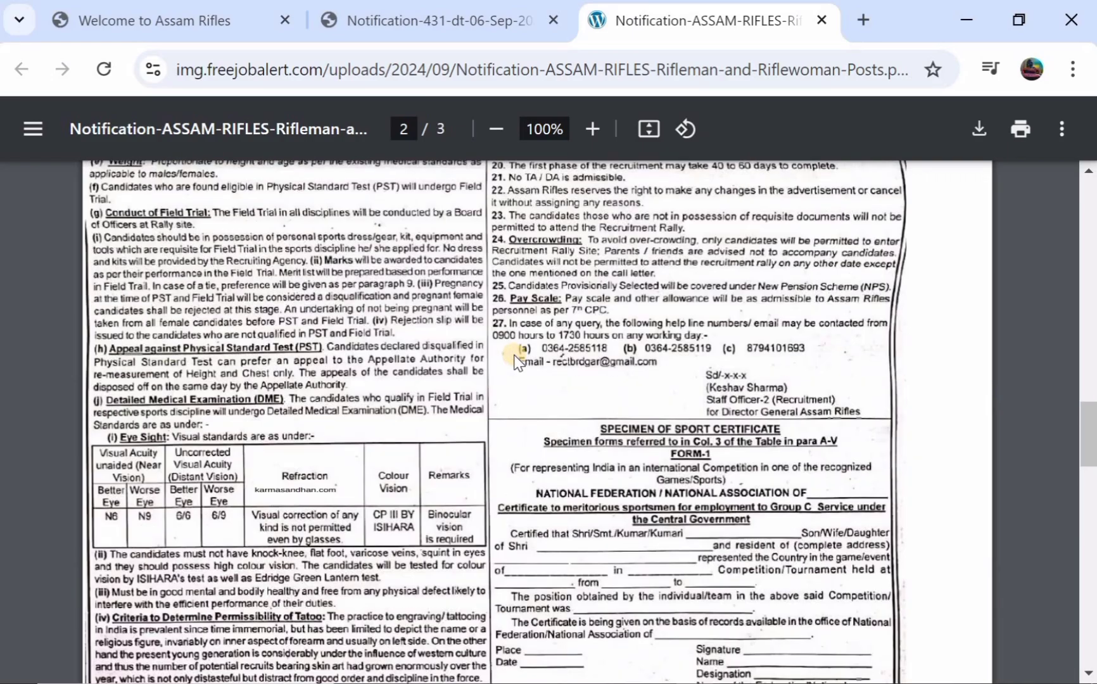
{"action": "scroll", "coordinate": [516, 362], "scroll_direction": "up", "scroll_amount": 7}
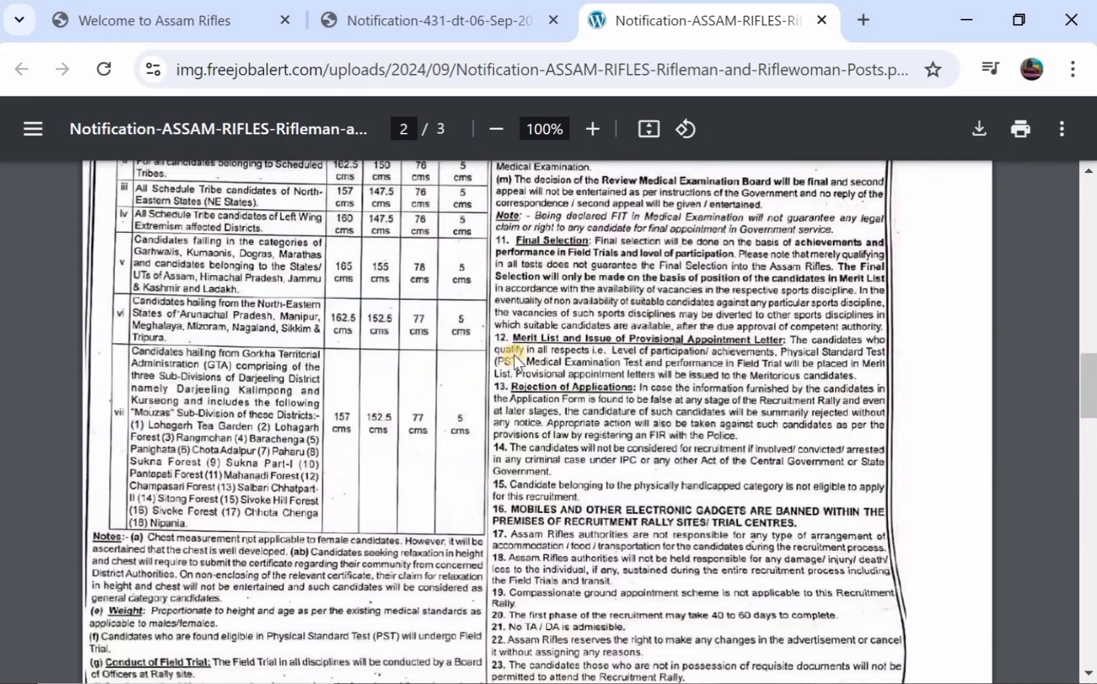
{"action": "scroll", "coordinate": [514, 355], "scroll_direction": "up", "scroll_amount": 12}
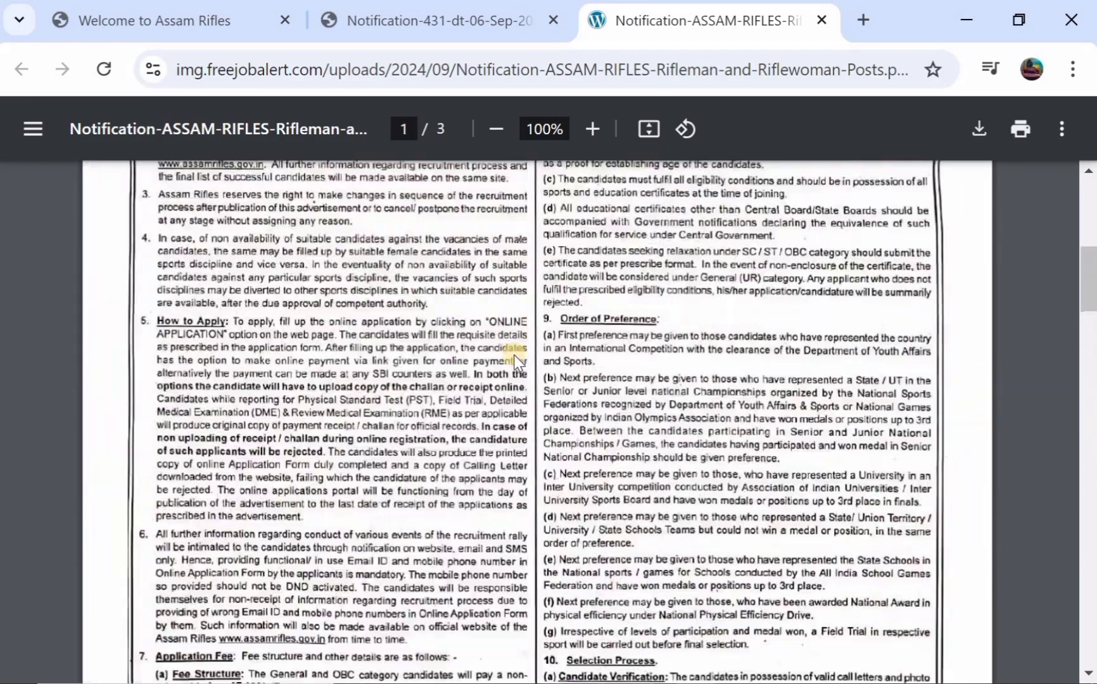
{"action": "scroll", "coordinate": [514, 355], "scroll_direction": "up", "scroll_amount": 9}
{"action": "scroll", "coordinate": [691, 446], "scroll_direction": "down", "scroll_amount": 2}
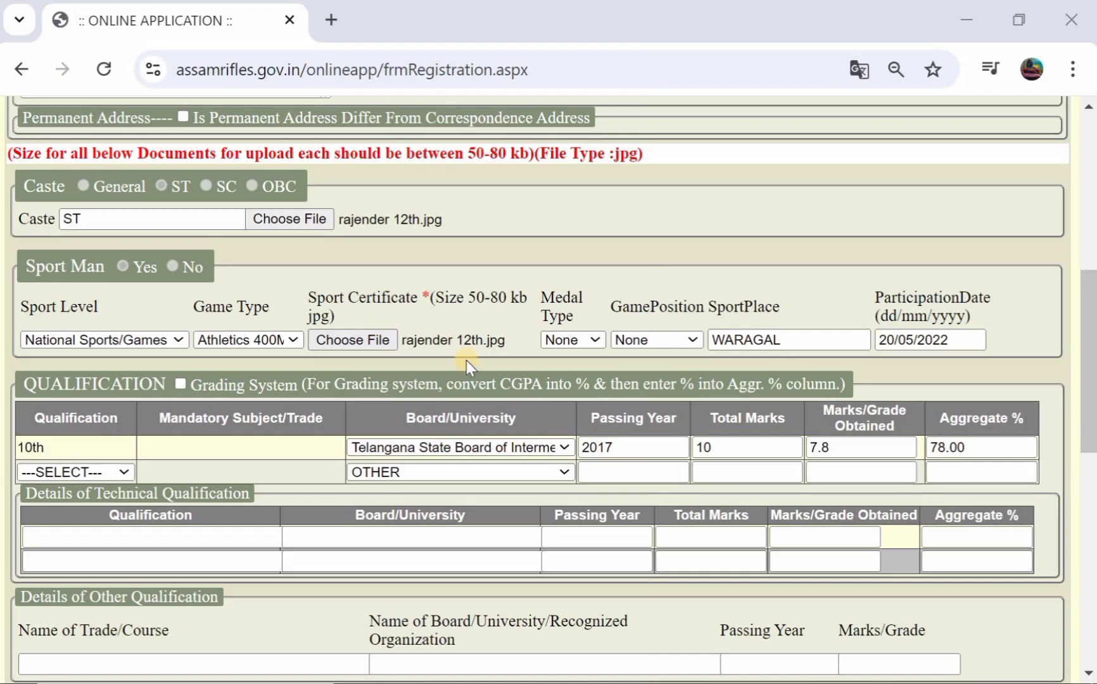
{"action": "scroll", "coordinate": [467, 361], "scroll_direction": "down", "scroll_amount": 10}
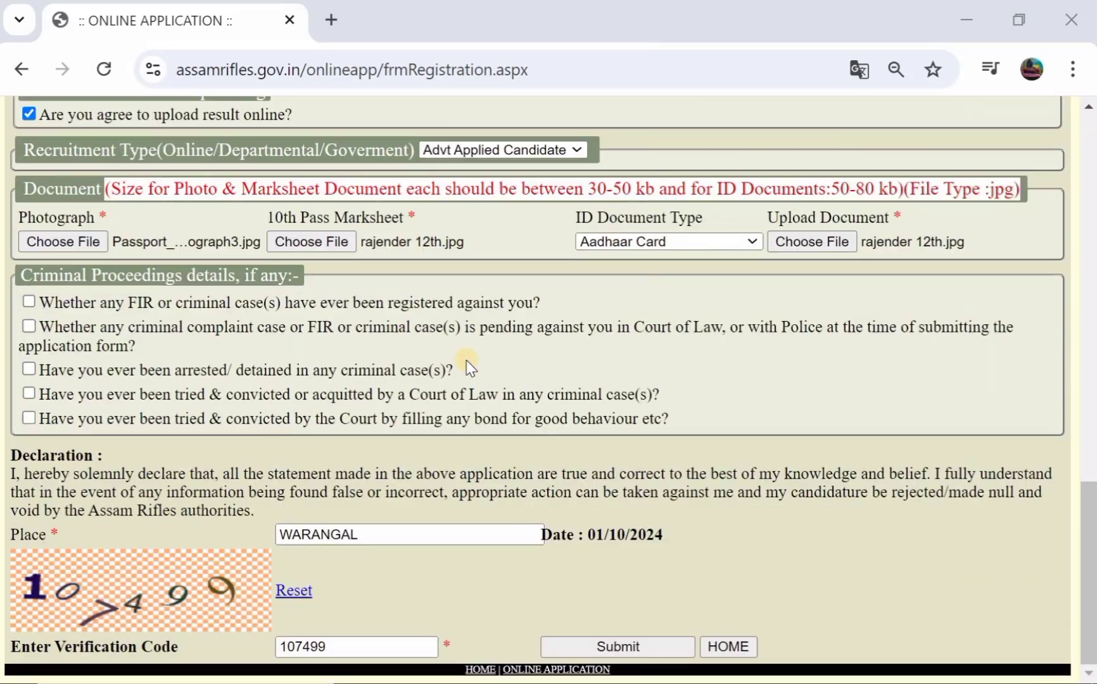
- Submit the form, make the Final SUBMIT and confirm the details in the OK dialog
{"action": "left_click", "coordinate": [600, 642]}
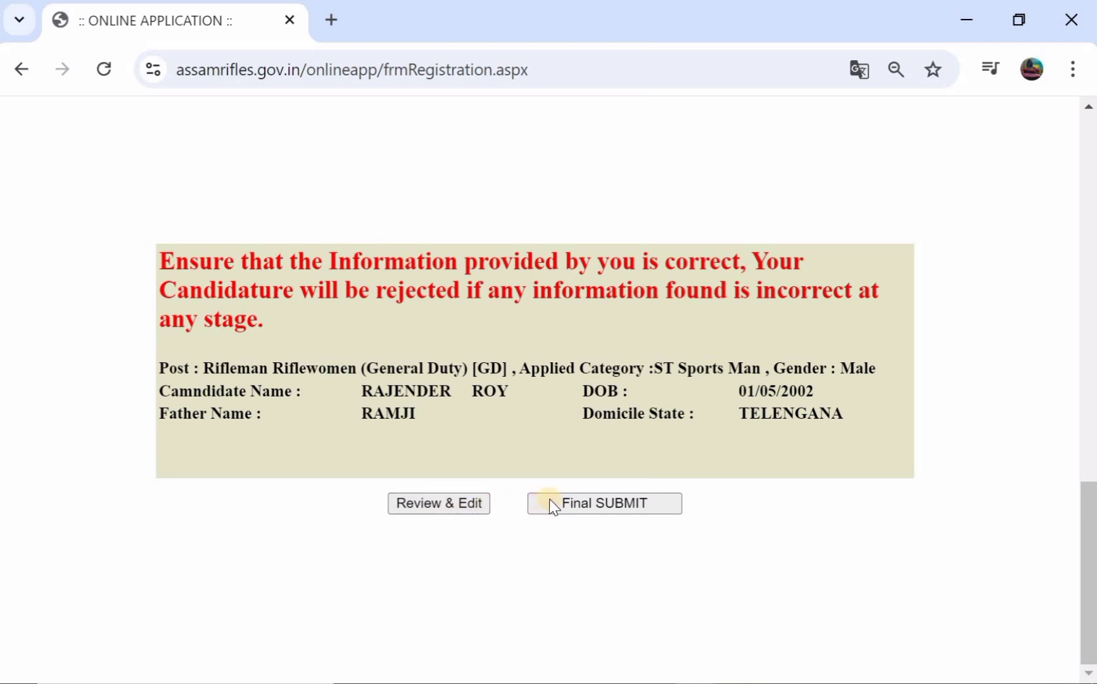
{"action": "left_click", "coordinate": [568, 504]}
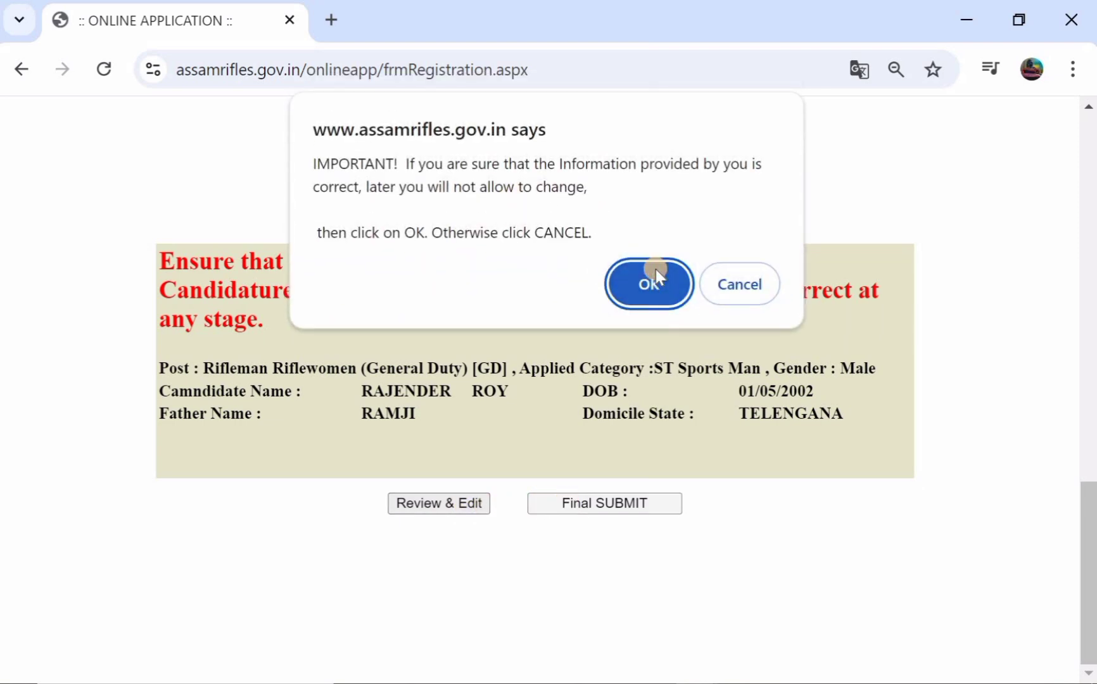
{"action": "left_click", "coordinate": [637, 286]}
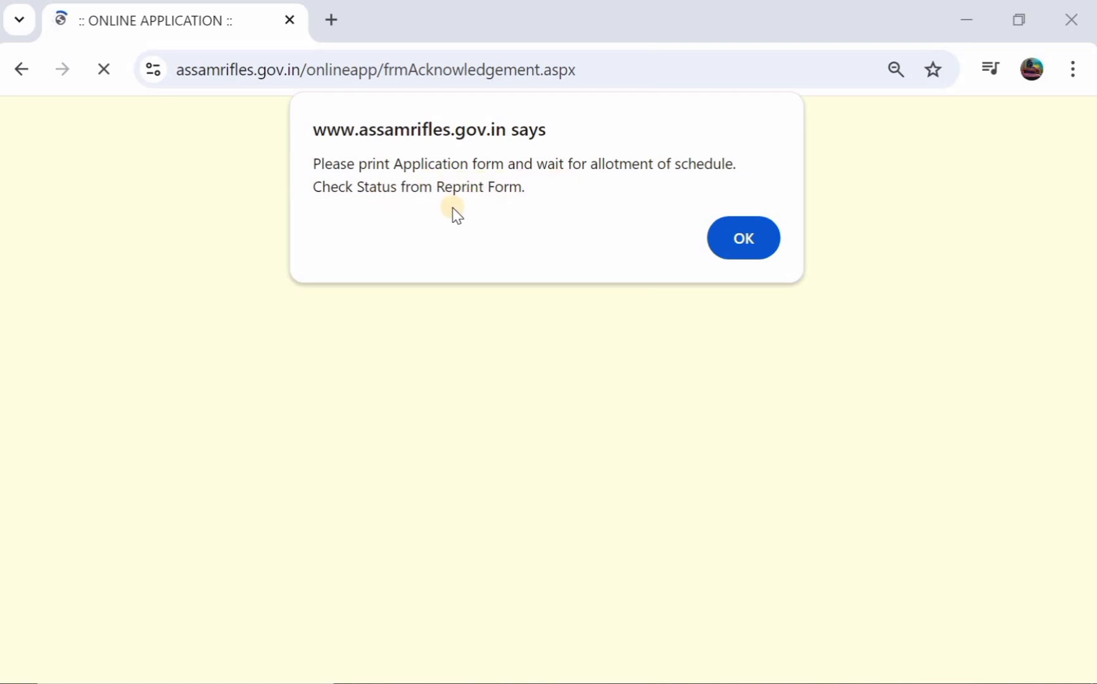
- Dismiss the print-and-wait alert and open the printable Online Application Form via Print Application
{"action": "left_click", "coordinate": [740, 240]}
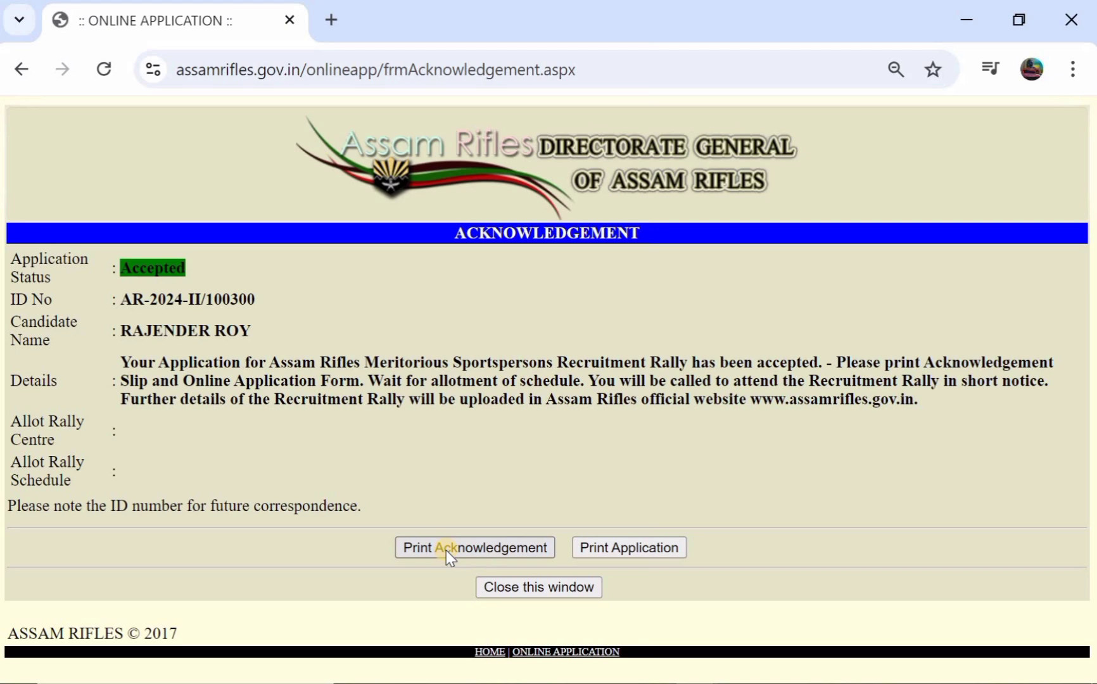
{"action": "left_click", "coordinate": [625, 552]}
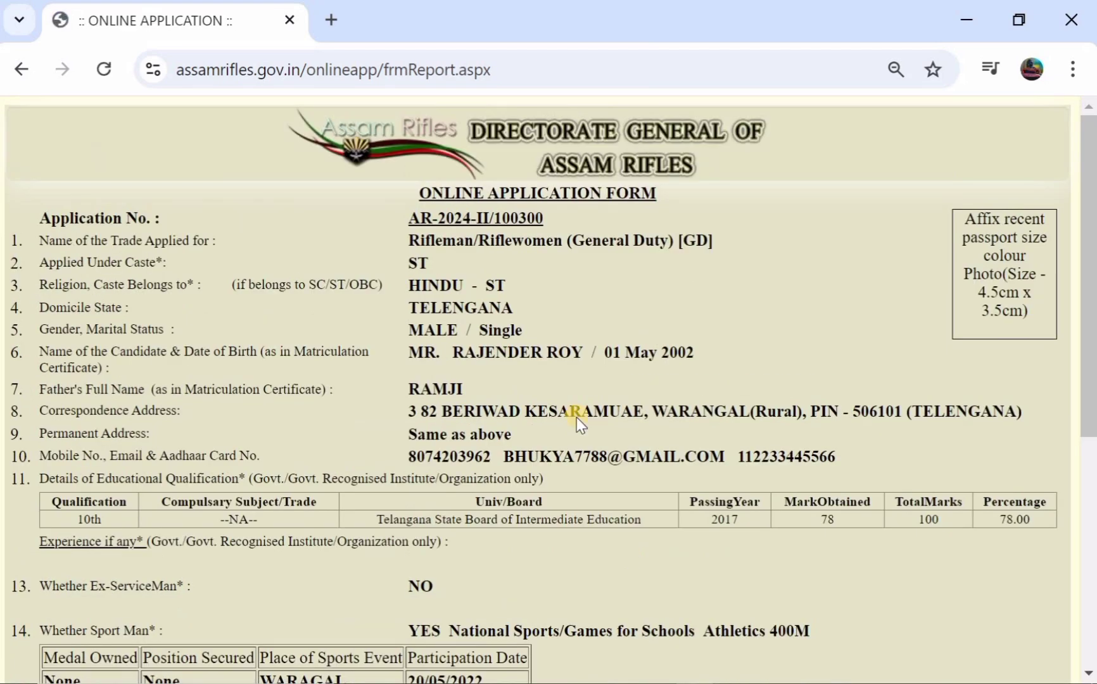
{"action": "scroll", "coordinate": [705, 379], "scroll_direction": "down", "scroll_amount": 5}
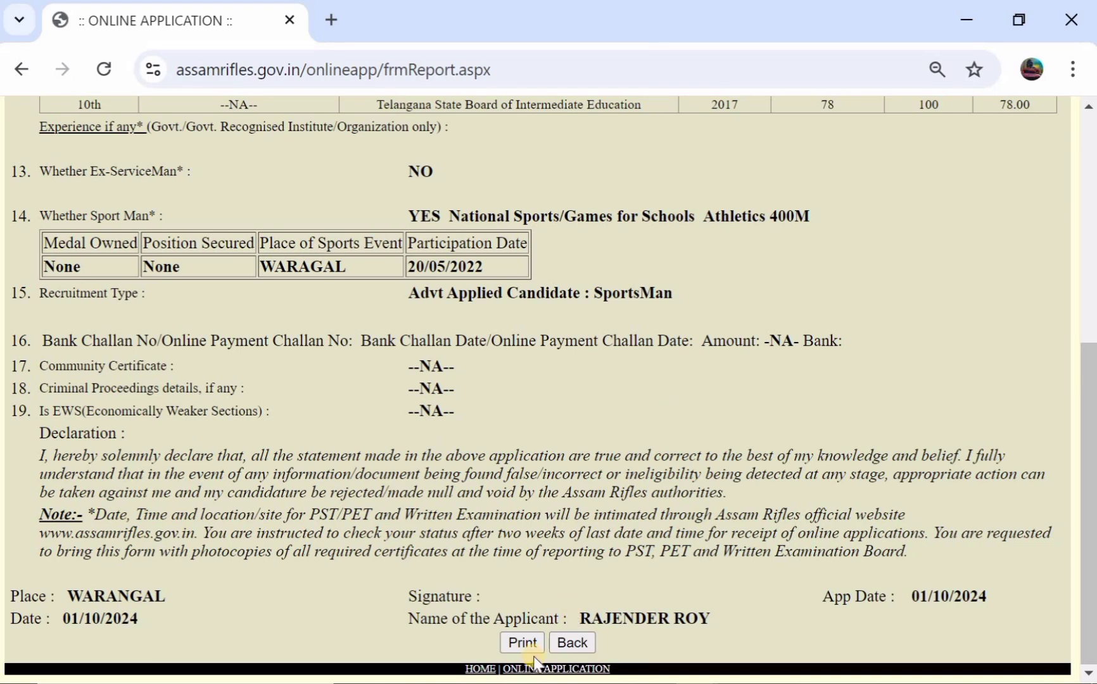
- Save the application form as a PDF, then un-maximize its window to reveal the notification
{"action": "left_click", "coordinate": [522, 643]}
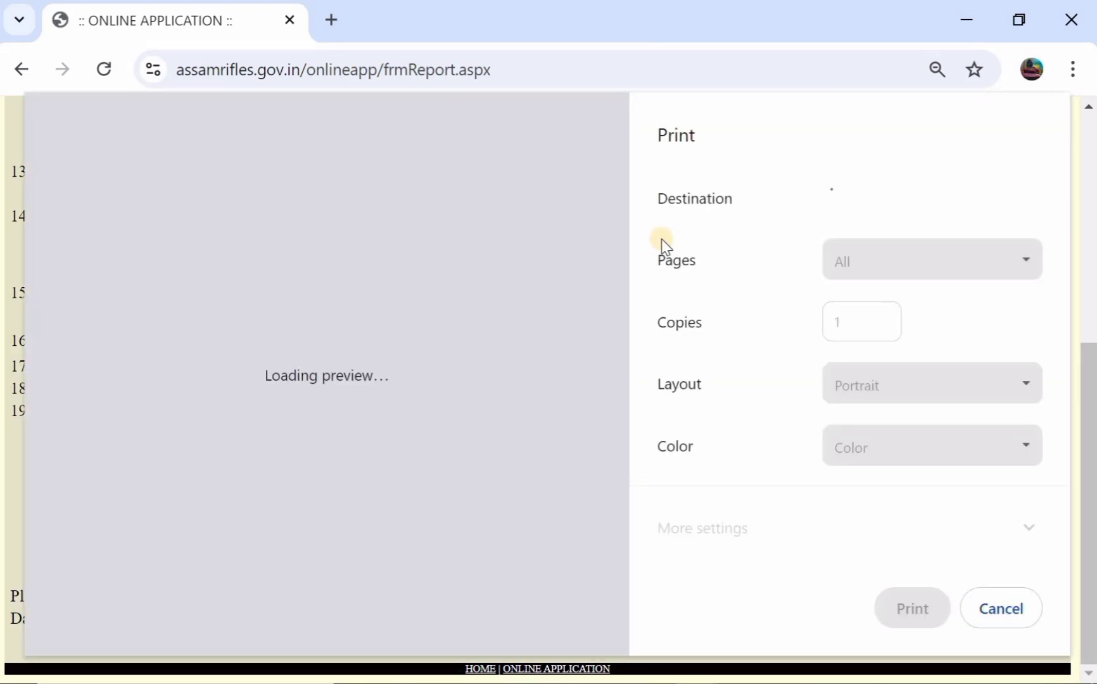
{"action": "left_click", "coordinate": [910, 601]}
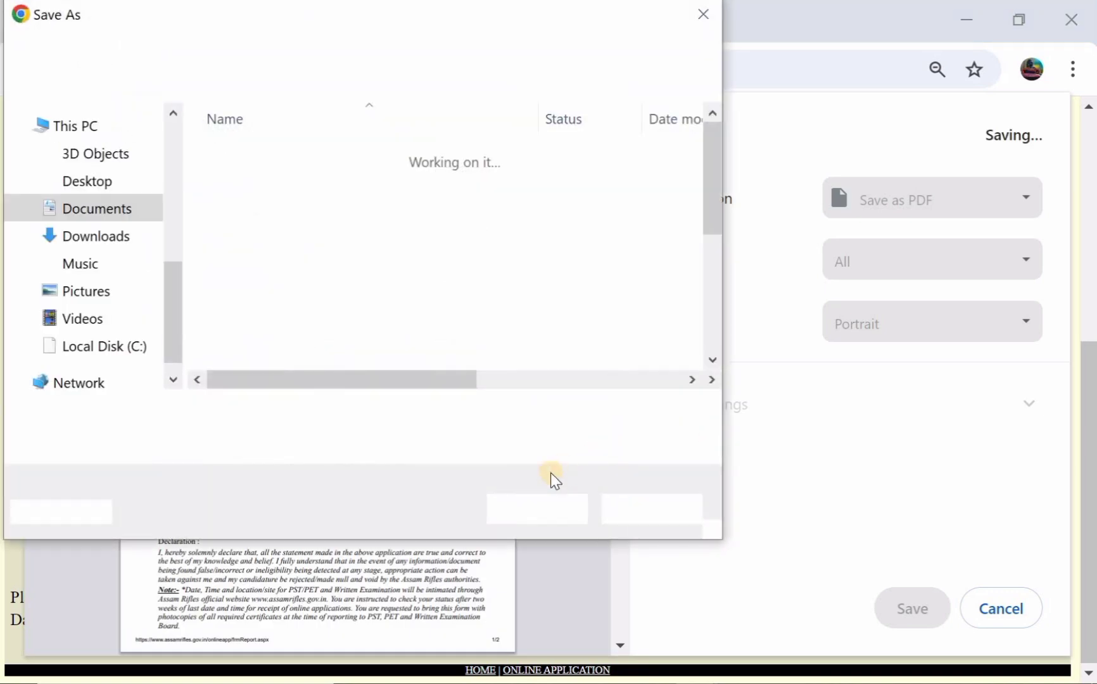
{"action": "left_click", "coordinate": [555, 511]}
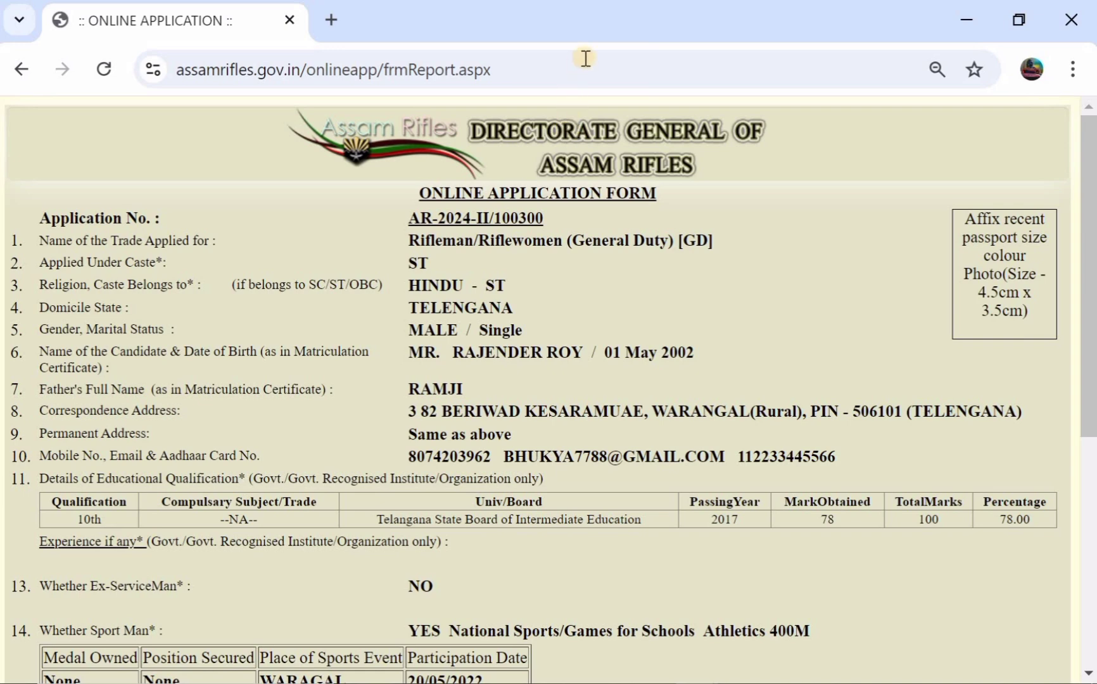
{"action": "left_click_drag", "start_coordinate": [604, 29], "coordinate": [578, 217]}
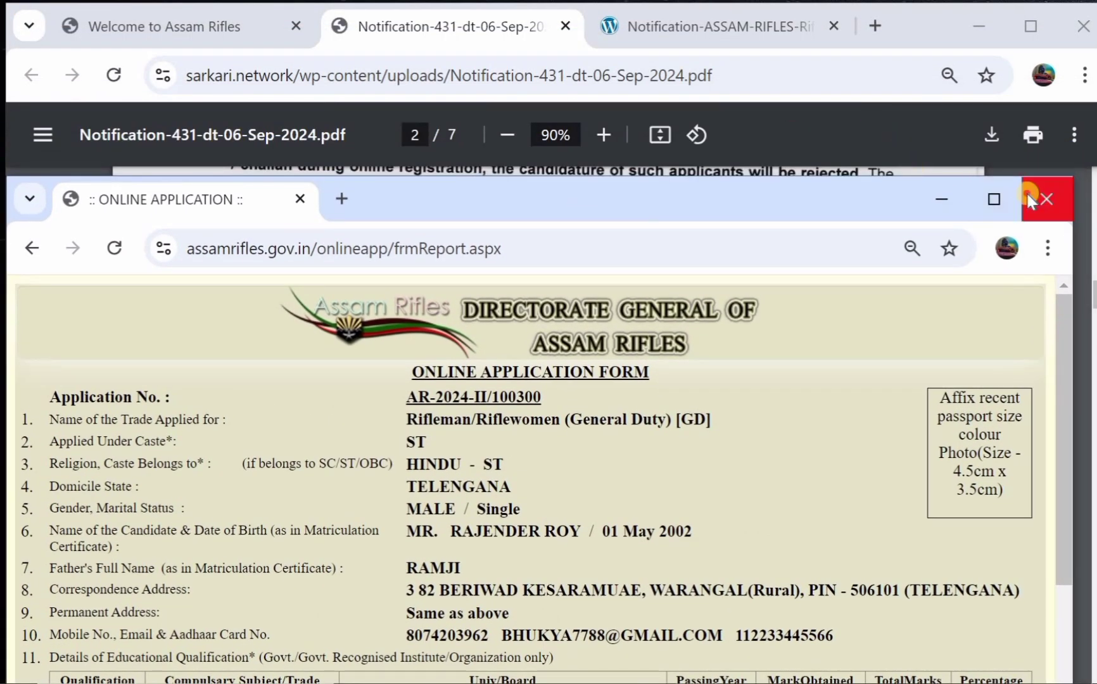
- Close the application window and highlight the fee account number, payee, SBI Laitkor branch and IFSC
{"action": "left_click", "coordinate": [1046, 199]}
{"action": "scroll", "coordinate": [623, 207], "scroll_direction": "down", "scroll_amount": 1}
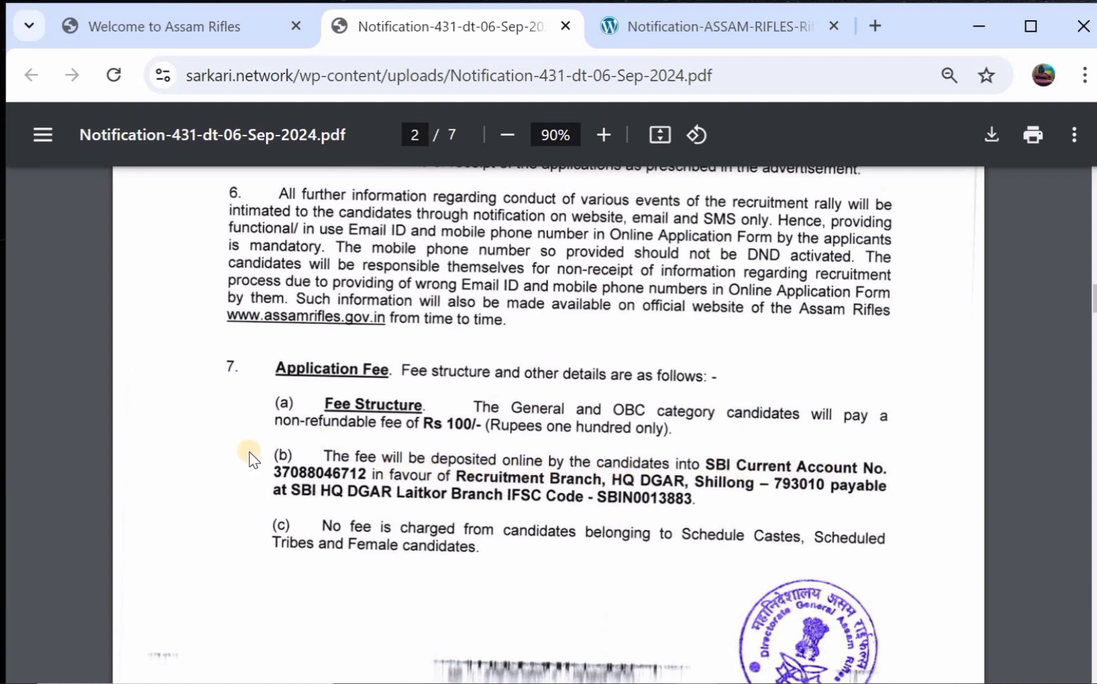
{"action": "left_click_drag", "start_coordinate": [279, 472], "coordinate": [380, 474]}
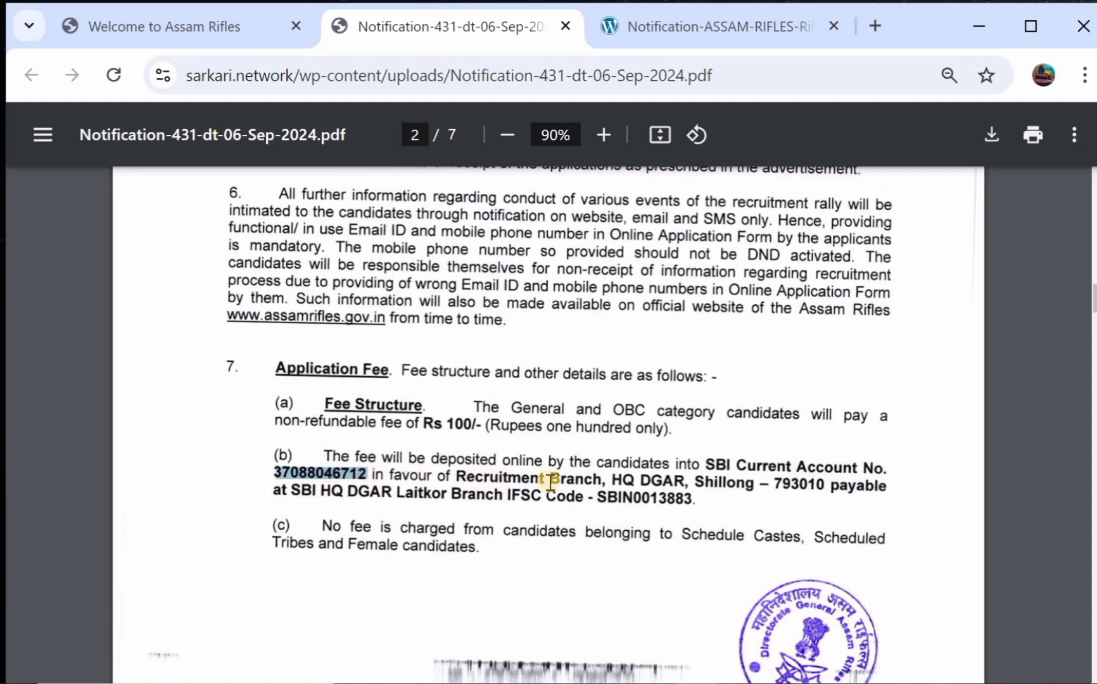
{"action": "left_click_drag", "start_coordinate": [480, 476], "coordinate": [786, 468]}
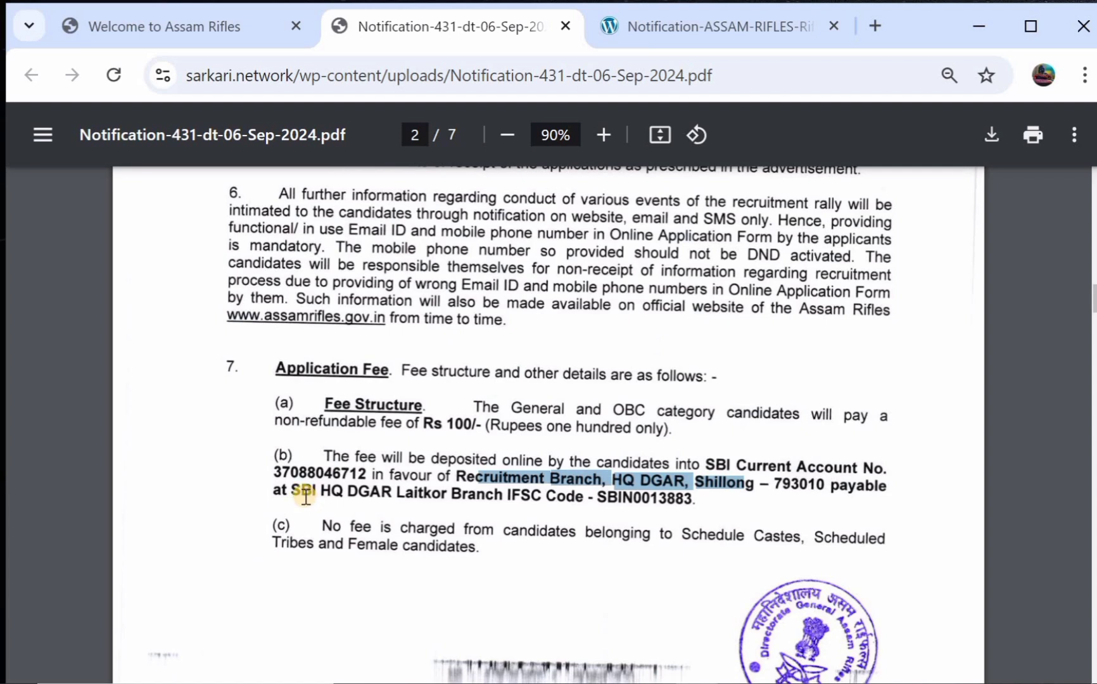
{"action": "left_click_drag", "start_coordinate": [306, 496], "coordinate": [511, 495]}
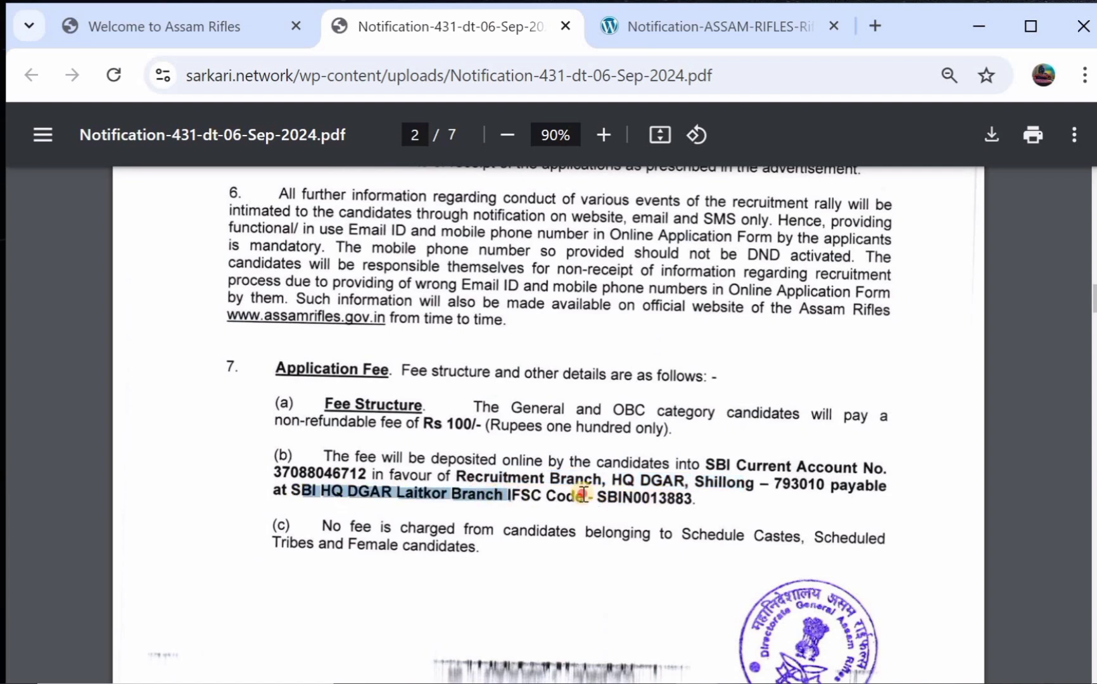
{"action": "left_click_drag", "start_coordinate": [581, 496], "coordinate": [671, 498]}
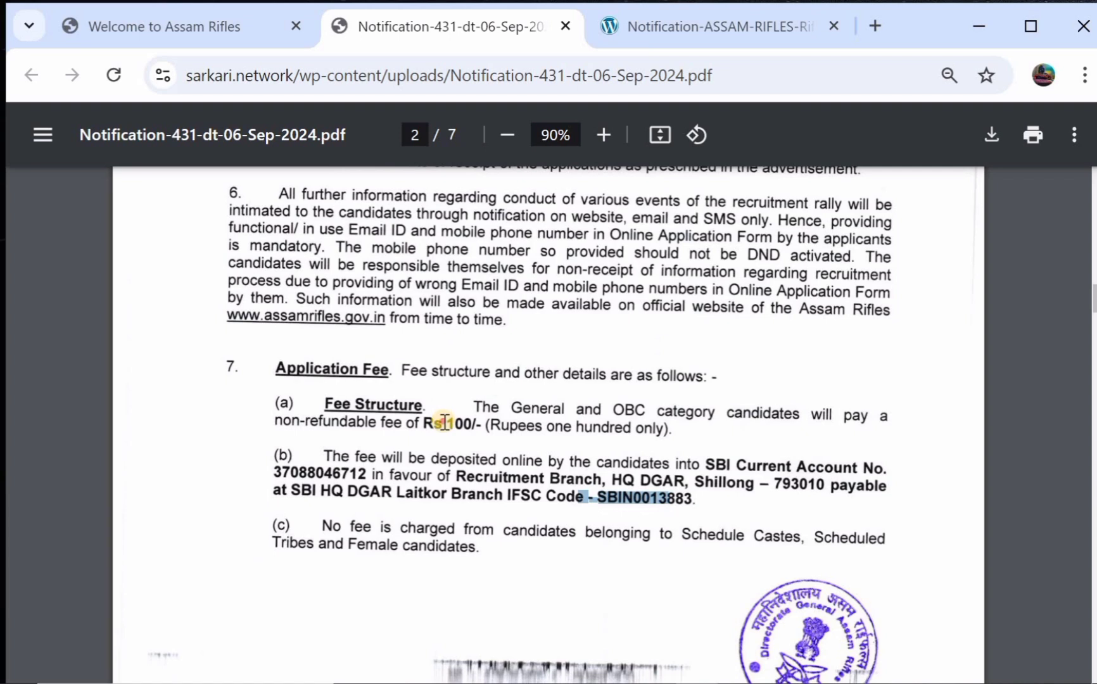
- Highlight the Rs 100/- application fee and scroll through the surrounding notification pages
{"action": "left_click_drag", "start_coordinate": [445, 423], "coordinate": [499, 425]}
{"action": "scroll", "coordinate": [500, 425], "scroll_direction": "down", "scroll_amount": 1}
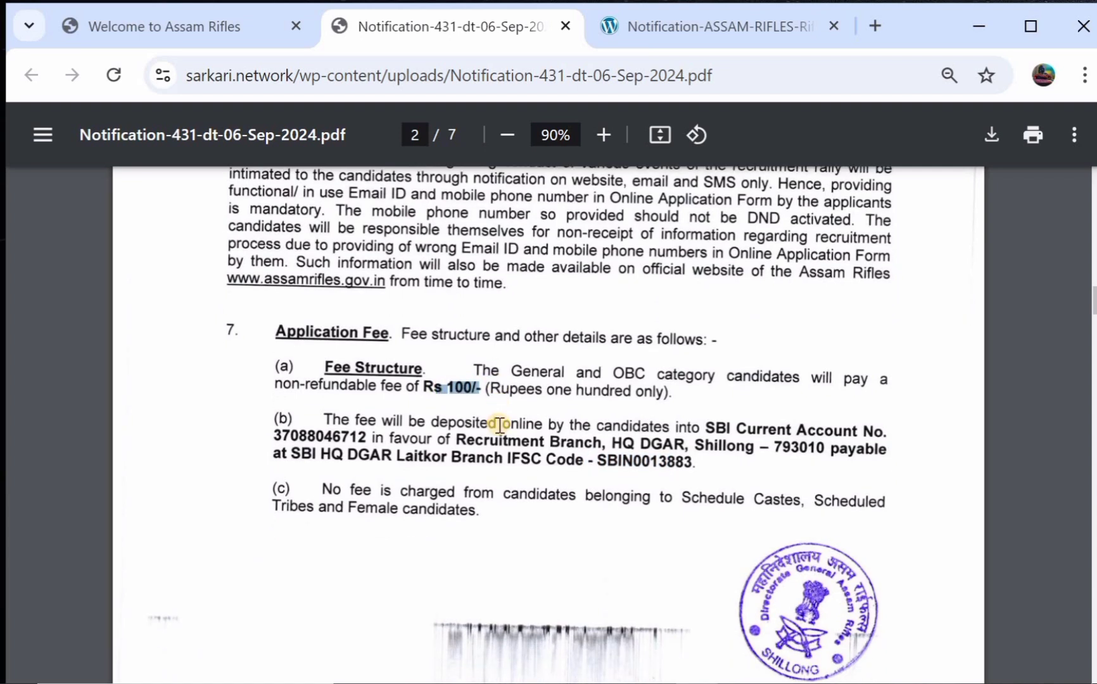
{"action": "scroll", "coordinate": [500, 425], "scroll_direction": "down", "scroll_amount": 1}
{"action": "scroll", "coordinate": [500, 425], "scroll_direction": "up", "scroll_amount": 1}
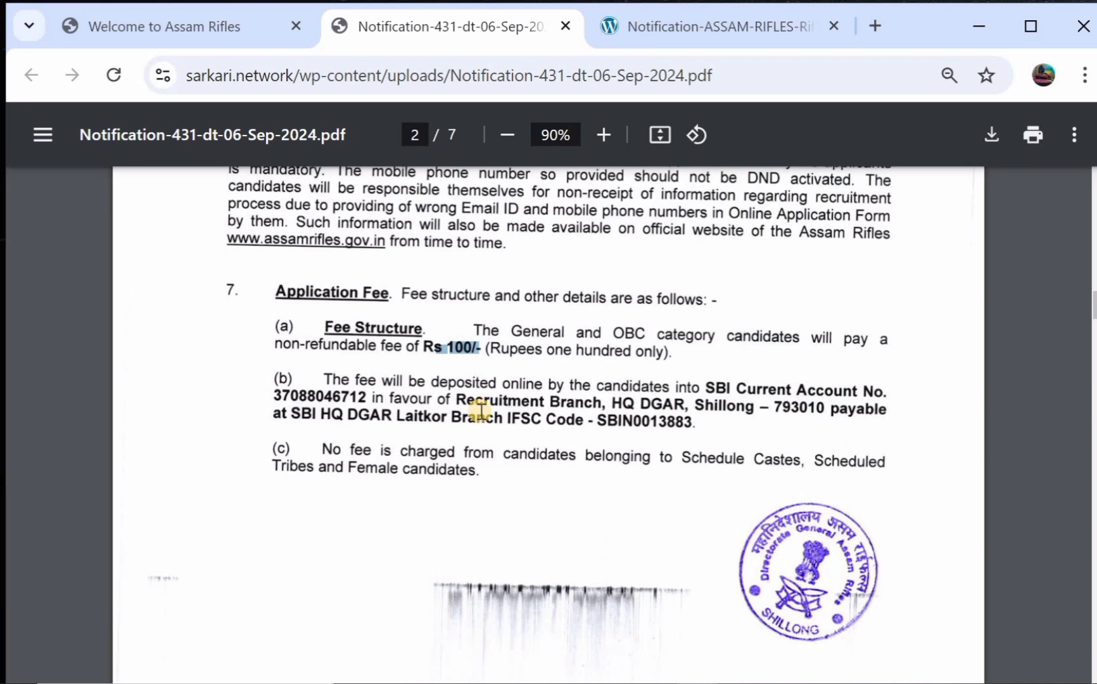
{"action": "scroll", "coordinate": [481, 412], "scroll_direction": "down", "scroll_amount": 1}
{"action": "scroll", "coordinate": [481, 413], "scroll_direction": "up", "scroll_amount": 9}
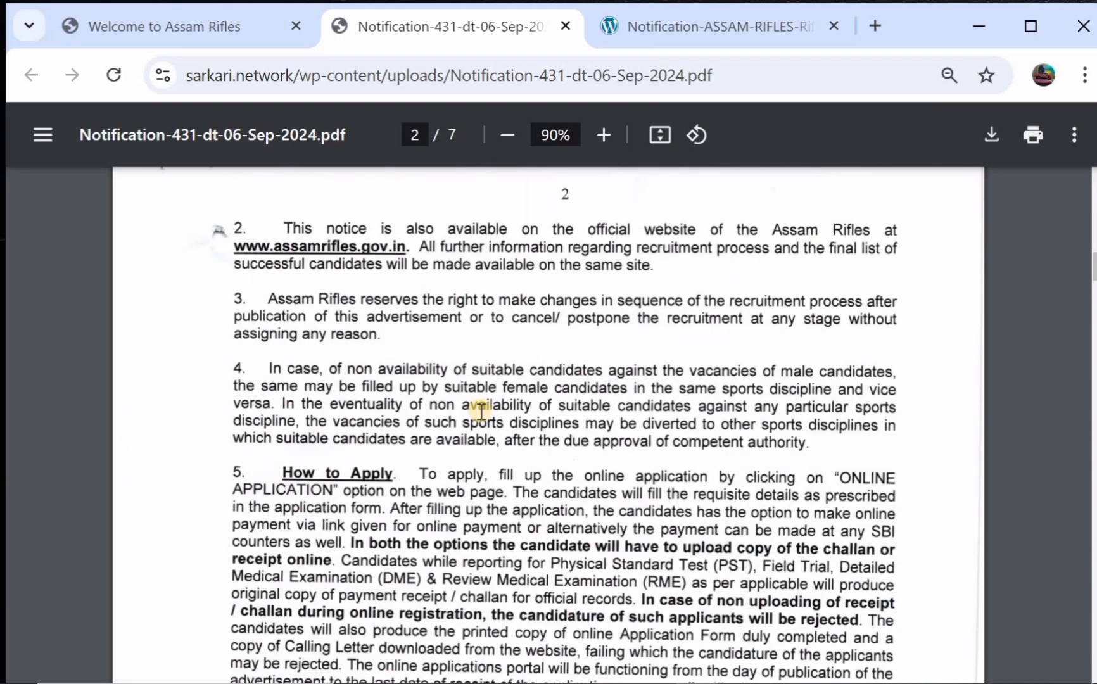
{"action": "scroll", "coordinate": [521, 355], "scroll_direction": "up", "scroll_amount": 9}
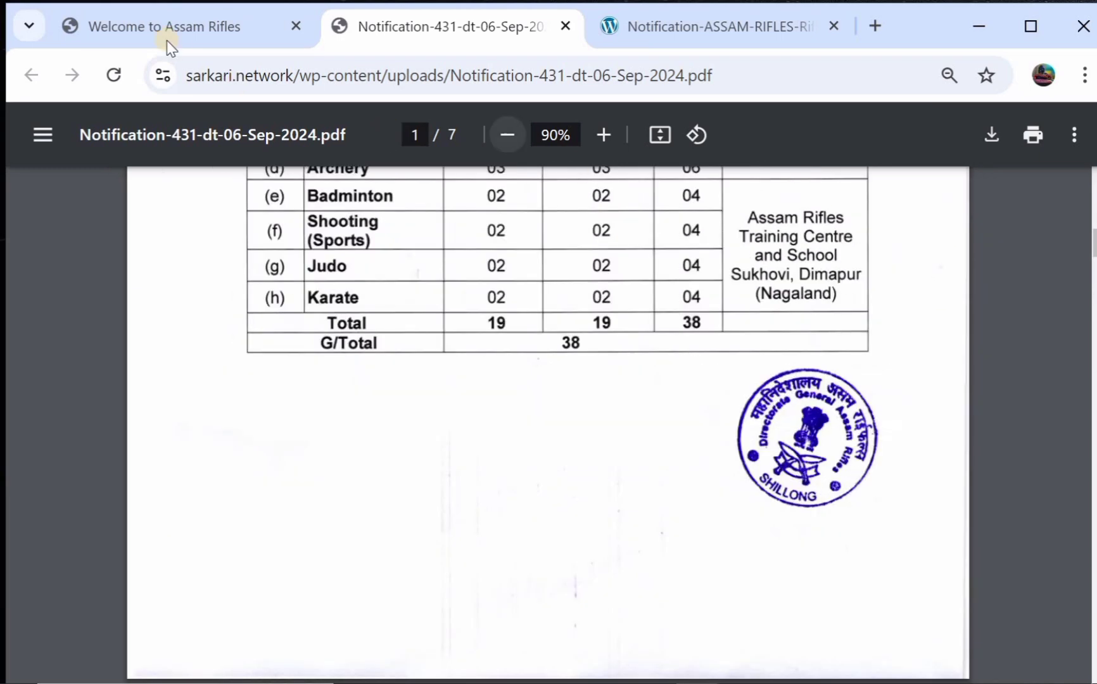
- Switch to the Welcome to Assam Rifles homepage and scroll through it
{"action": "left_click", "coordinate": [170, 34]}
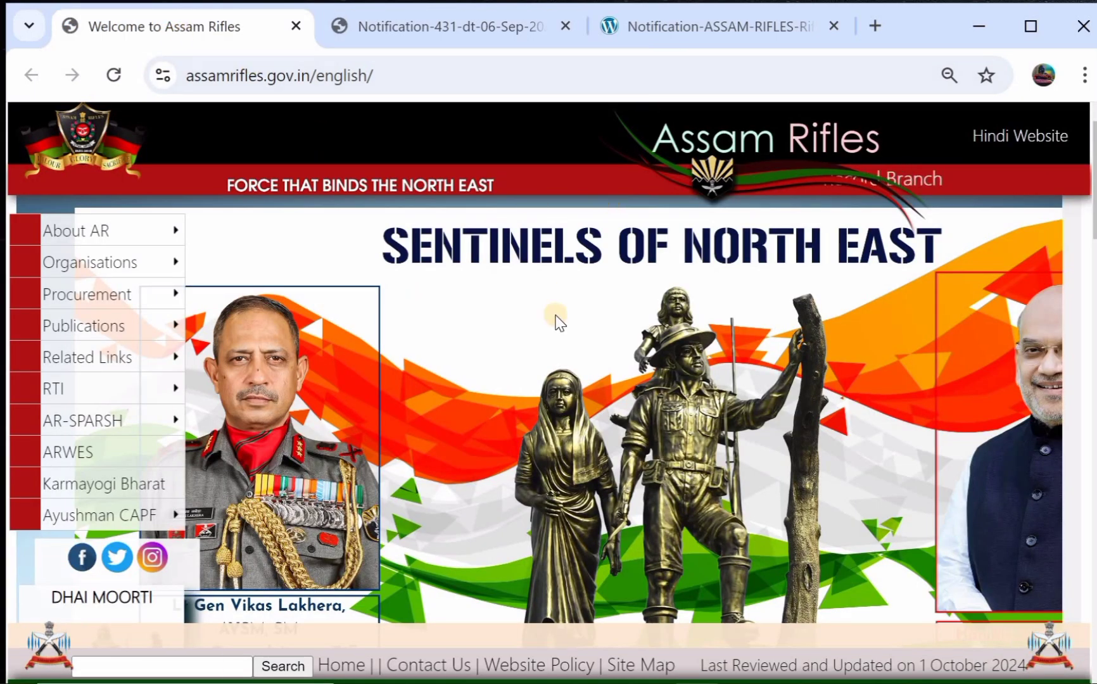
{"action": "scroll", "coordinate": [557, 320], "scroll_direction": "down", "scroll_amount": 3}
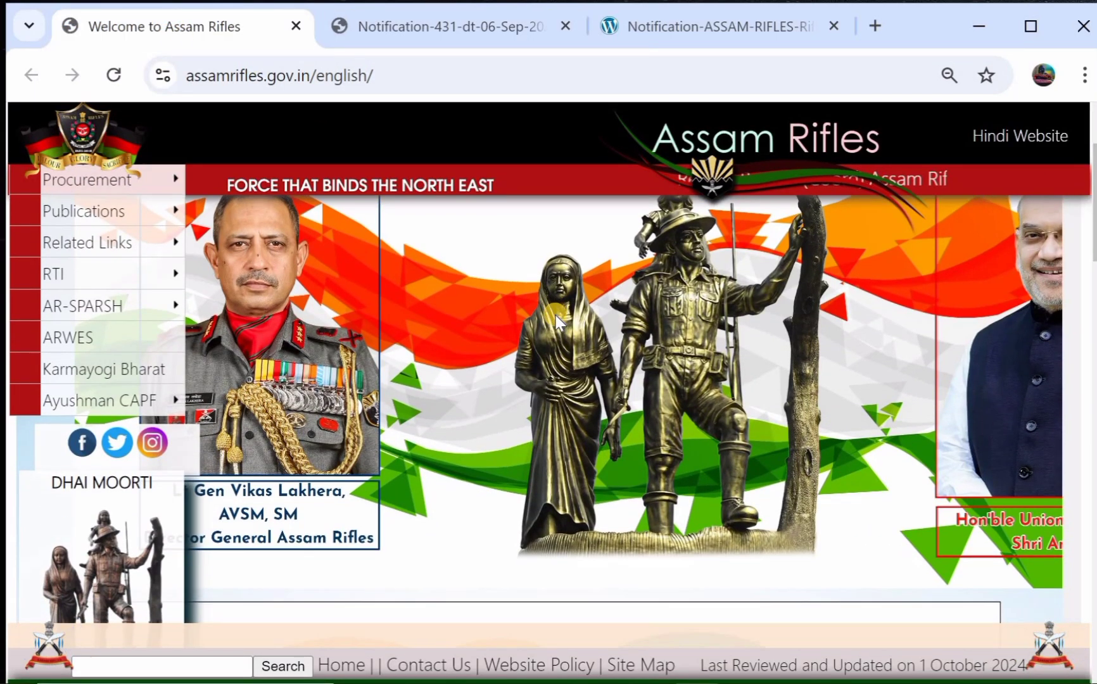
{"action": "scroll", "coordinate": [557, 320], "scroll_direction": "down", "scroll_amount": 1}
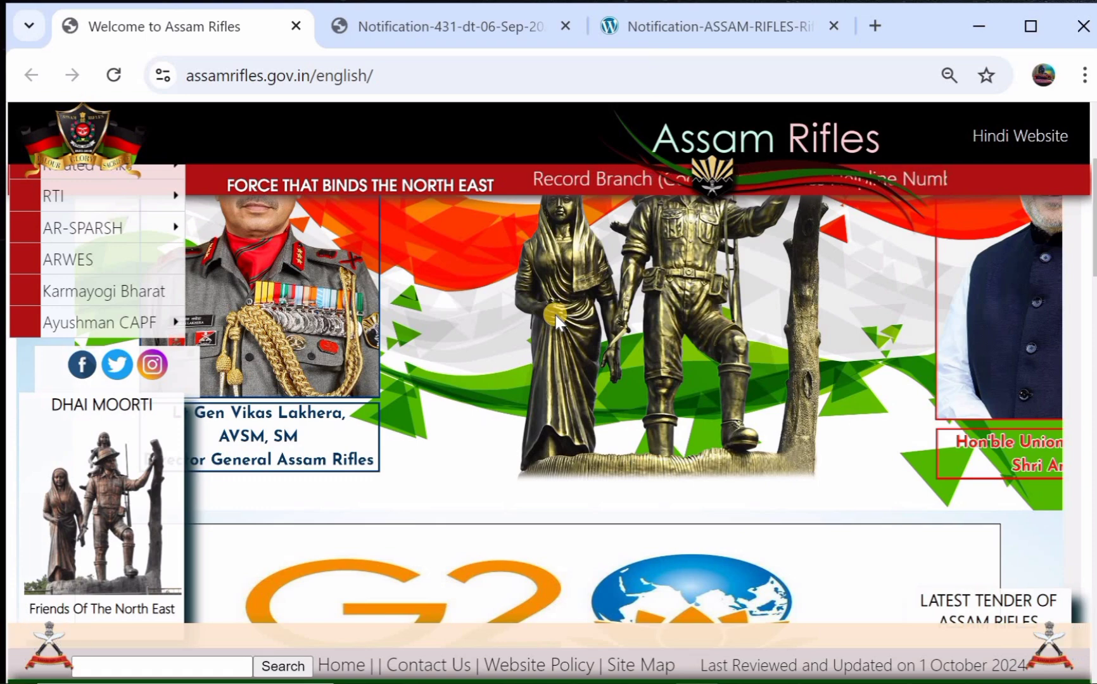
{"action": "scroll", "coordinate": [557, 320], "scroll_direction": "down", "scroll_amount": 1}
{"action": "scroll", "coordinate": [558, 320], "scroll_direction": "up", "scroll_amount": 4}
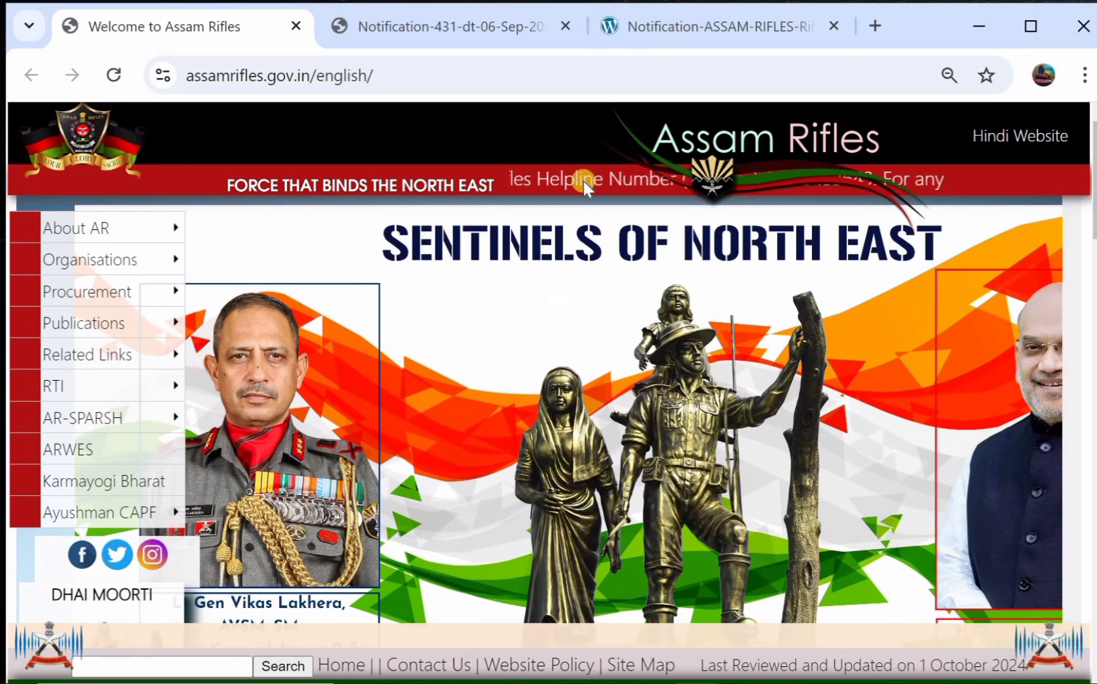
- Return to the Rifleman and Riflewoman notification PDF at its How to Apply section
{"action": "left_click", "coordinate": [650, 15]}
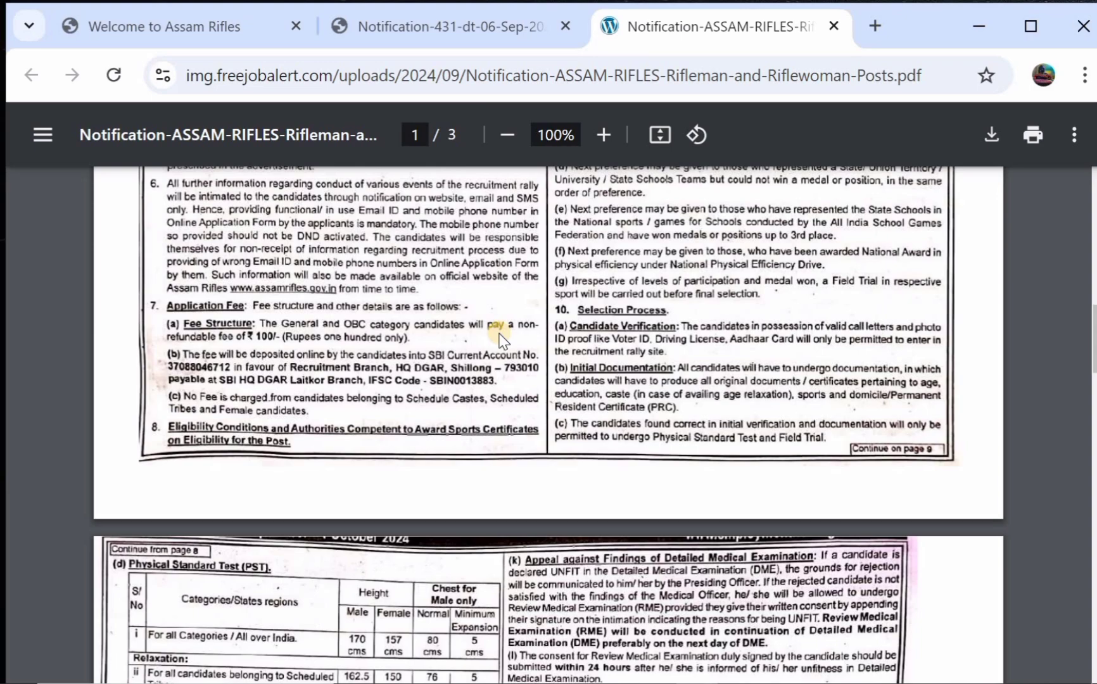
{"action": "scroll", "coordinate": [501, 339], "scroll_direction": "up", "scroll_amount": 2}
{"action": "scroll", "coordinate": [501, 339], "scroll_direction": "up", "scroll_amount": 4}
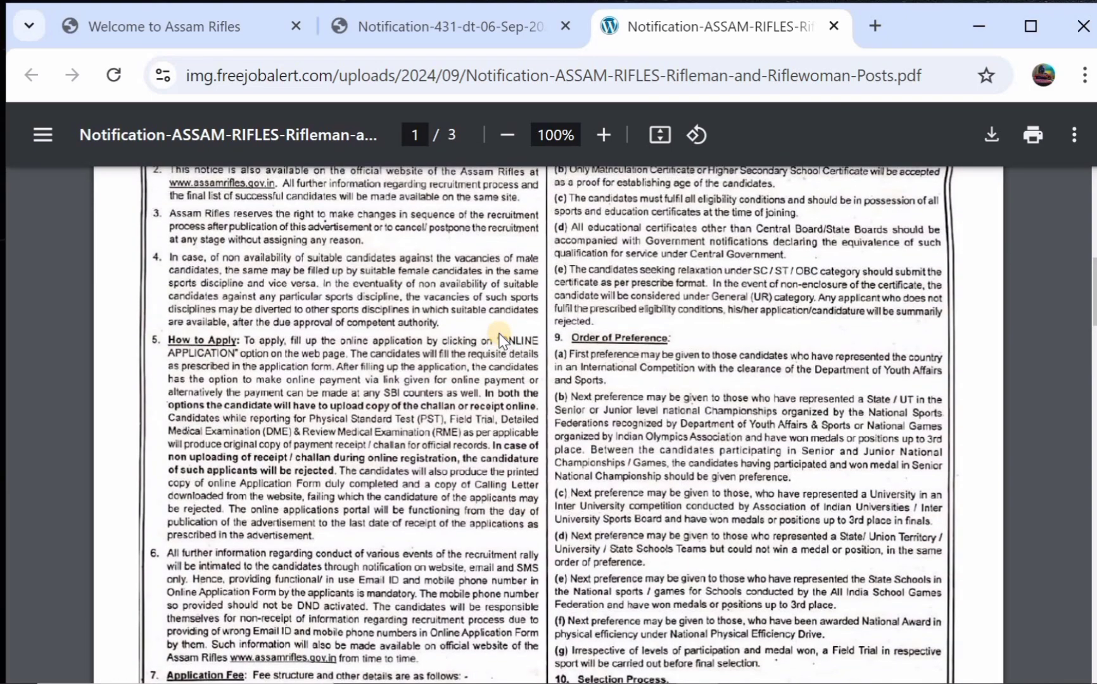